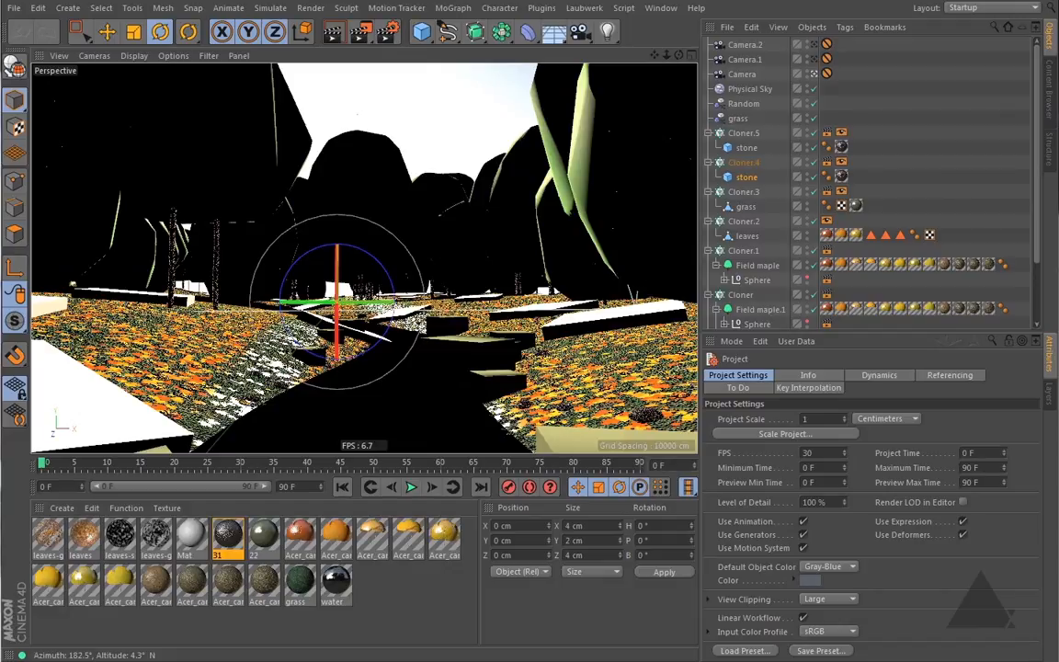
Leave the scene camera's view and add a plane primitive to the forest scene
left_click(813, 73)
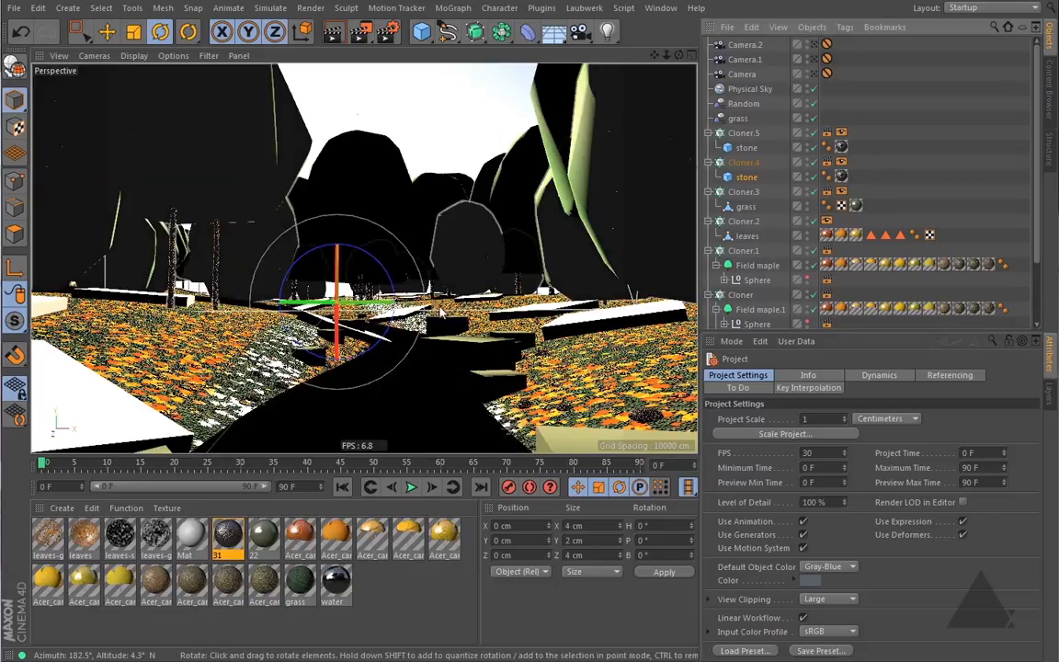
left_click_drag(441, 320, 434, 269, "alt")
right_click_drag(432, 269, 229, 337, "alt")
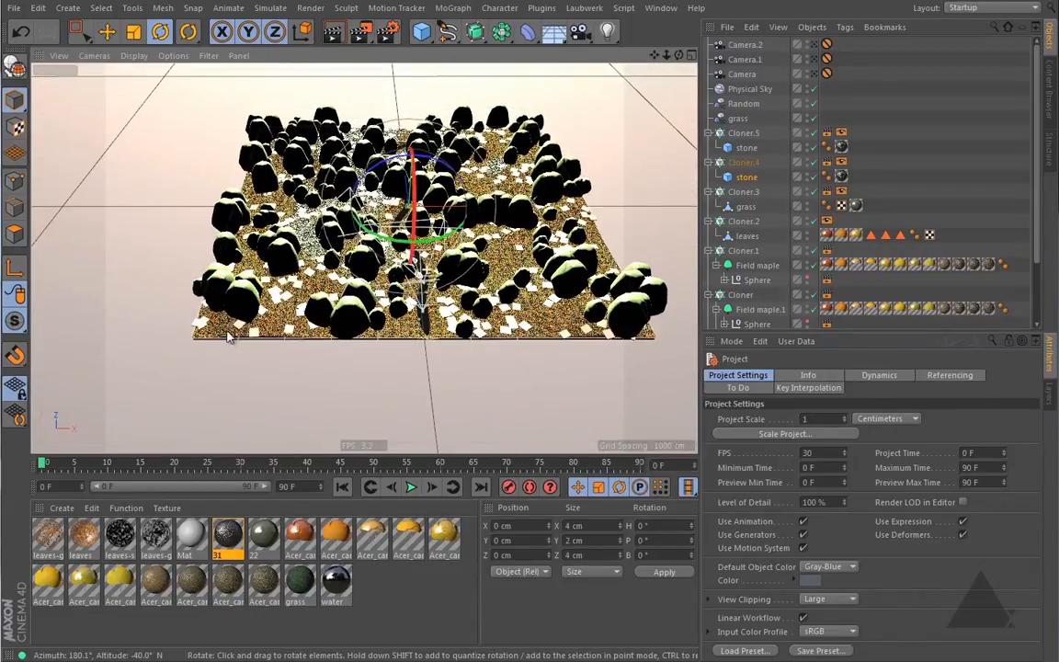
middle_click_drag(298, 283, 351, 260, "alt")
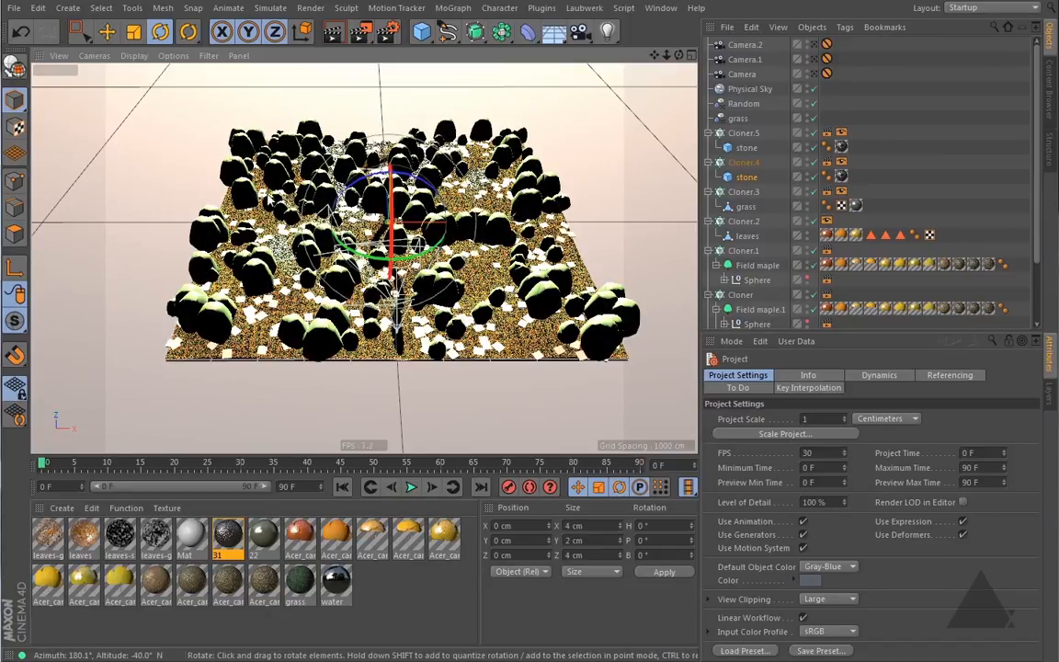
left_click(421, 33)
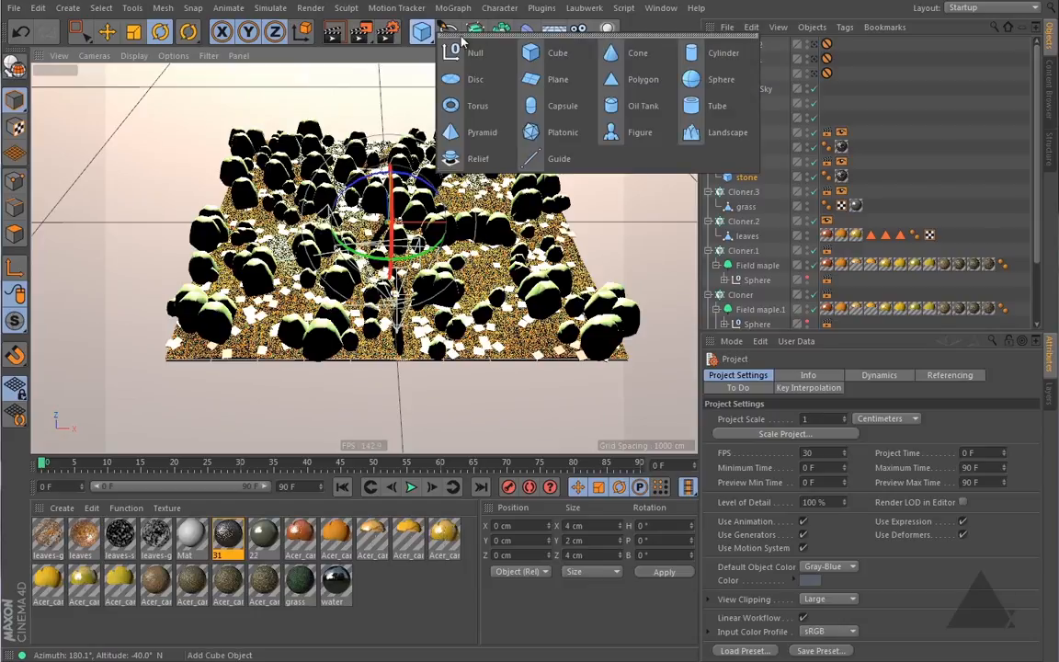
left_click(556, 80)
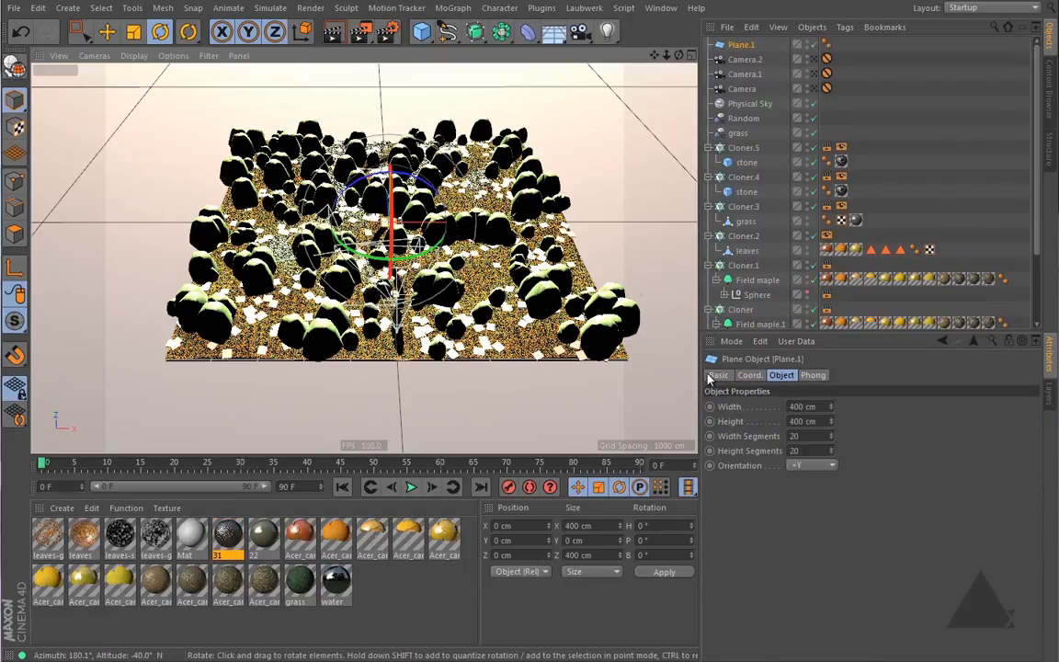
Set the new plane's width and height to 100000 cm, with 80 width segments and 80 height segments
left_click(787, 406)
type("1")
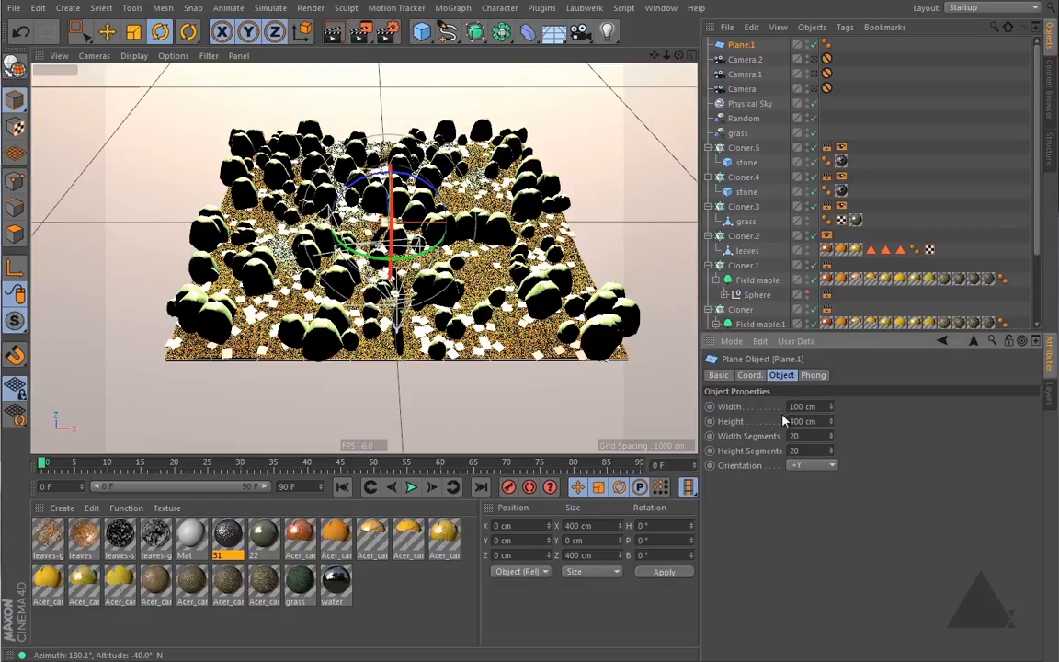
type("00")
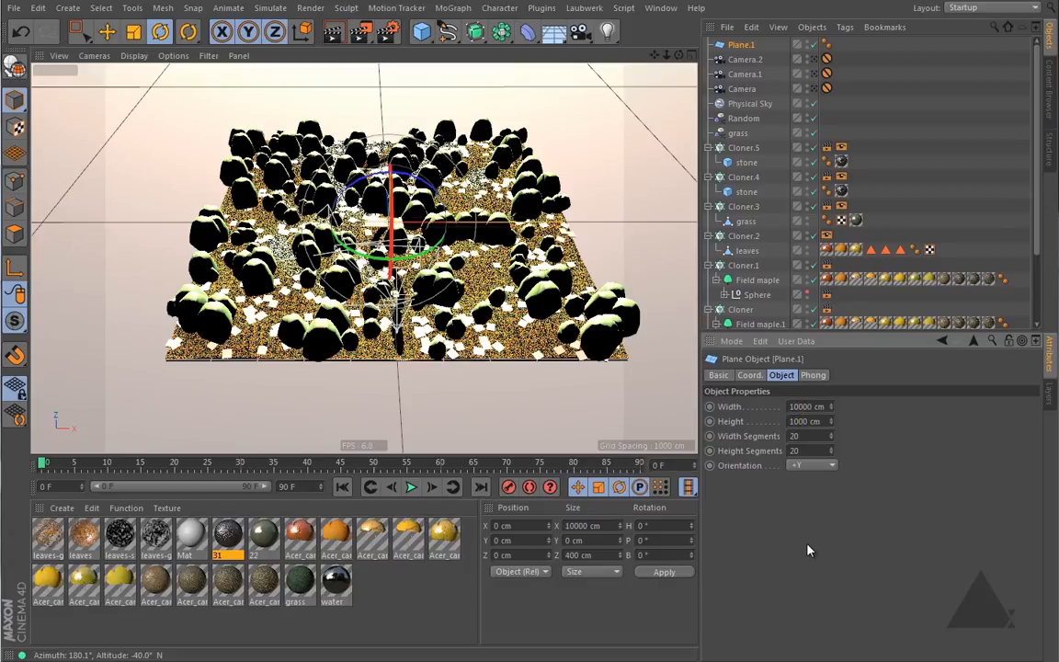
type("00")
key("Return")
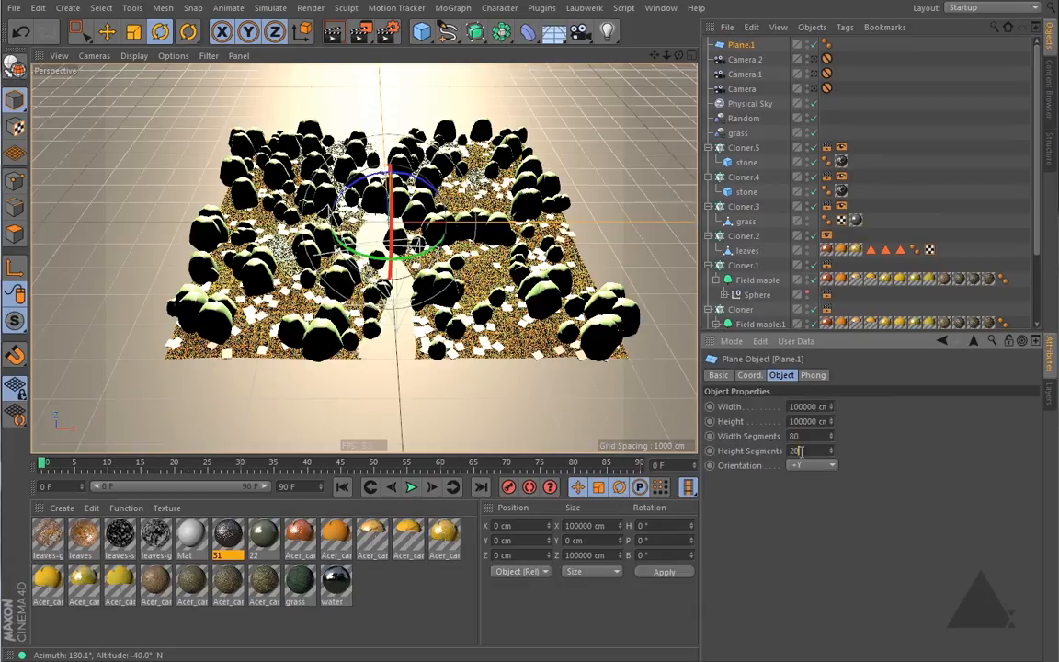
type("0")
key("Return")
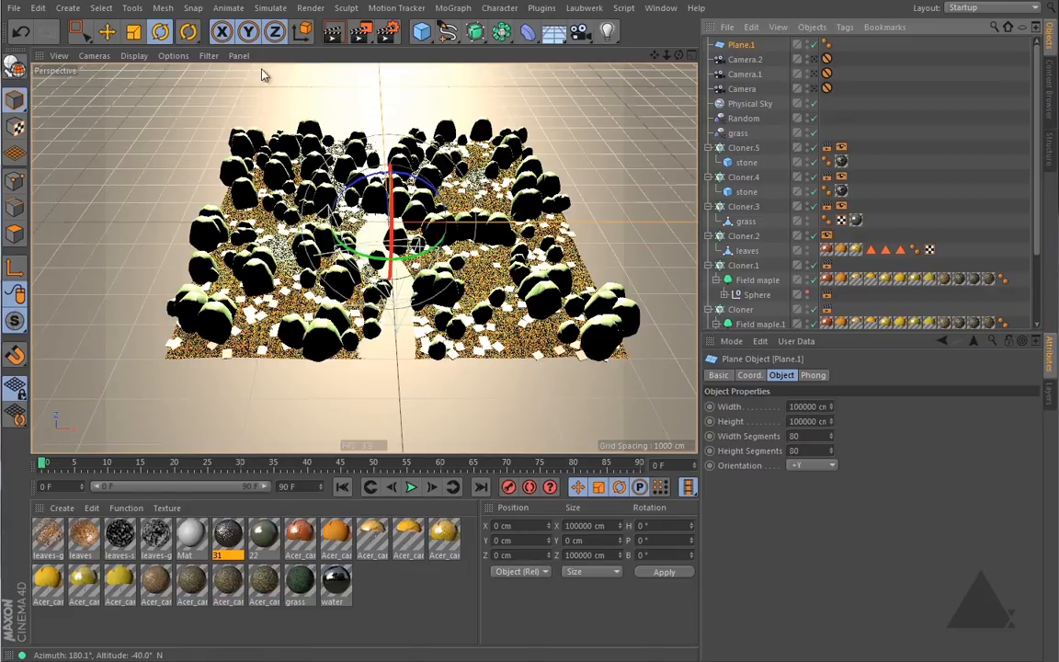
Make the large plane editable and switch to polygon mode in the top view
left_click(15, 65)
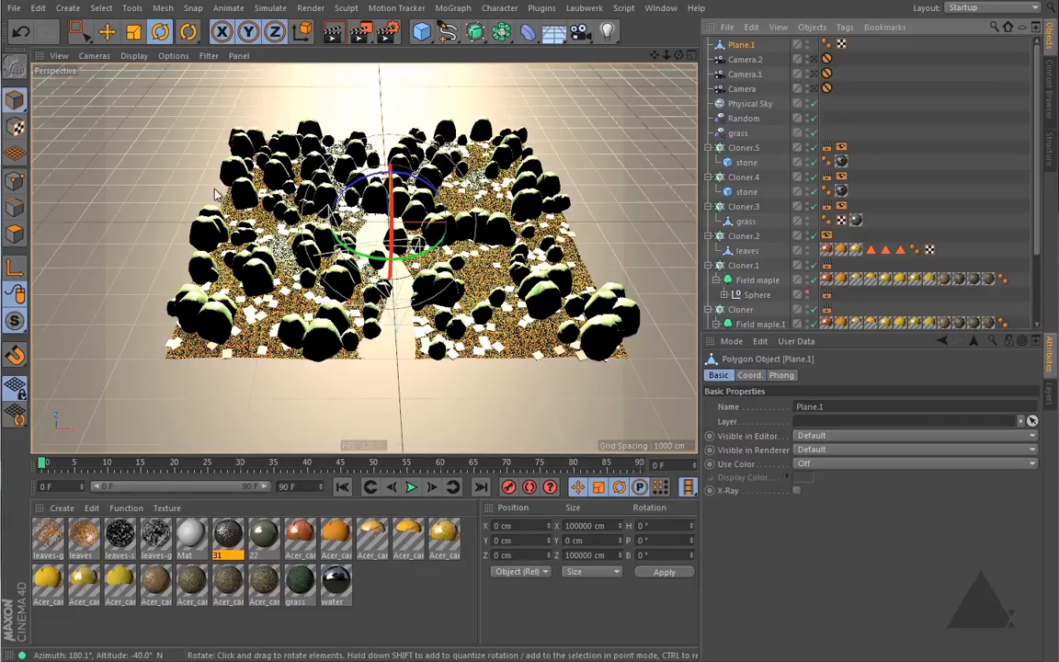
left_click(237, 56)
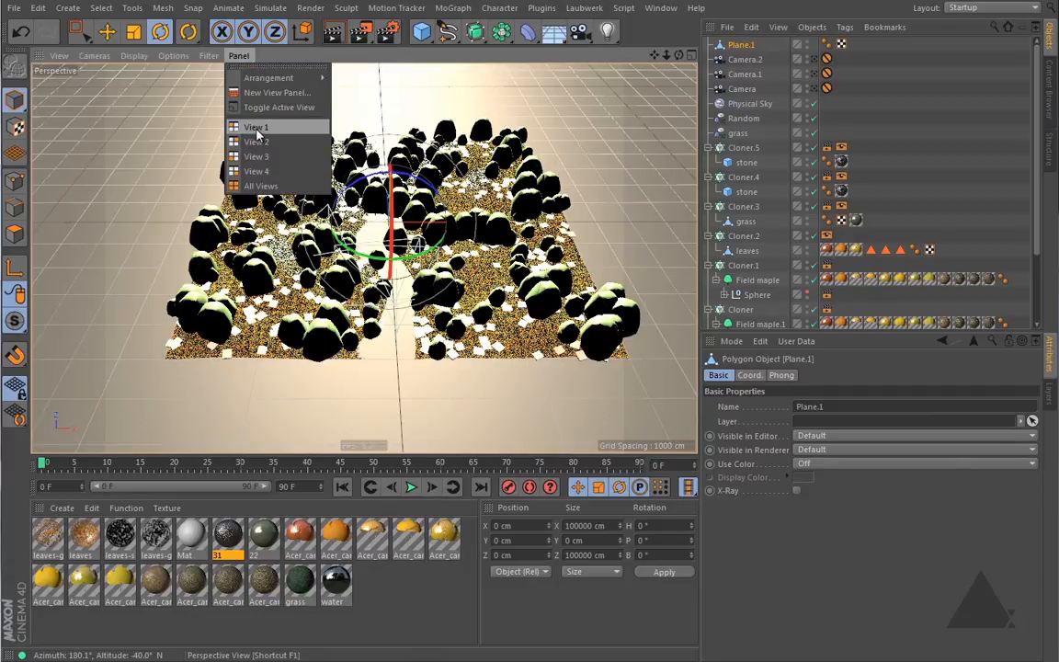
left_click(263, 141)
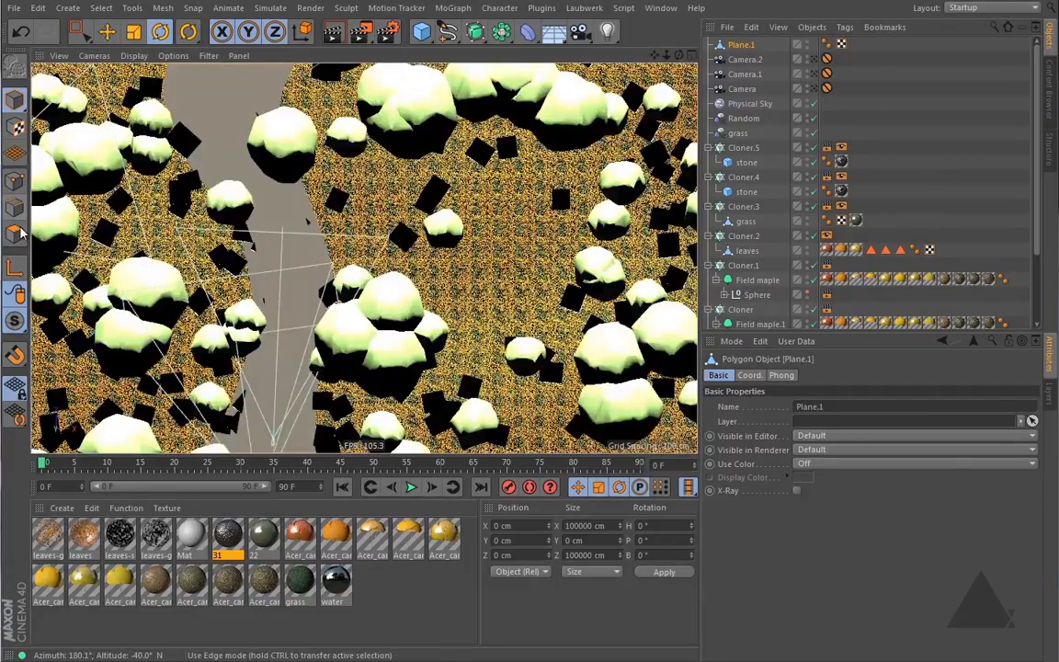
left_click(15, 236)
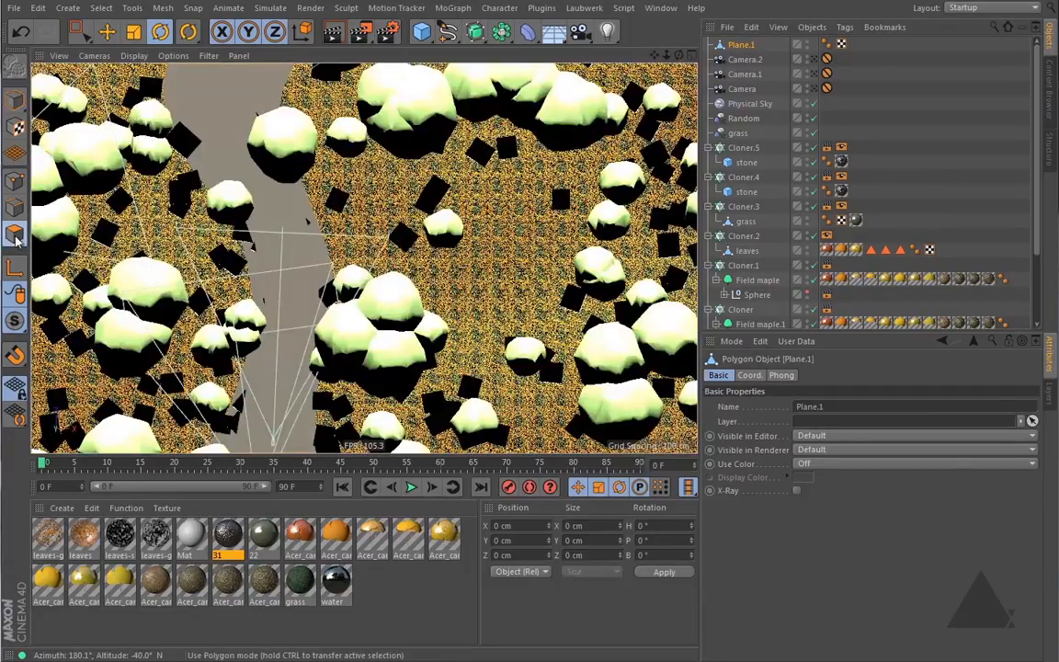
Rectangle-select the plane's polygons beneath the forest ground, delete them, and return to the perspective view
scroll(280, 248, "down", 6)
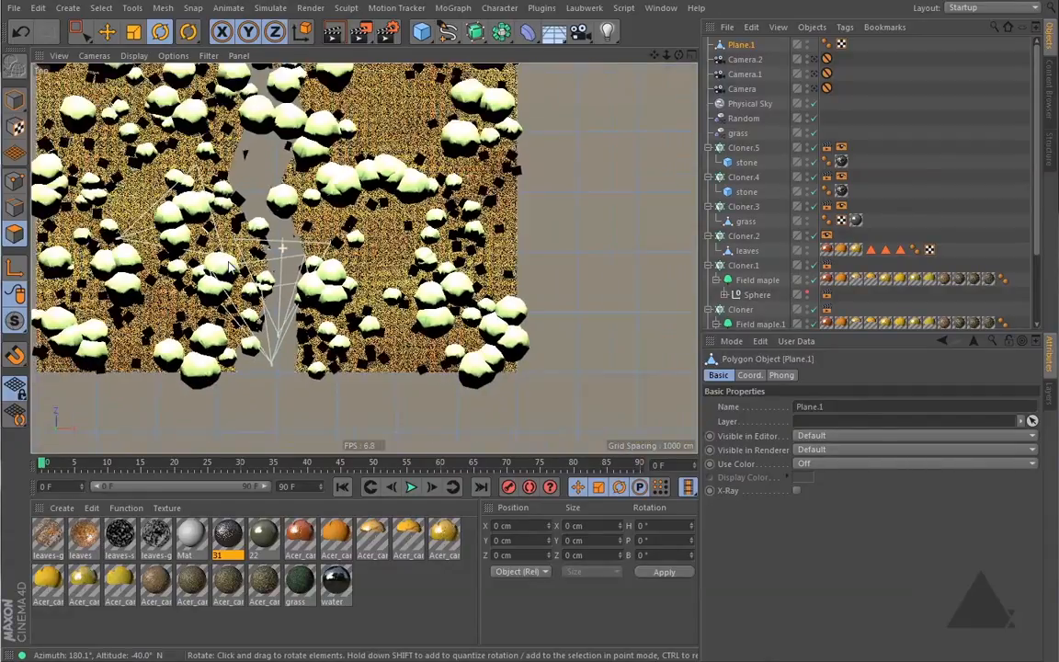
right_click_drag(229, 266, 173, 276, "alt")
middle_click_drag(282, 189, 329, 273, "alt")
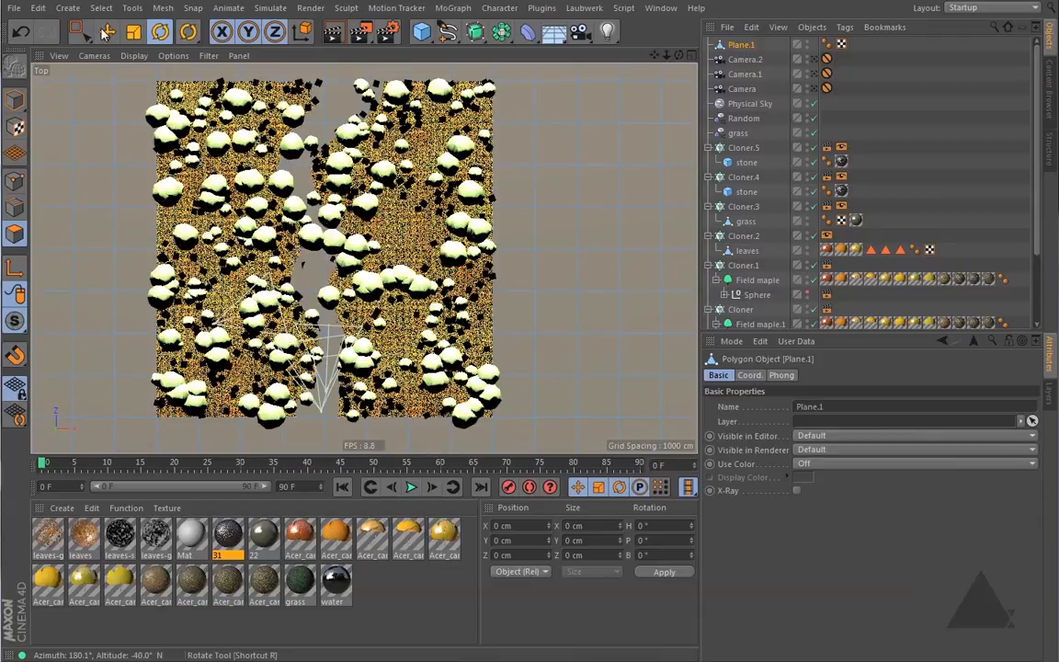
left_click_drag(81, 32, 488, 418)
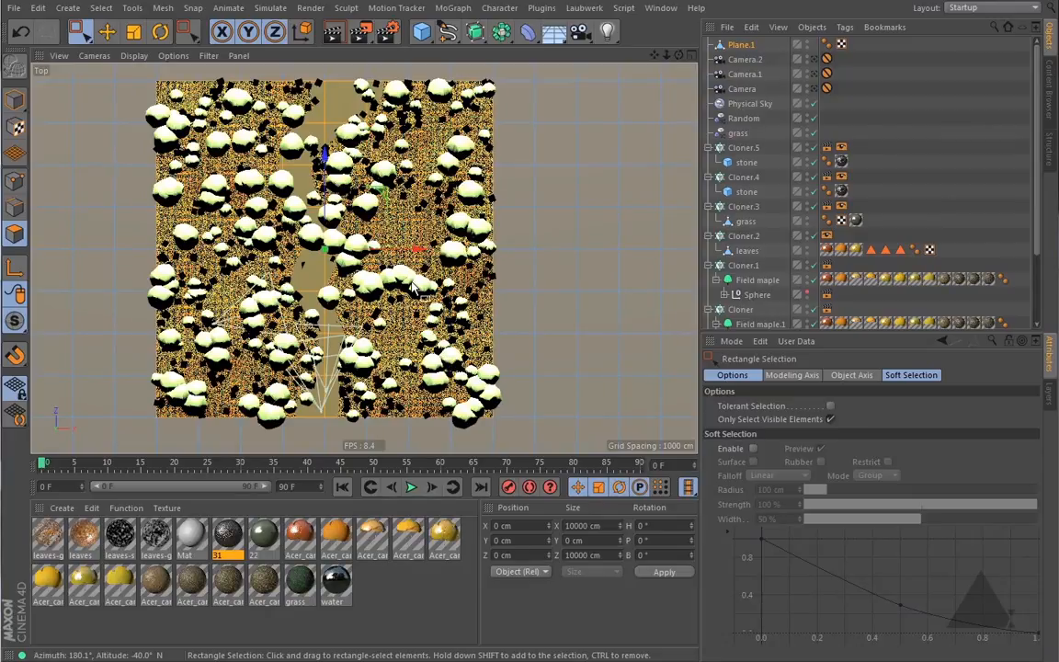
key("Delete")
key("F1")
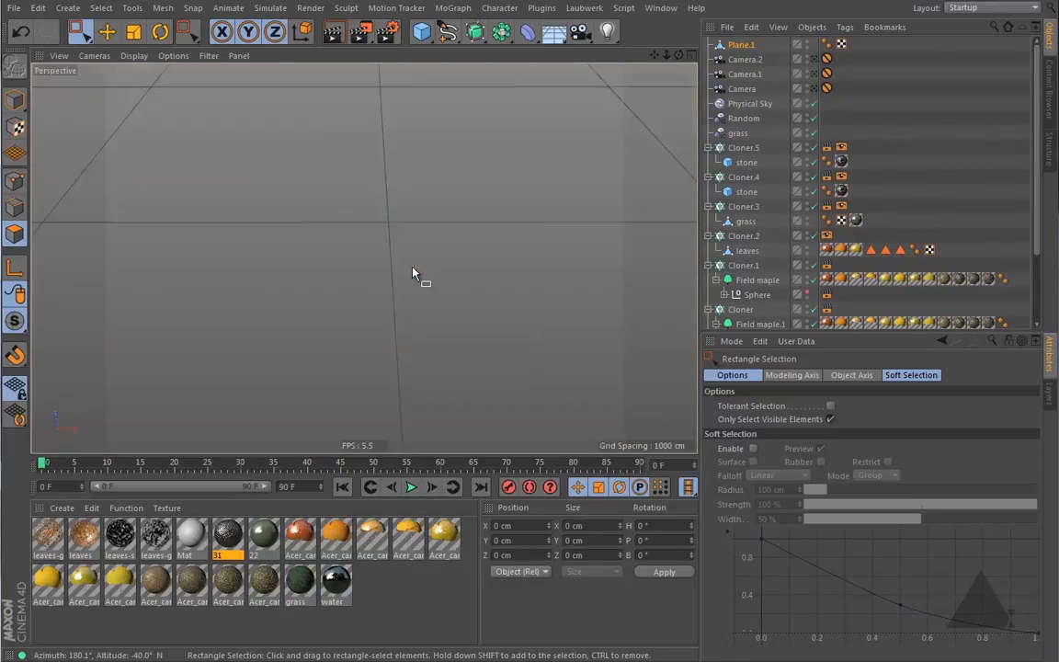
Activate the Move tool in model mode and select the large plane
left_click(106, 32)
left_click(16, 97)
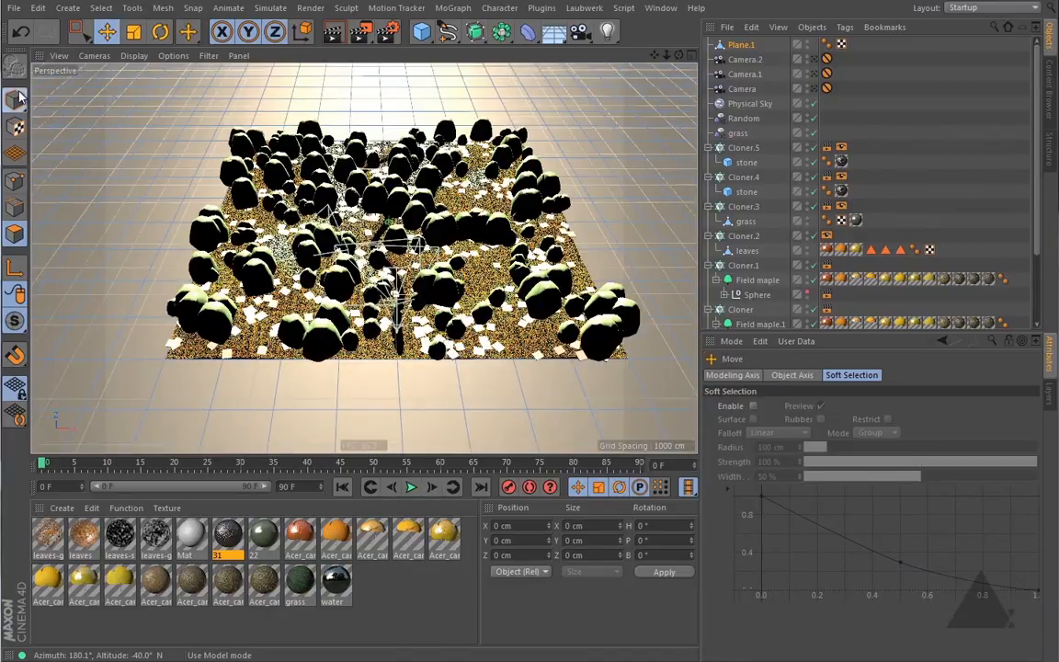
left_click(749, 45)
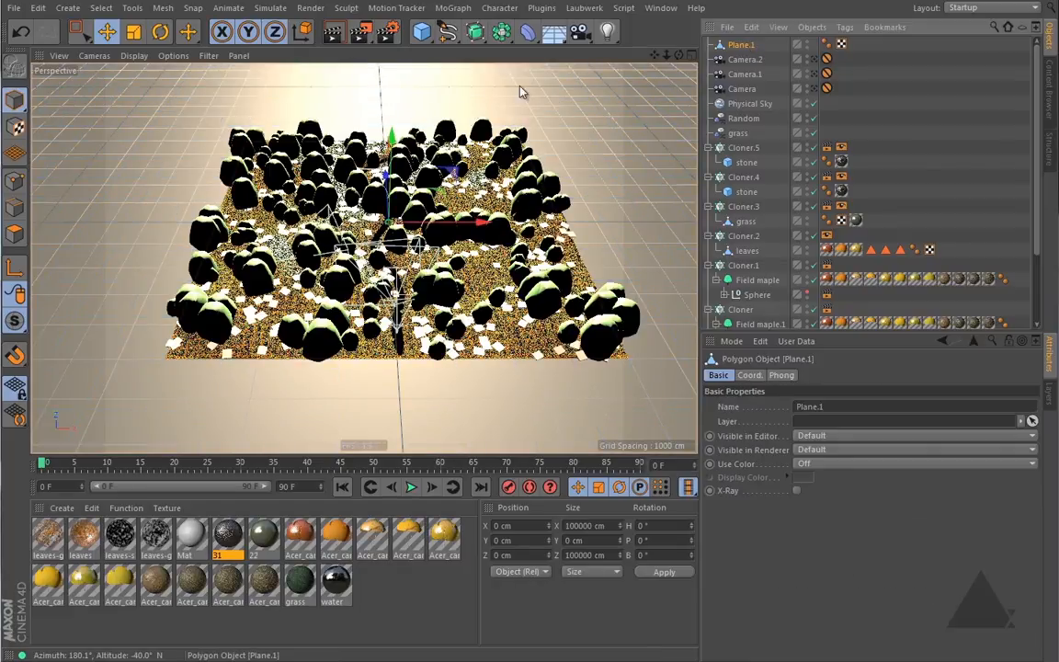
Try raising the large plane about 1219 cm along Y and undo the move
left_click_drag(391, 135, 395, 92)
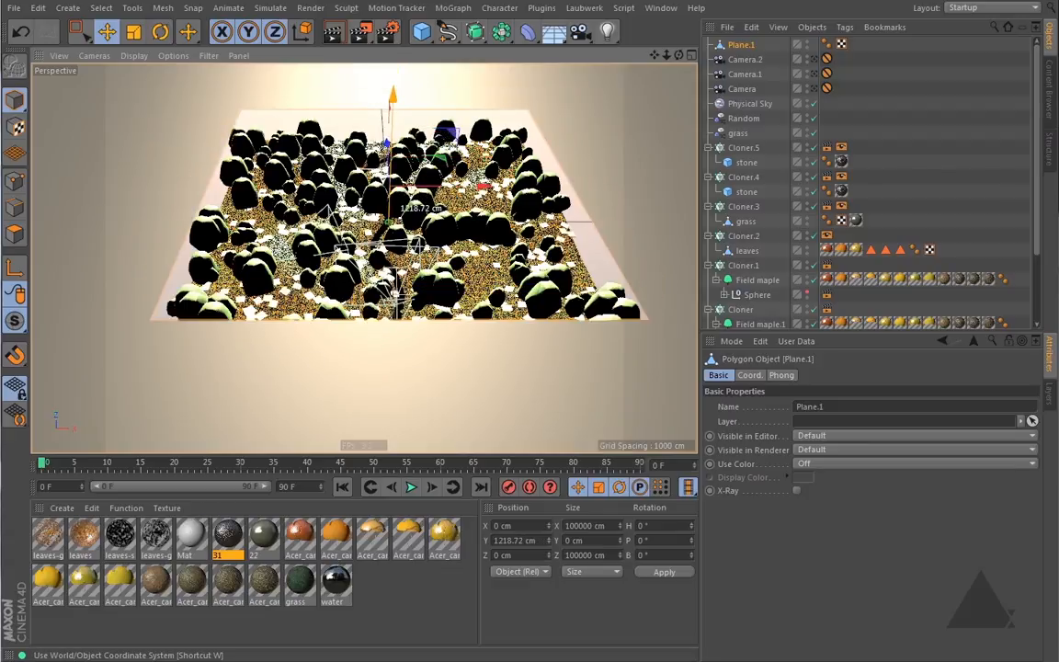
left_click(21, 33)
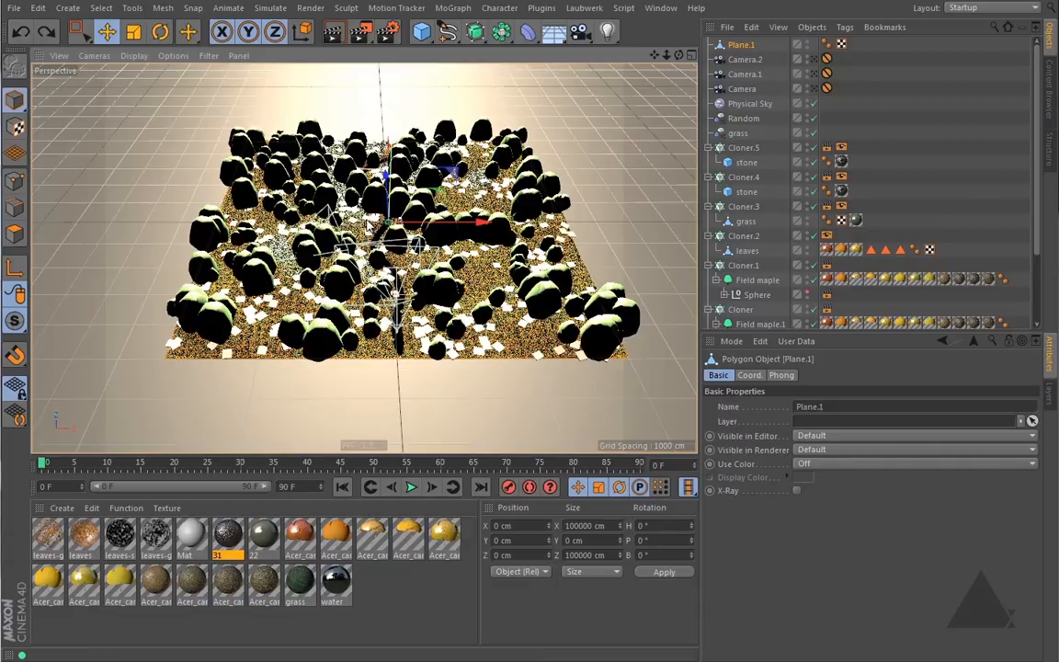
Disable the stone, grass and leaves cloners, Cloner.5, Cloner.4, Cloner.3 and Cloner.2
left_click_drag(387, 211, 389, 167, "alt")
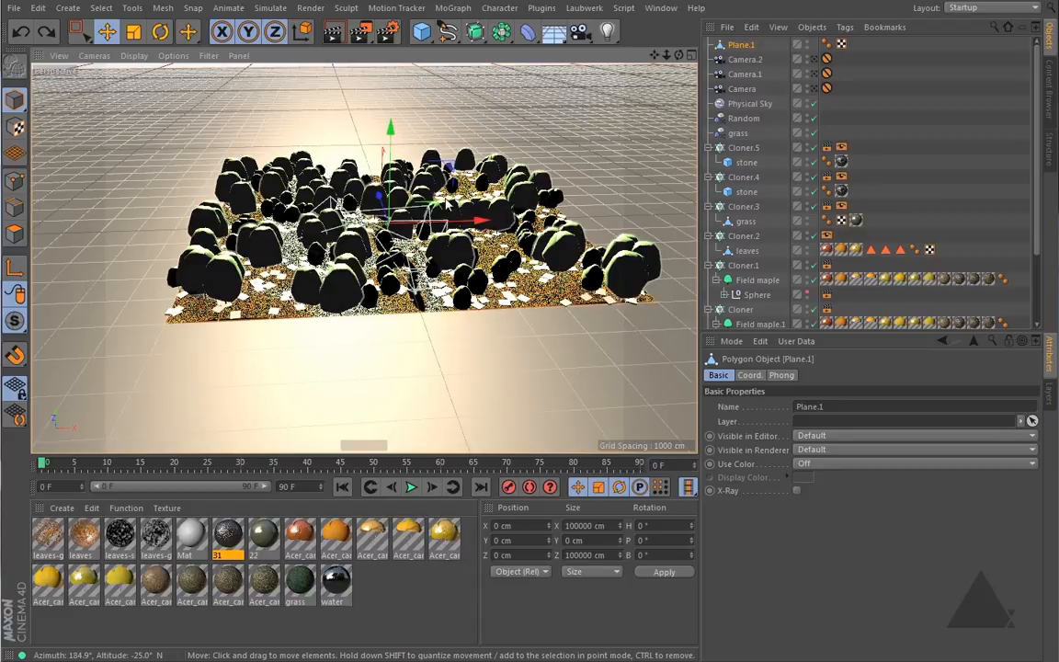
left_click(813, 147)
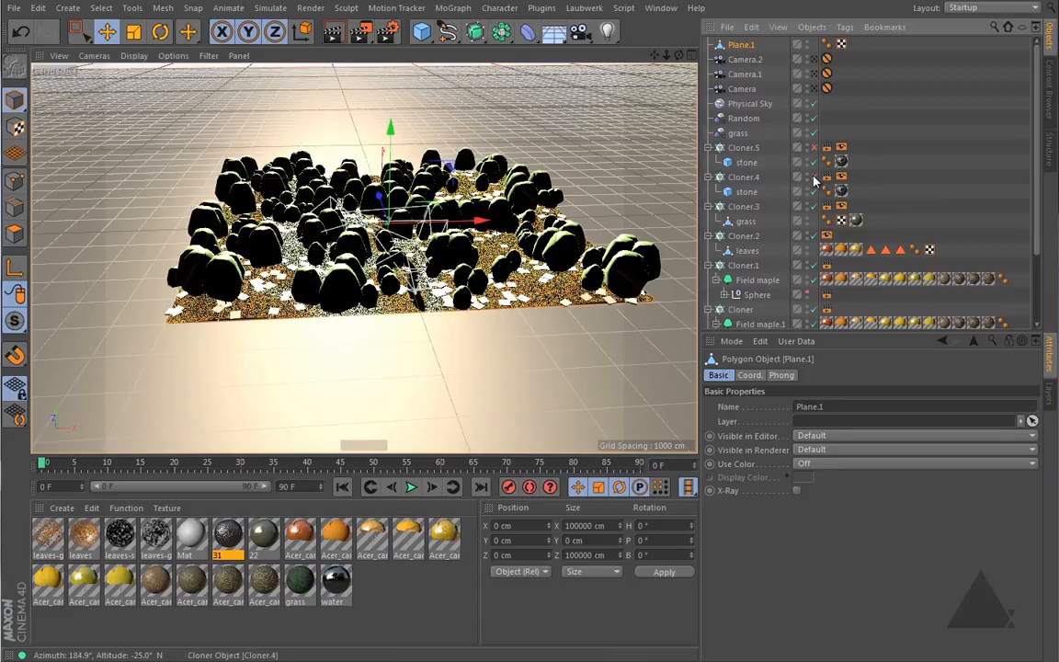
left_click(813, 176)
left_click(812, 205)
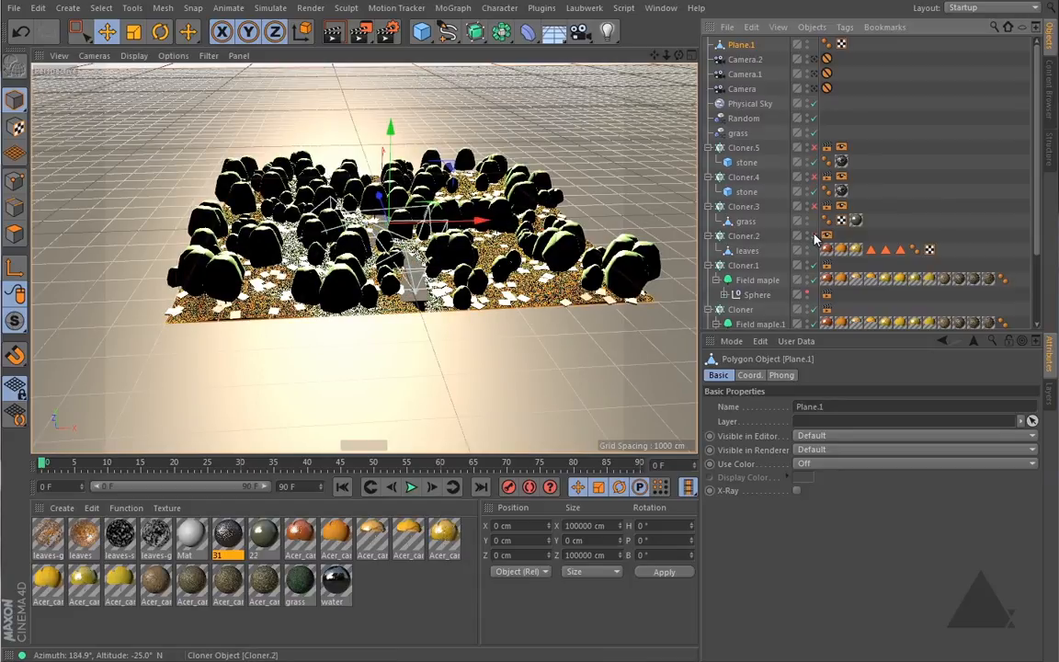
left_click(812, 236)
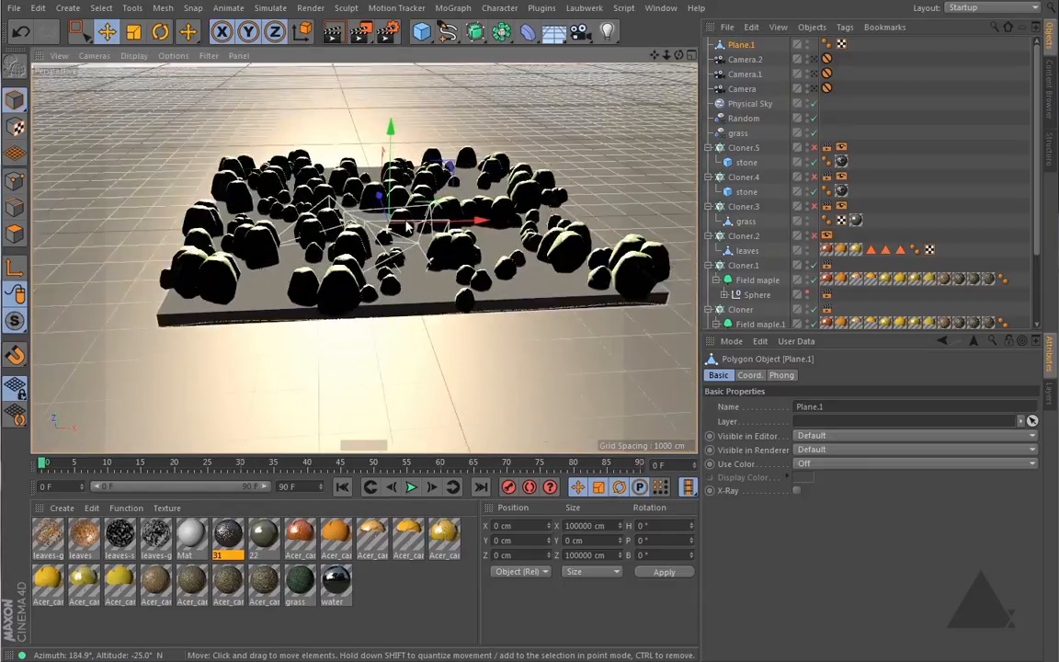
Select the large plane and activate the Pull sculpting brush
scroll(407, 226, "up", 5)
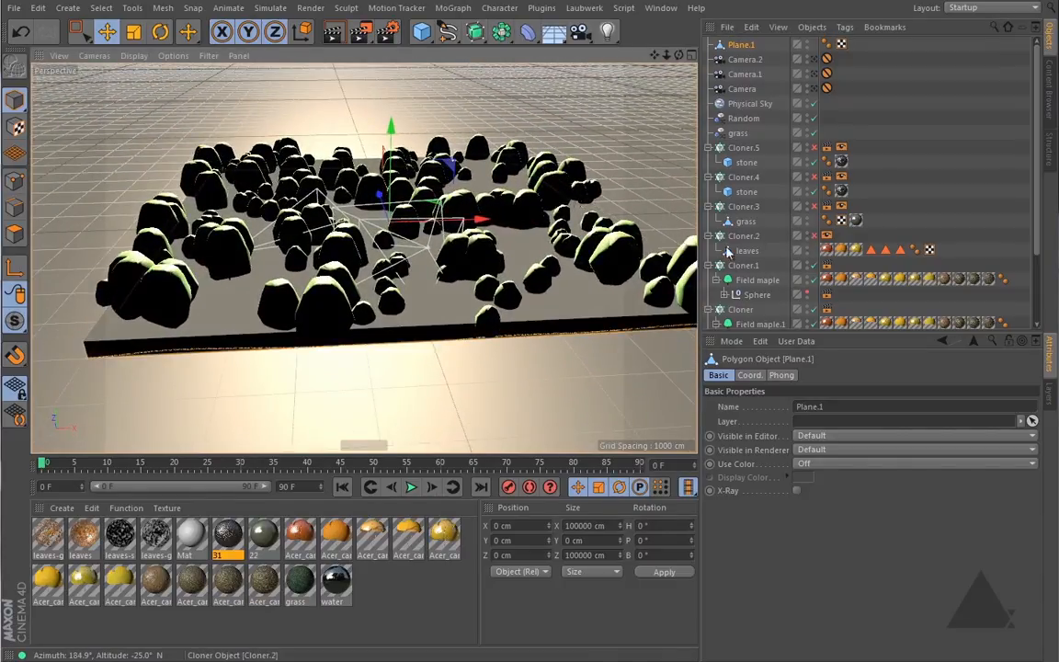
mouse_move(377, 229)
left_mouse_down("alt")
mouse_move(393, 252)
mouse_move(380, 192)
mouse_move(382, 250)
mouse_move(373, 222)
left_mouse_up("alt")
right_click_drag(367, 221, 302, 183, "alt")
middle_click_drag(320, 193, 327, 216, "alt")
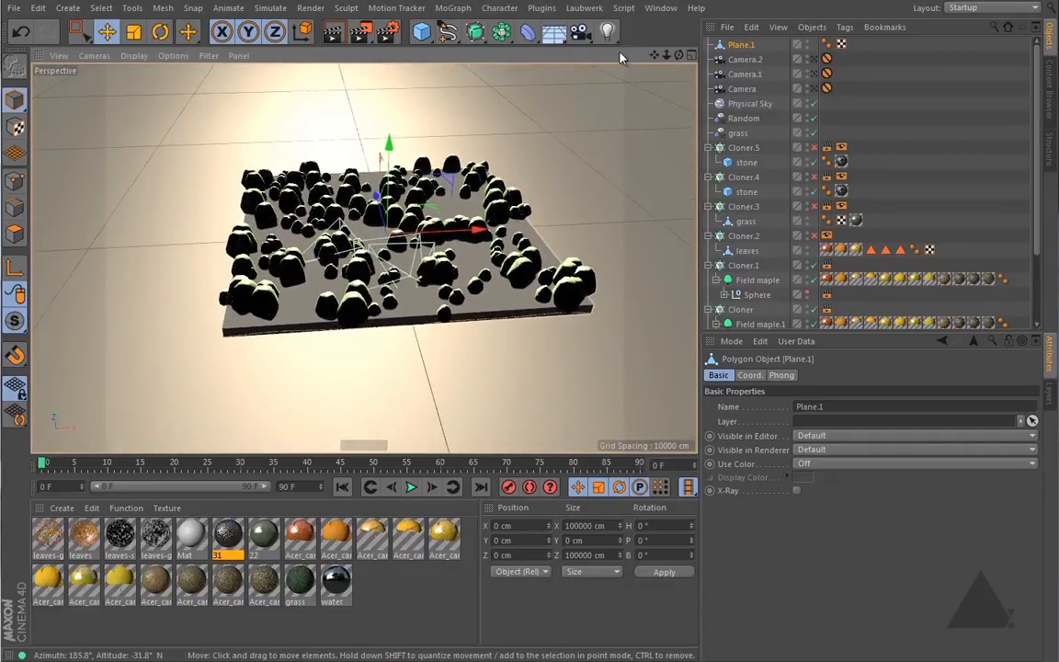
left_click(736, 48)
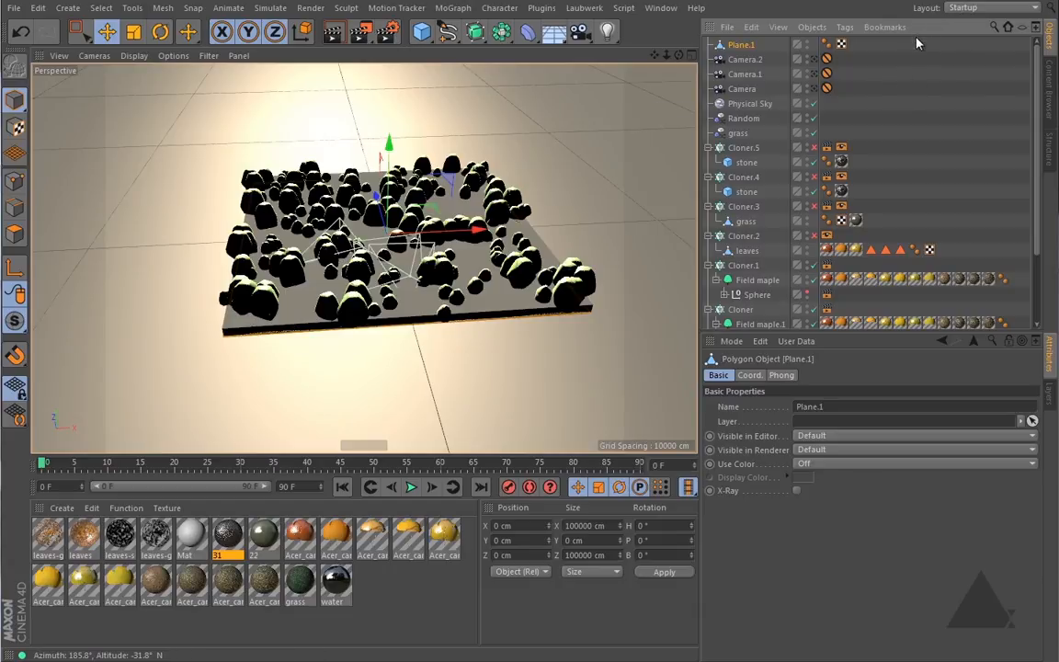
left_click(346, 8)
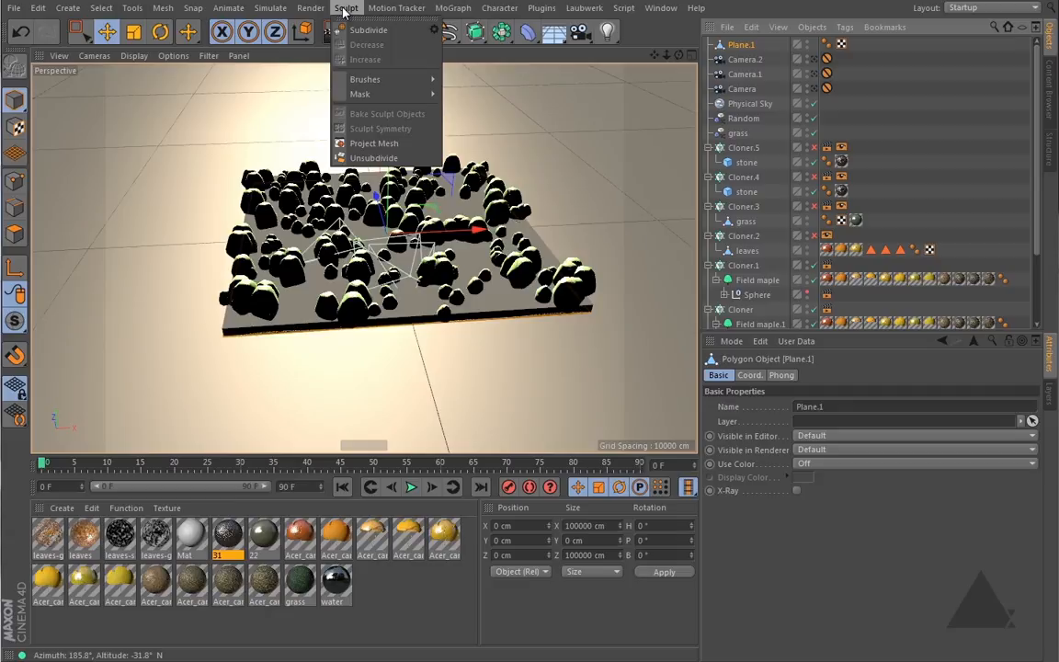
mouse_move(366, 80)
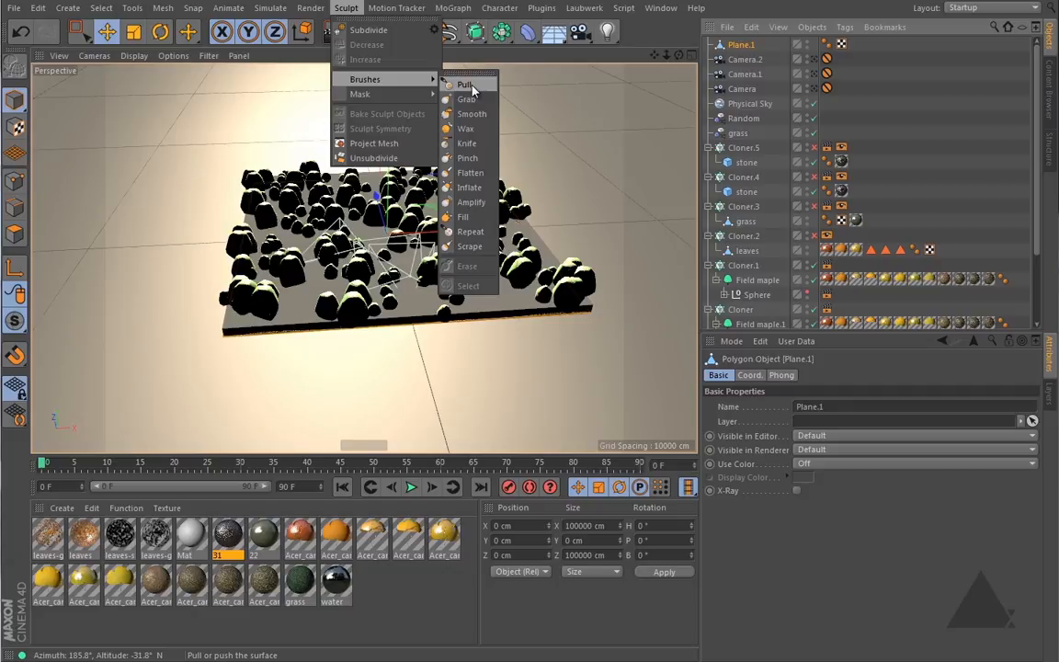
left_click(465, 84)
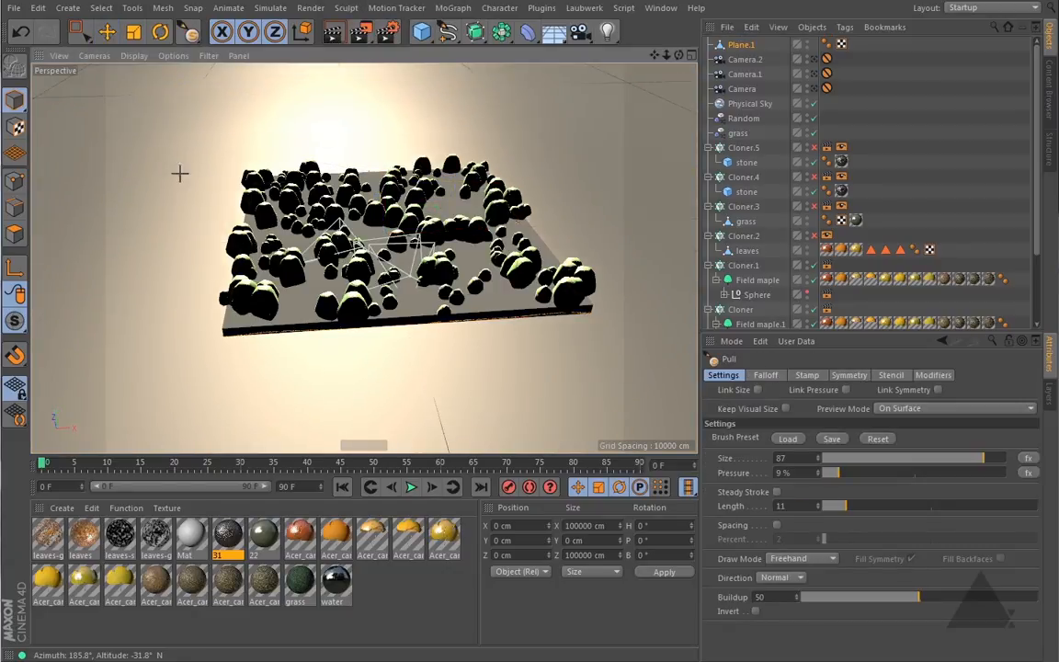
Try a Pull brush stroke on the large plane's surface beside the forest and undo it
left_click_drag(189, 234, 196, 192, "alt")
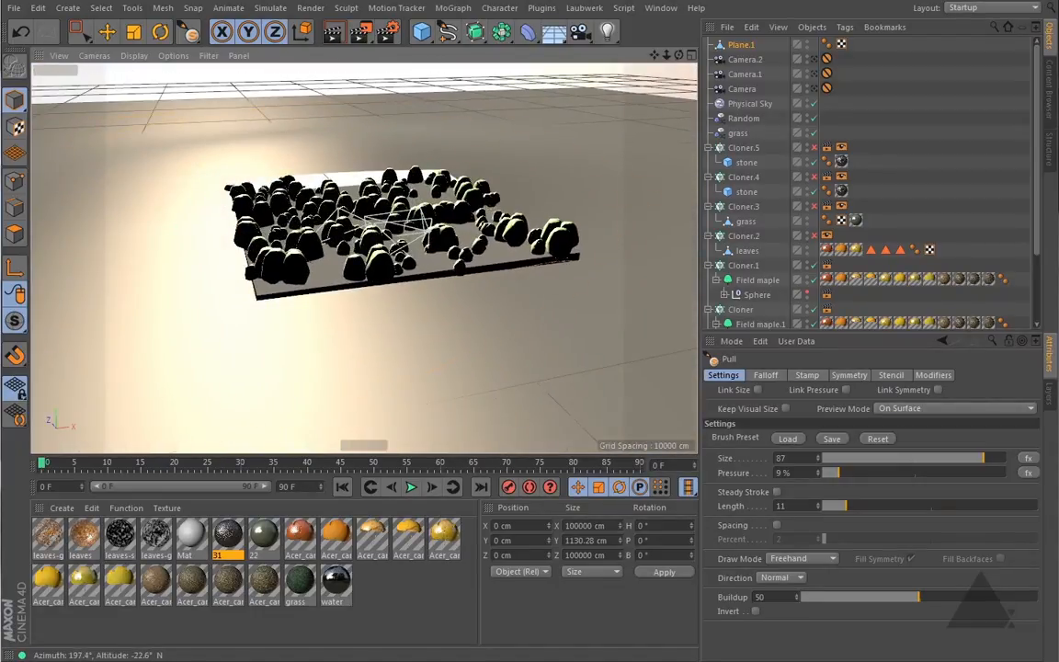
left_click(20, 31)
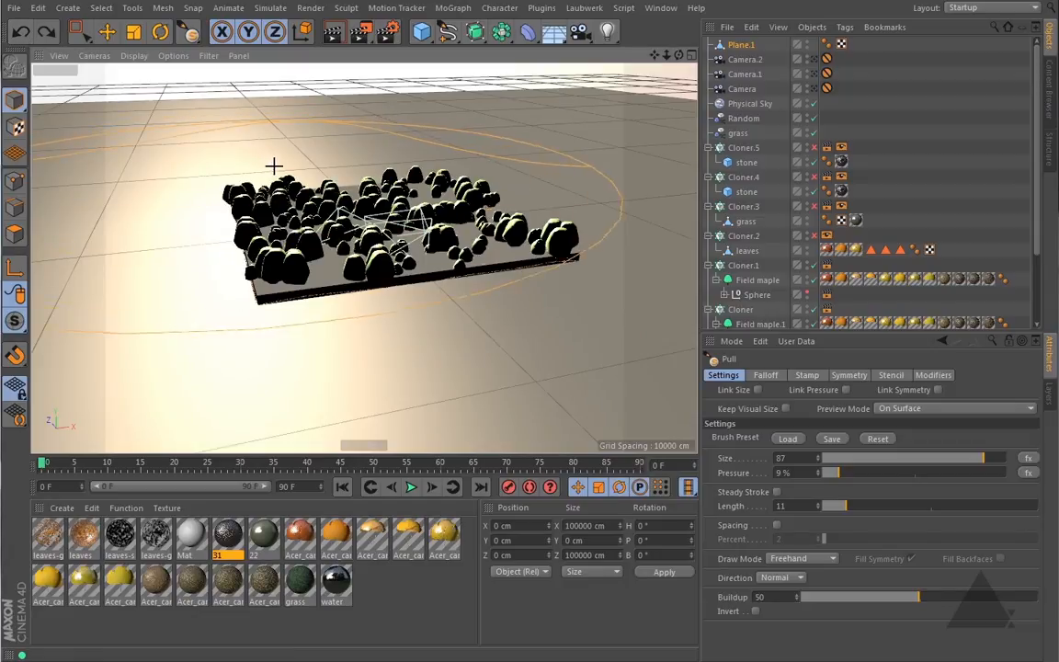
Turn the large plane into a sculpt object with the Subdivide command
scroll(274, 165, "up", 1)
left_click_drag(274, 167, 293, 202, "alt")
middle_click_drag(320, 201, 276, 197, "alt")
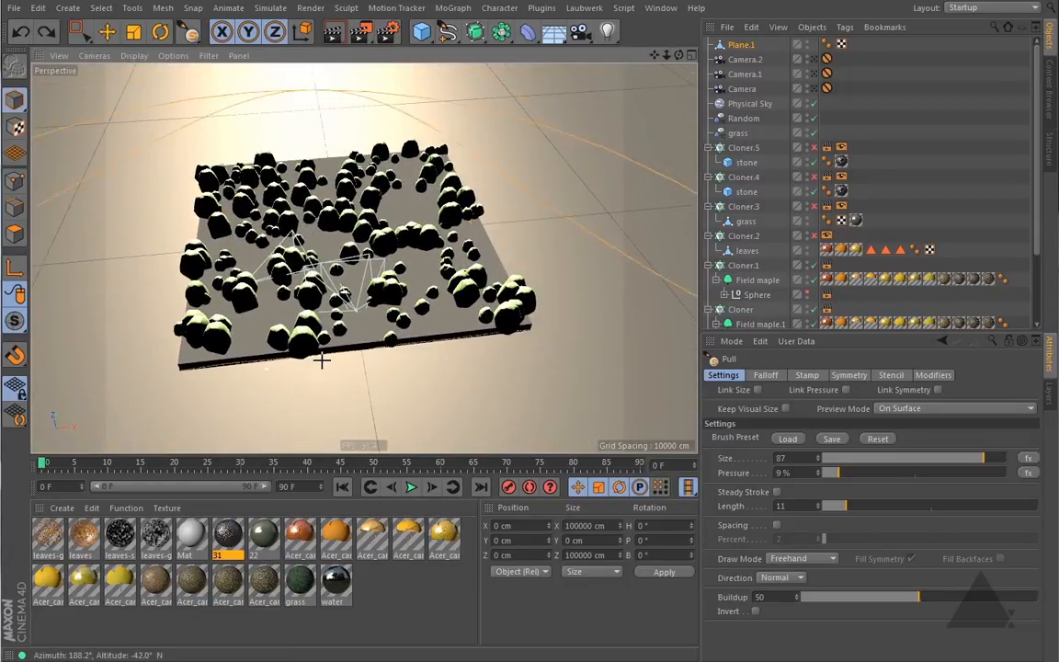
left_click(355, 9)
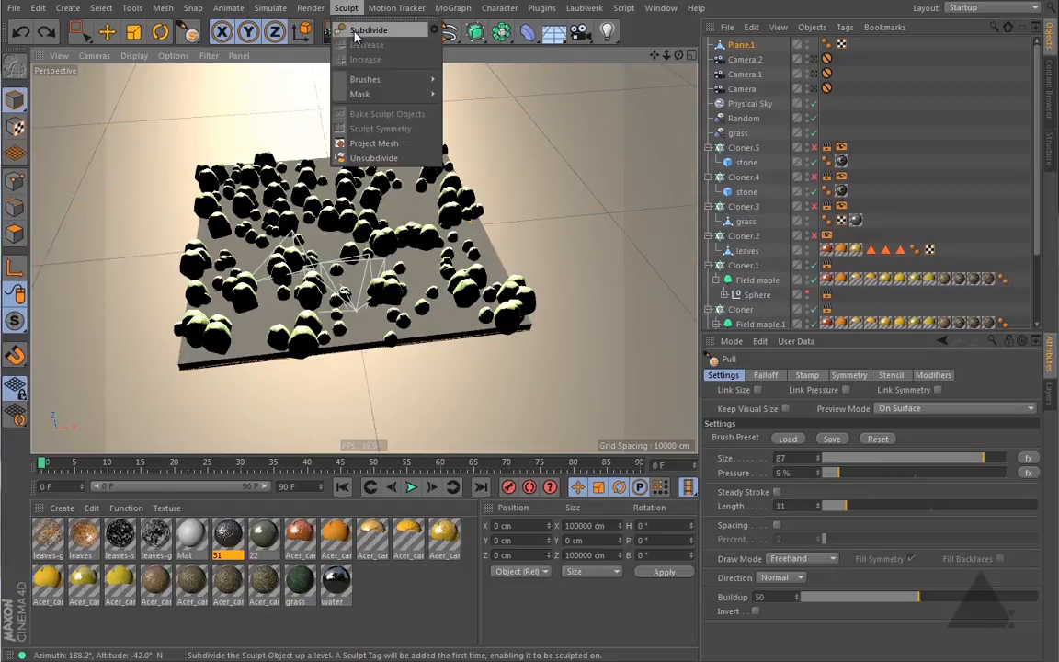
left_click(365, 30)
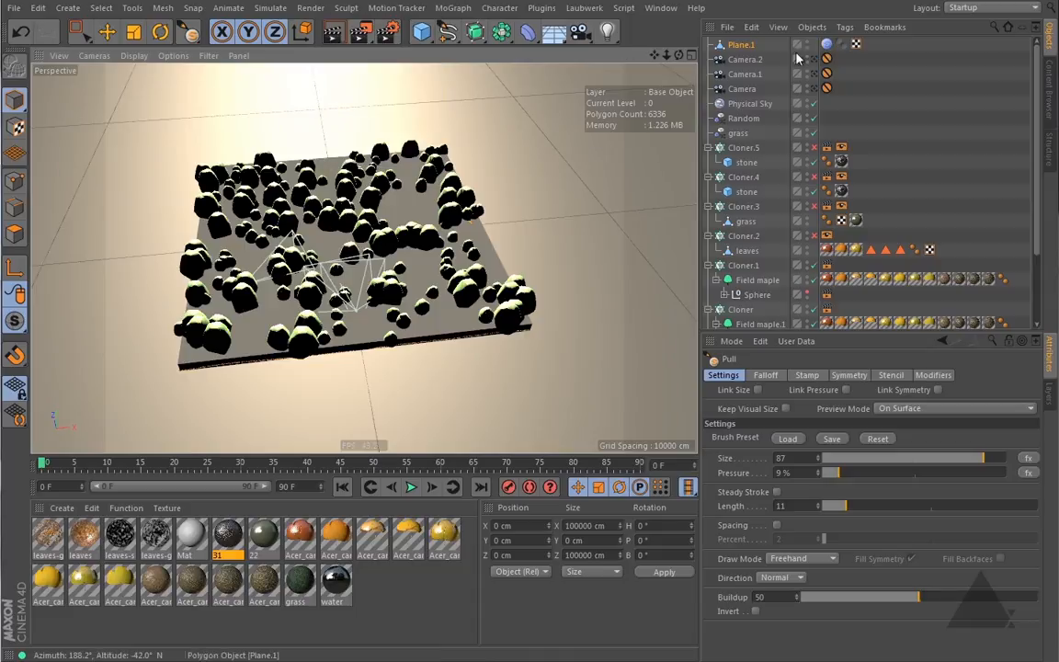
Paint a sculpt mask over the plane beneath and closely around the forest, using the Mask brush at size 21
left_click(347, 9)
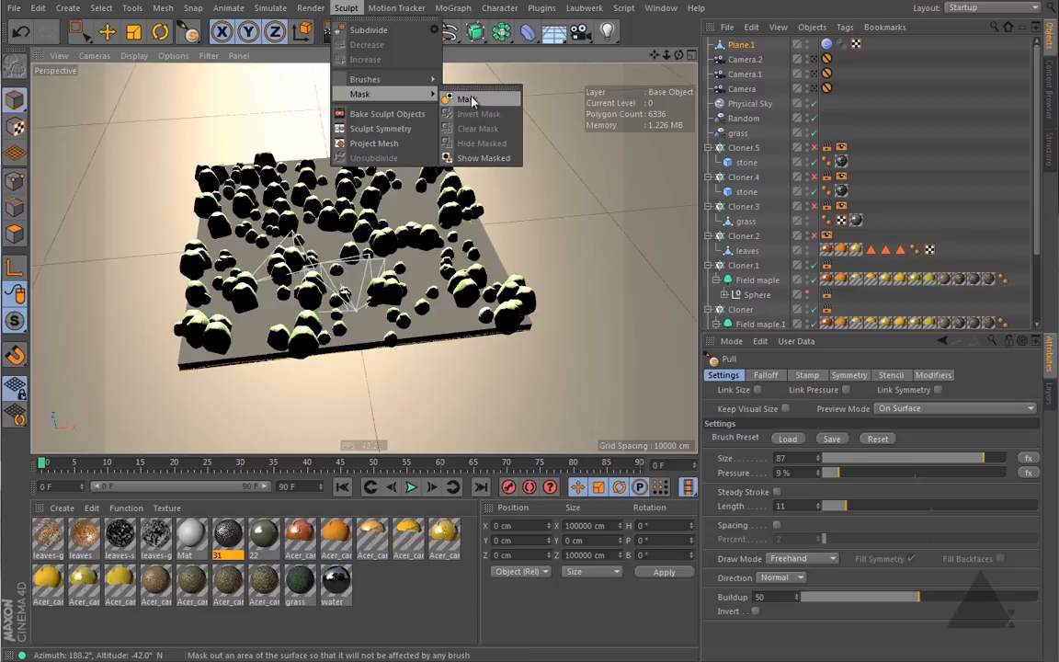
left_click(448, 99)
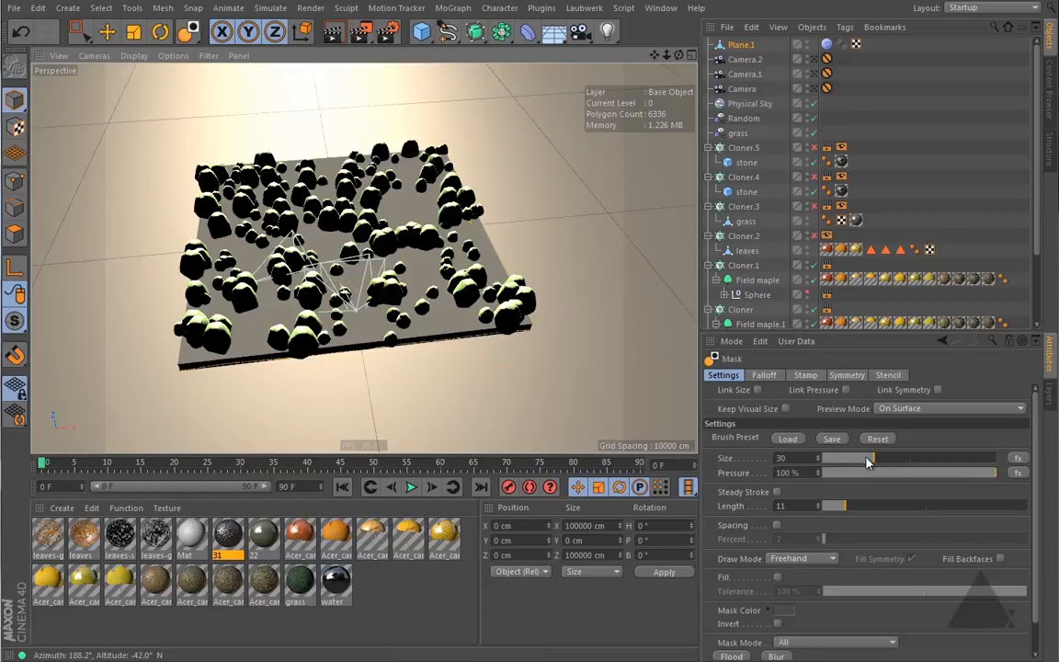
left_click_drag(867, 462, 835, 462)
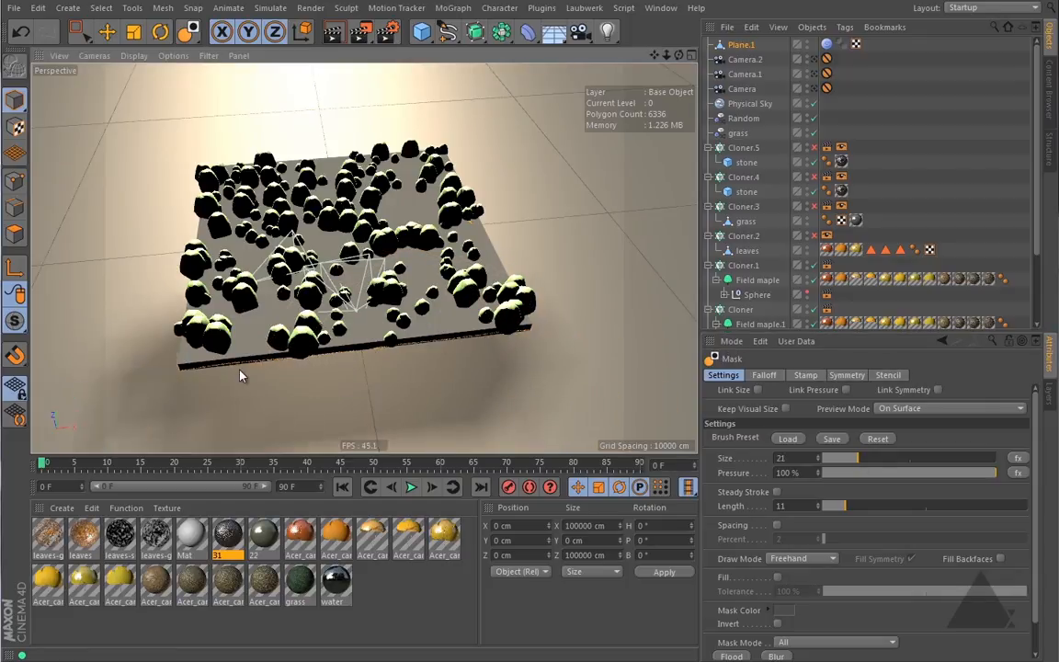
left_click_drag(202, 196, 197, 140, "alt")
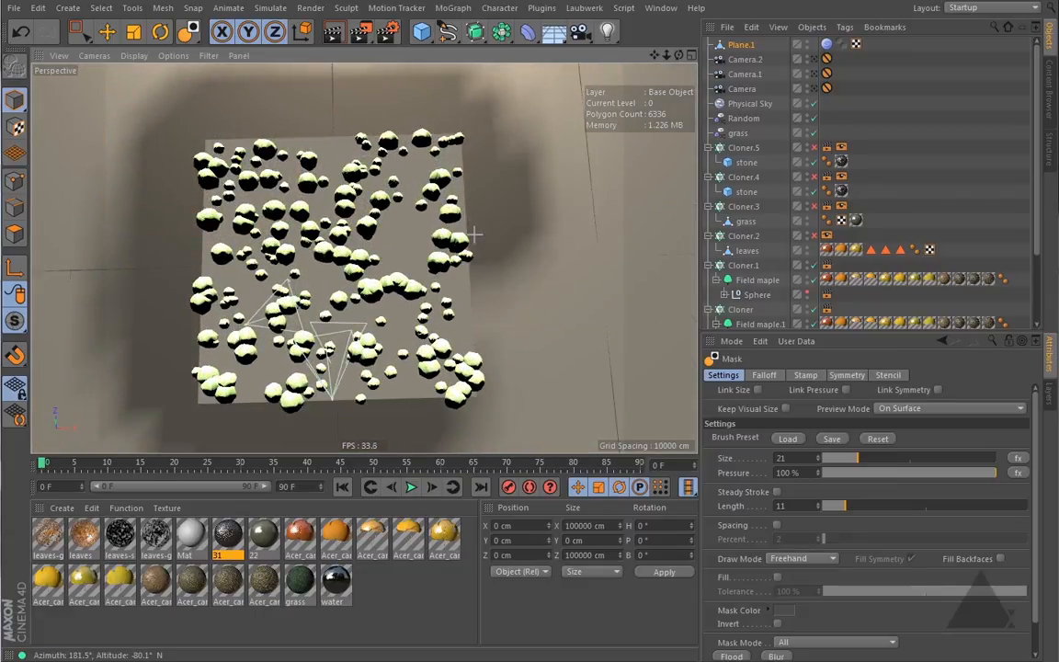
scroll(407, 317, "down", 2)
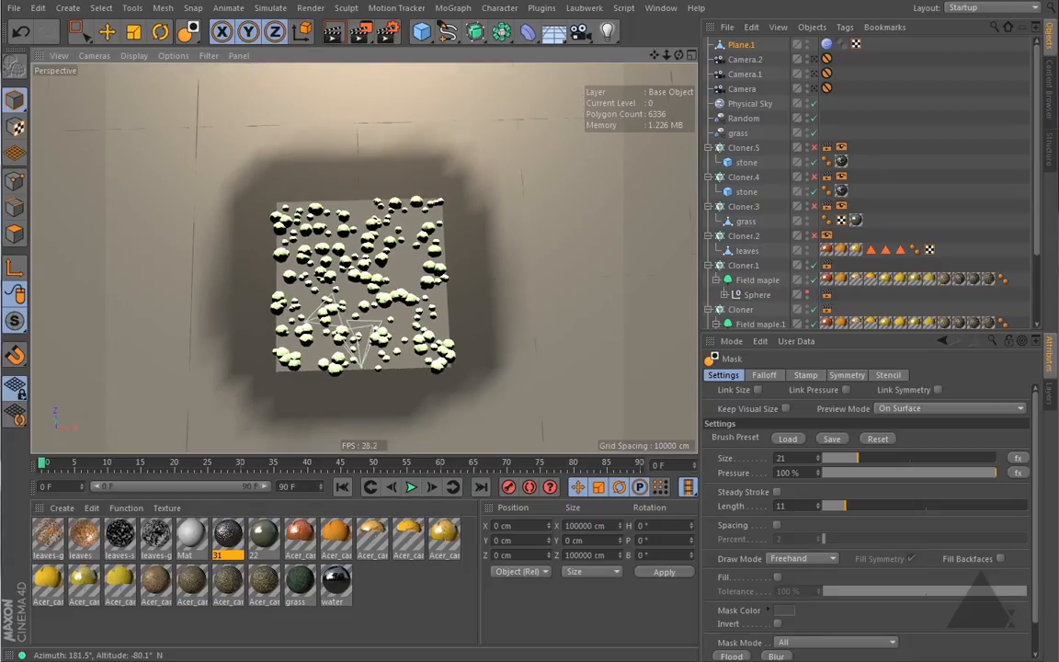
left_click_drag(407, 317, 357, 157, "alt")
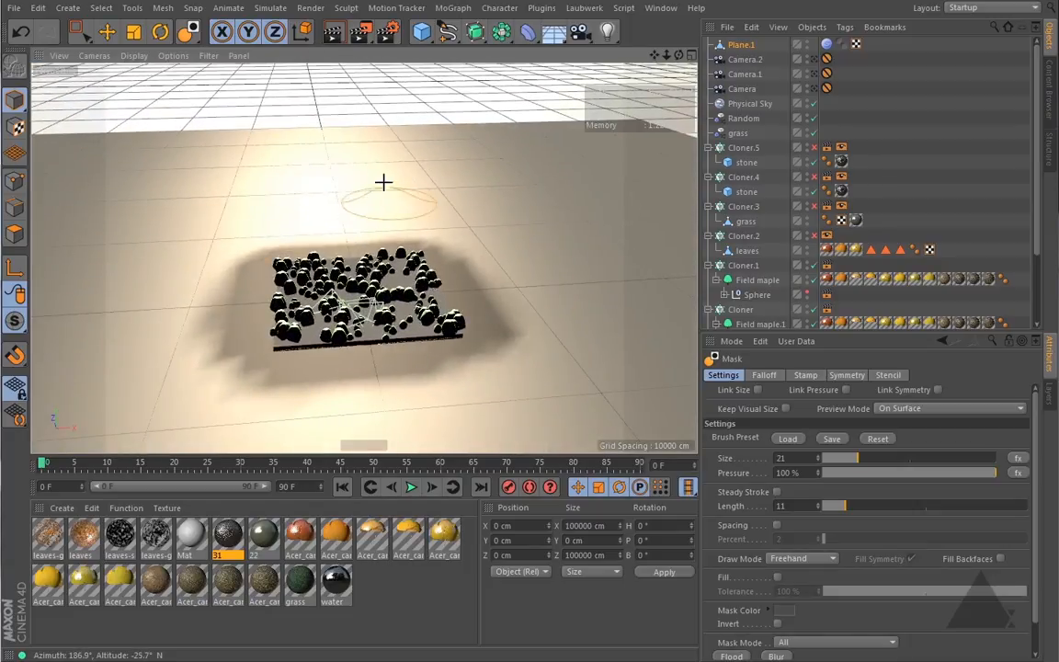
Activate the Pull sculpting brush and set its size to 74
left_click(271, 8)
mouse_move(347, 9)
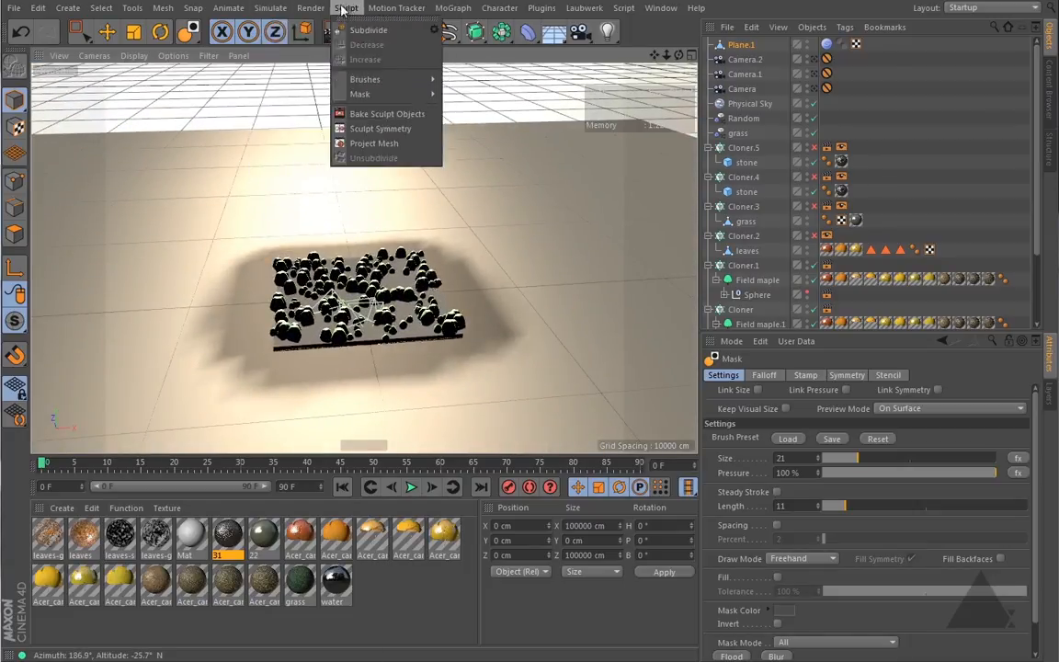
mouse_move(386, 80)
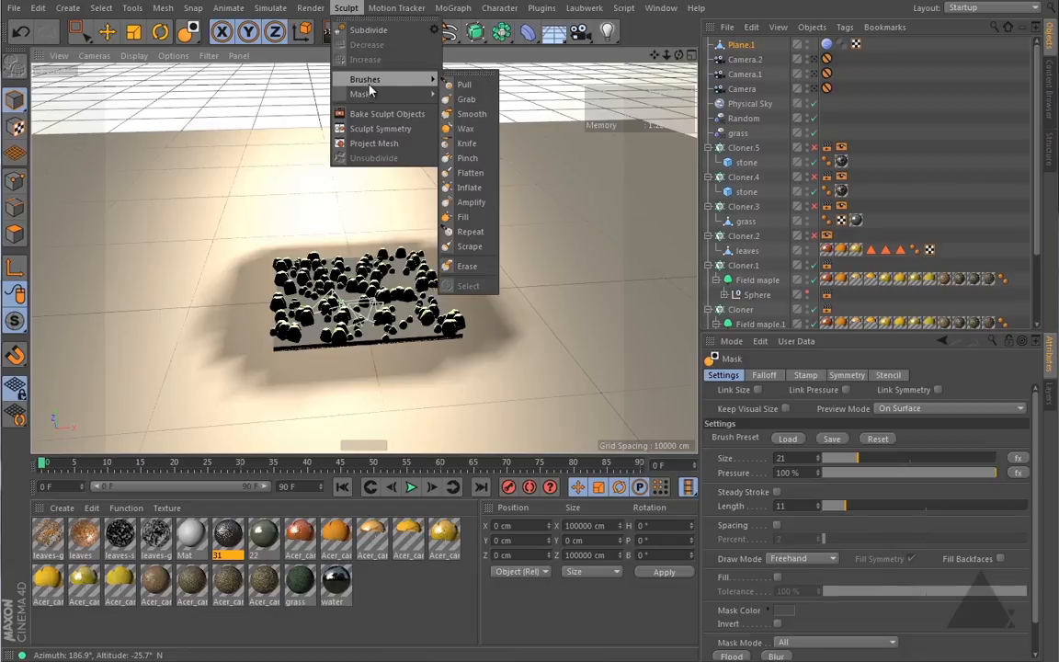
left_click(475, 86)
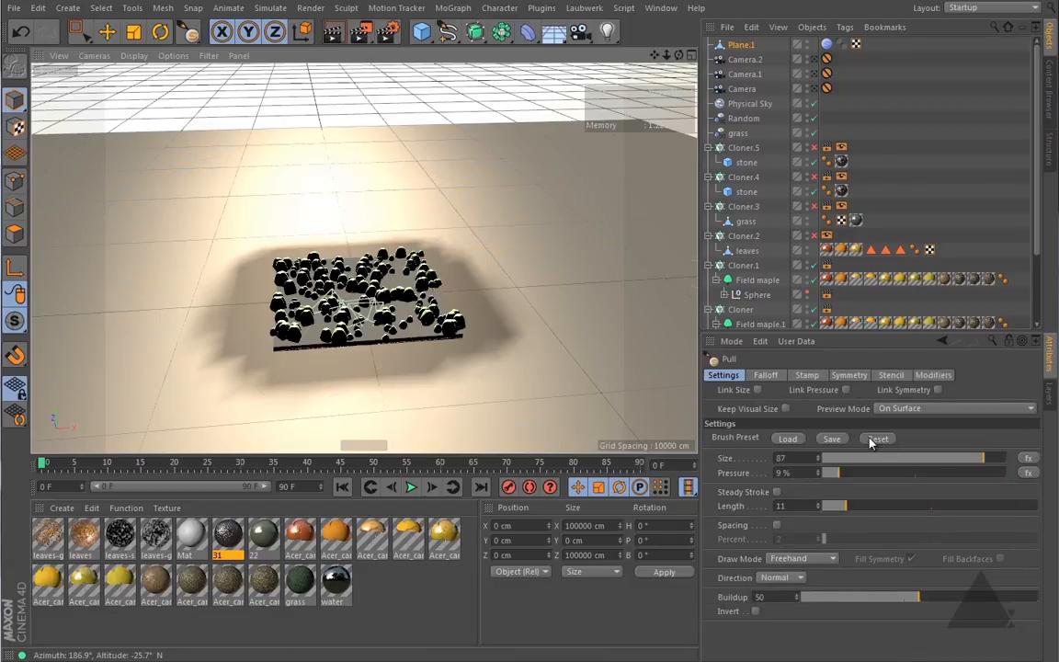
left_click_drag(965, 465, 959, 463)
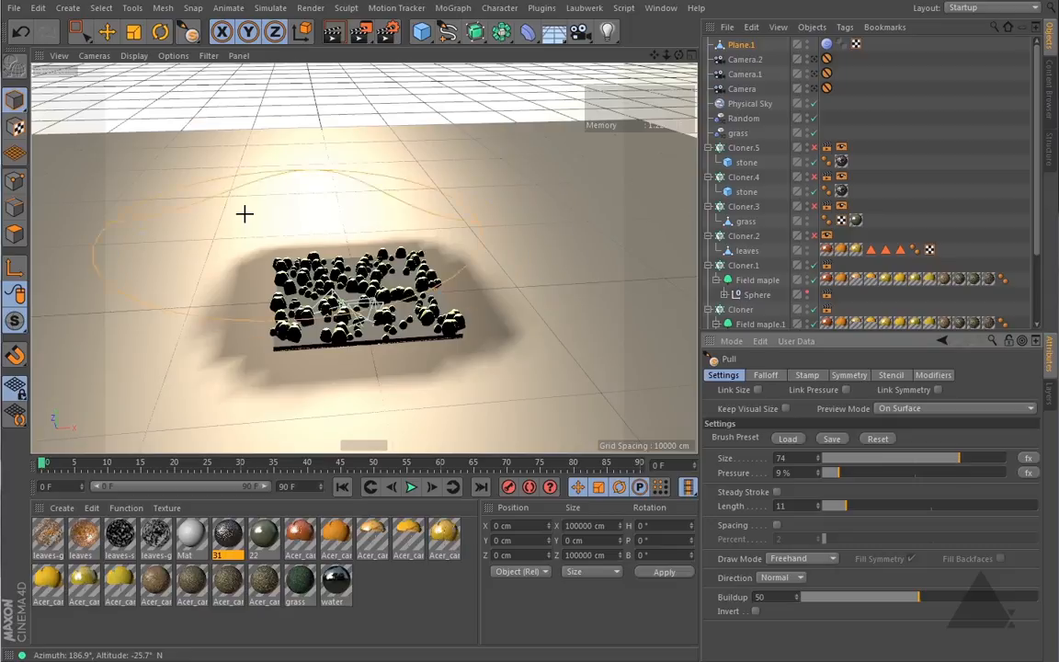
Try a Pull stroke across the large plane behind the masked forest area and undo it
mouse_move(179, 200)
left_mouse_down()
mouse_move(390, 187)
mouse_move(220, 232)
mouse_move(179, 227)
mouse_move(545, 210)
mouse_move(206, 227)
mouse_move(415, 192)
mouse_move(496, 230)
mouse_move(578, 228)
left_mouse_up()
left_click_drag(435, 241, 296, 268, "alt")
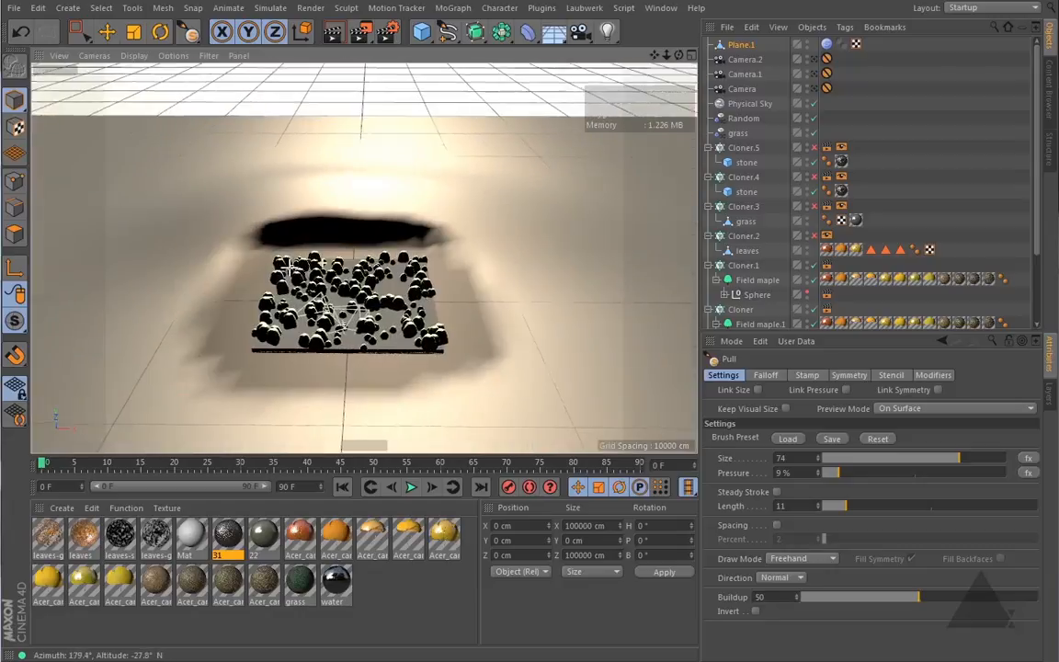
left_click(20, 32)
Set the Pull brush pressure to 19.7 % and raise broad hills on the plane behind and beside the forest
left_click_drag(849, 474, 860, 475)
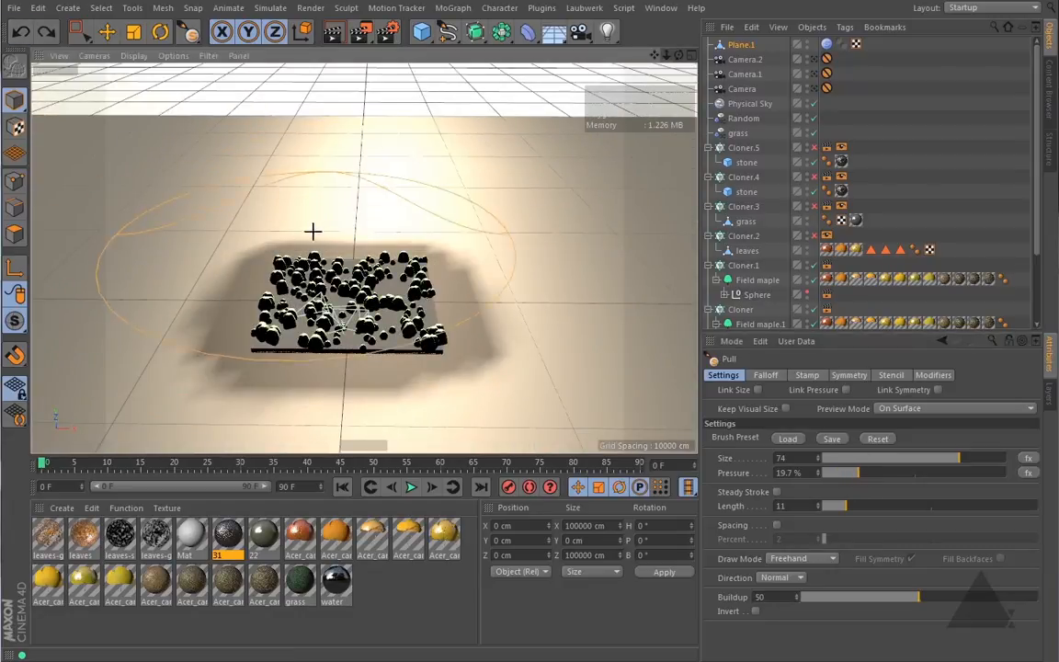
mouse_move(312, 232)
left_mouse_down("alt")
mouse_move(293, 208)
mouse_move(315, 230)
left_mouse_up("alt")
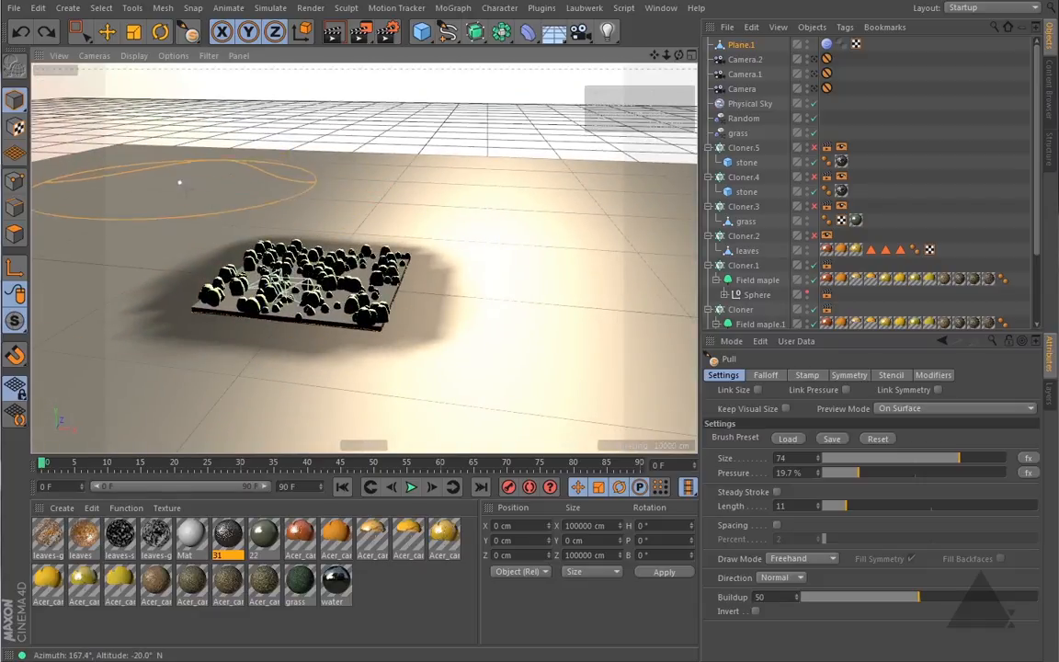
mouse_move(278, 250)
left_mouse_down("alt")
mouse_move(48, 247)
mouse_move(265, 250)
left_mouse_up("alt")
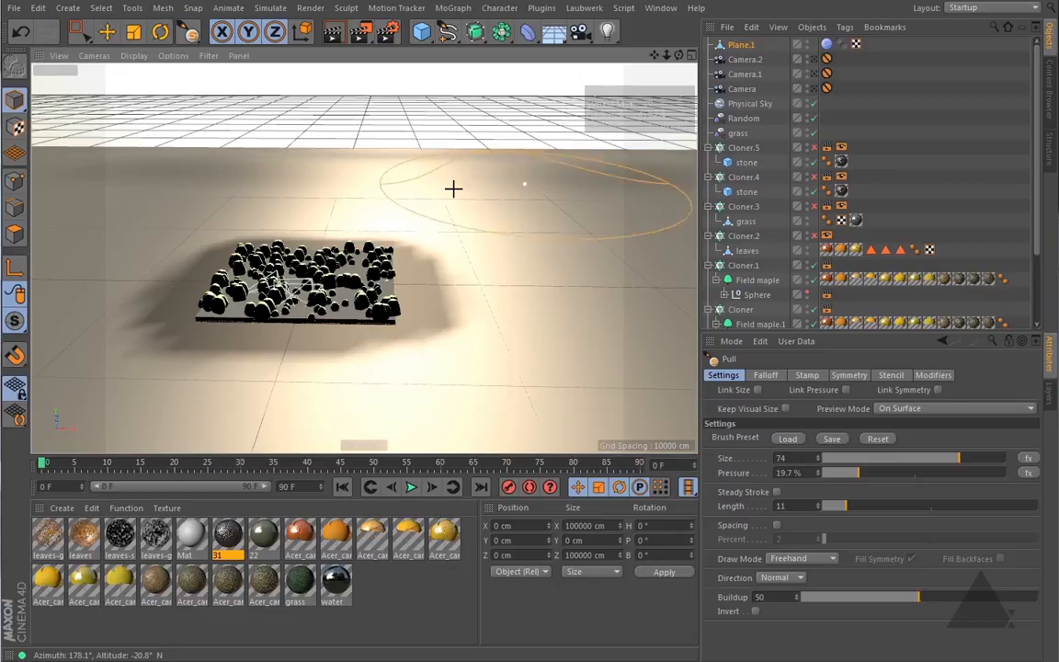
left_click_drag(458, 171, 138, 342, "alt")
mouse_move(190, 182)
left_mouse_down("alt")
mouse_move(348, 195)
mouse_move(576, 303)
mouse_move(659, 359)
mouse_move(230, 144)
left_mouse_up("alt")
scroll(293, 194, "down", 4)
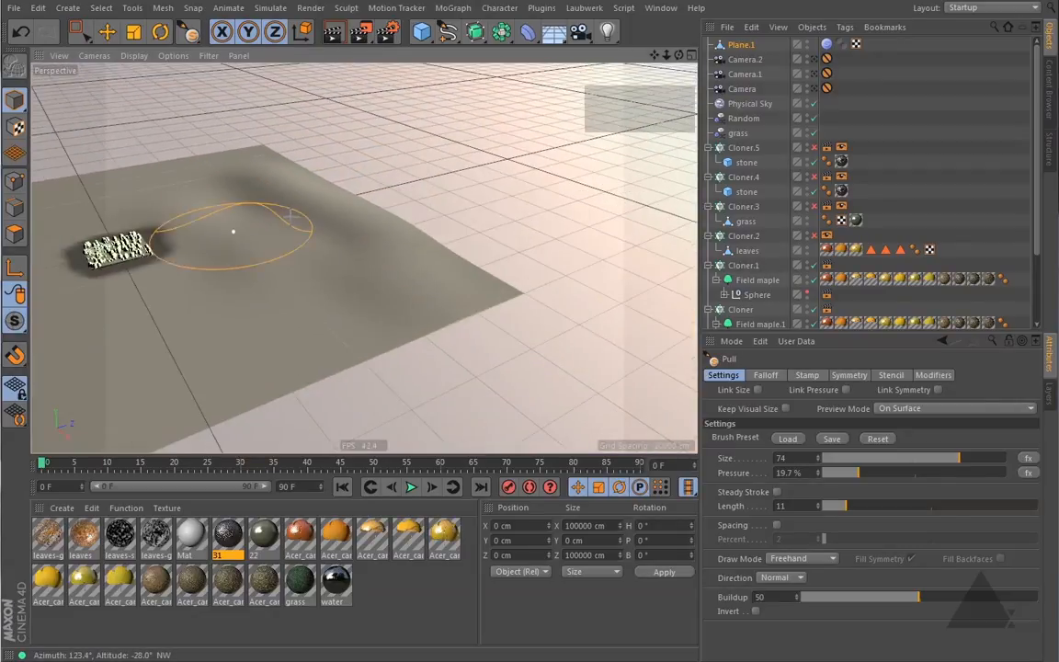
Raise further broad hills along the plane's remaining sides with the Pull brush at size 74
mouse_move(295, 212)
left_mouse_down("alt")
mouse_move(404, 191)
mouse_move(505, 210)
mouse_move(379, 213)
mouse_move(515, 192)
mouse_move(364, 256)
mouse_move(504, 224)
left_mouse_up("alt")
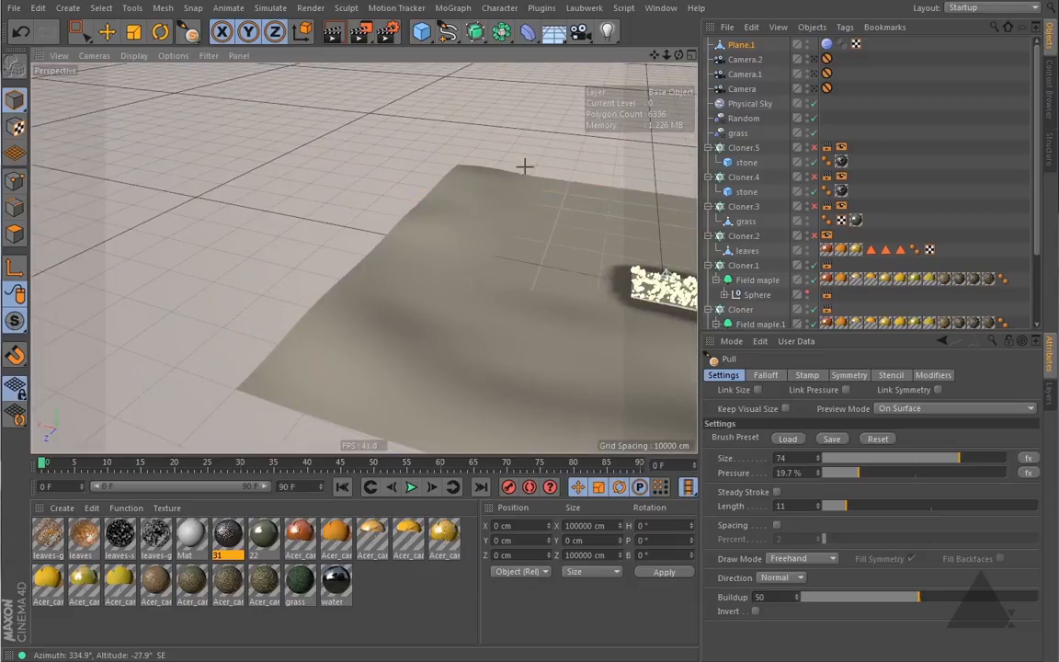
mouse_move(460, 184)
left_mouse_down("alt")
mouse_move(364, 256)
mouse_move(520, 199)
left_mouse_up("alt")
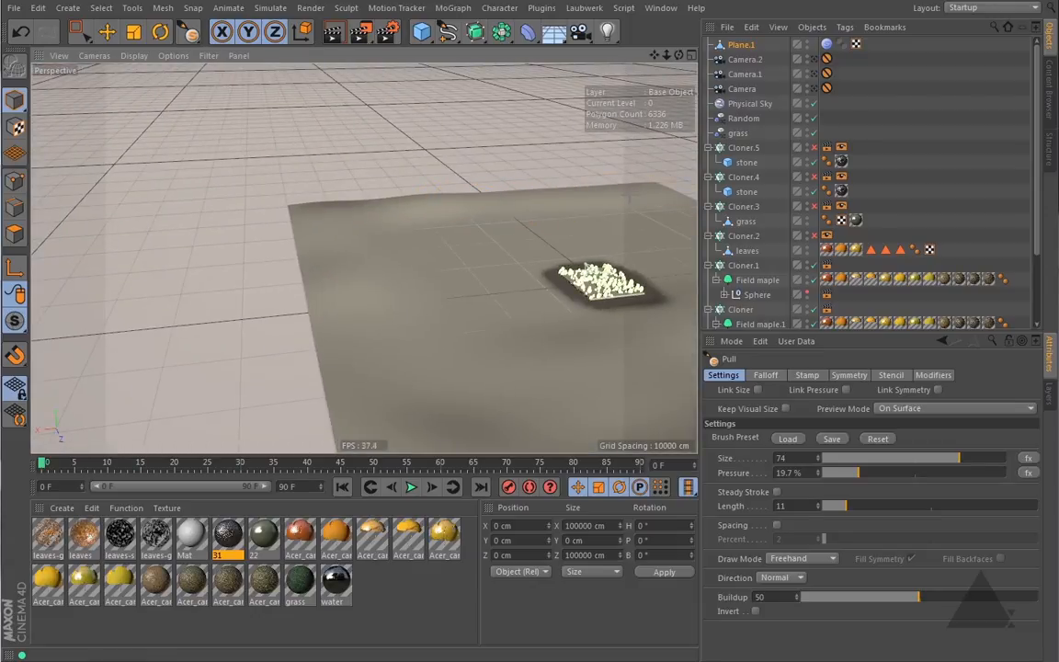
left_click_drag(630, 198, 689, 197, "alt")
middle_click_drag(535, 192, 331, 230, "alt")
mouse_move(325, 232)
left_mouse_down("alt")
mouse_move(386, 233)
mouse_move(299, 195)
left_mouse_up("alt")
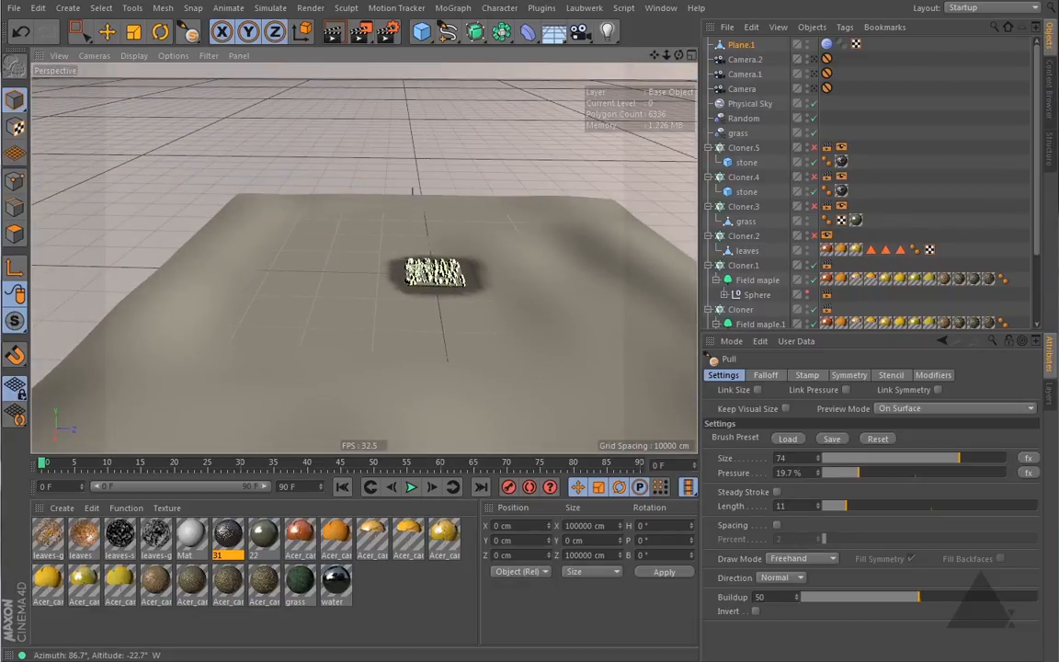
left_click_drag(261, 221, 291, 241, "alt")
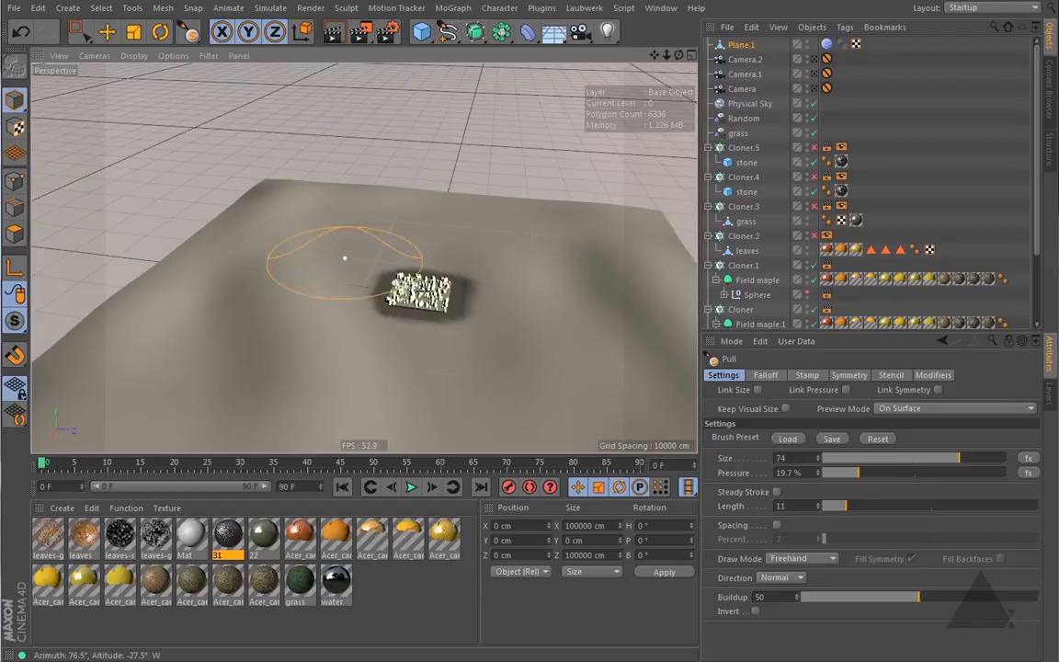
Reduce the Pull brush size to 52 and then 35, and sculpt narrower ridges around the forest
left_click_drag(931, 459, 918, 459)
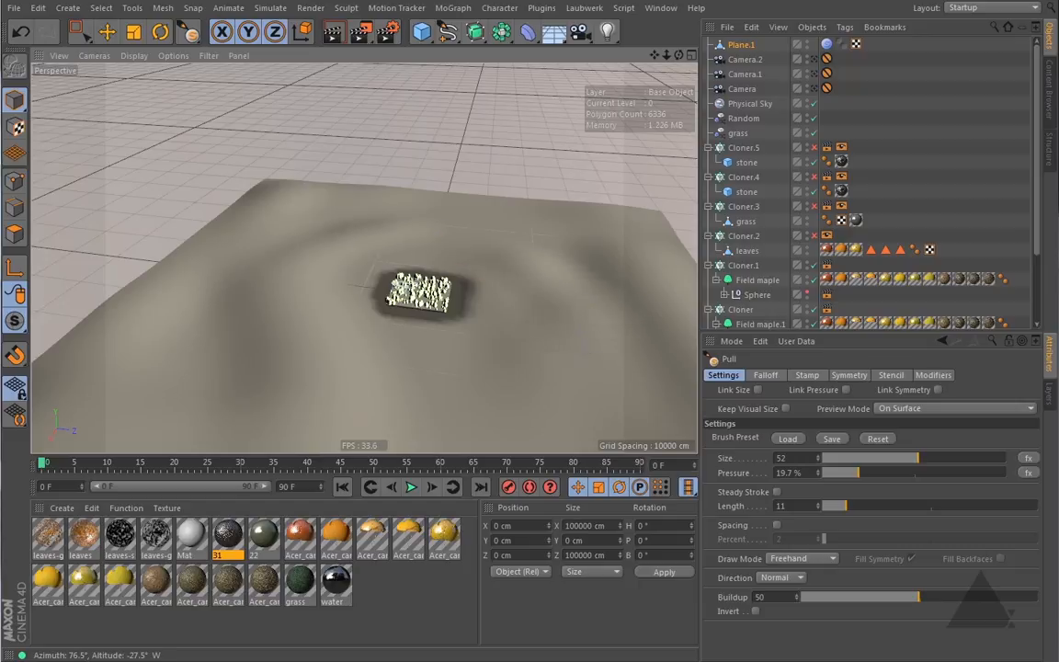
left_click(888, 458)
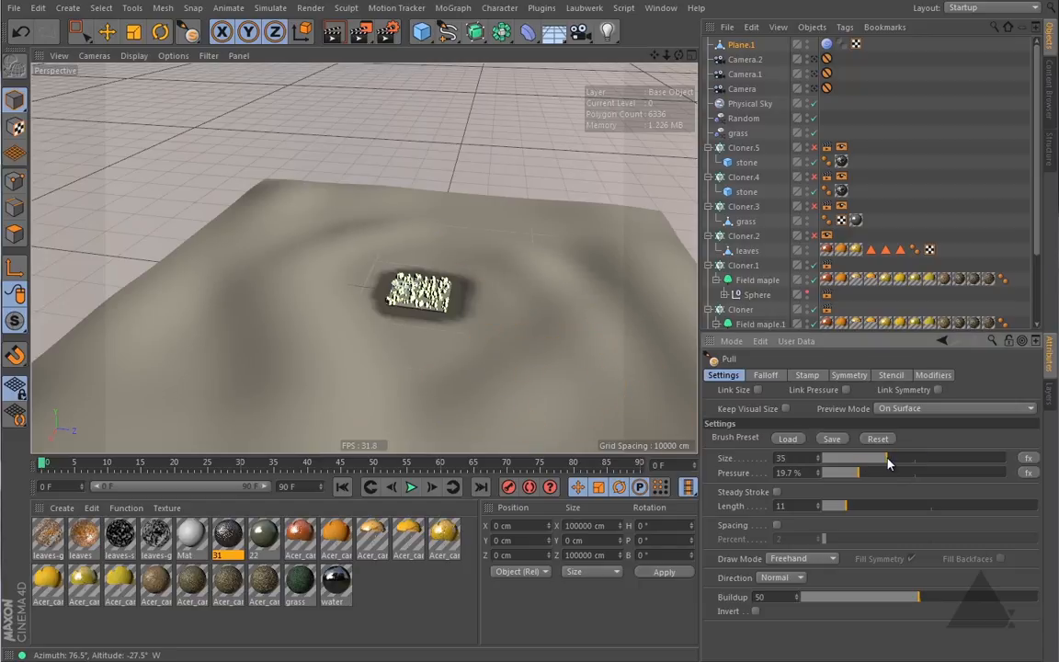
mouse_move(542, 219)
left_mouse_down()
mouse_move(609, 291)
mouse_move(603, 314)
left_mouse_up()
left_click_drag(516, 261, 550, 310)
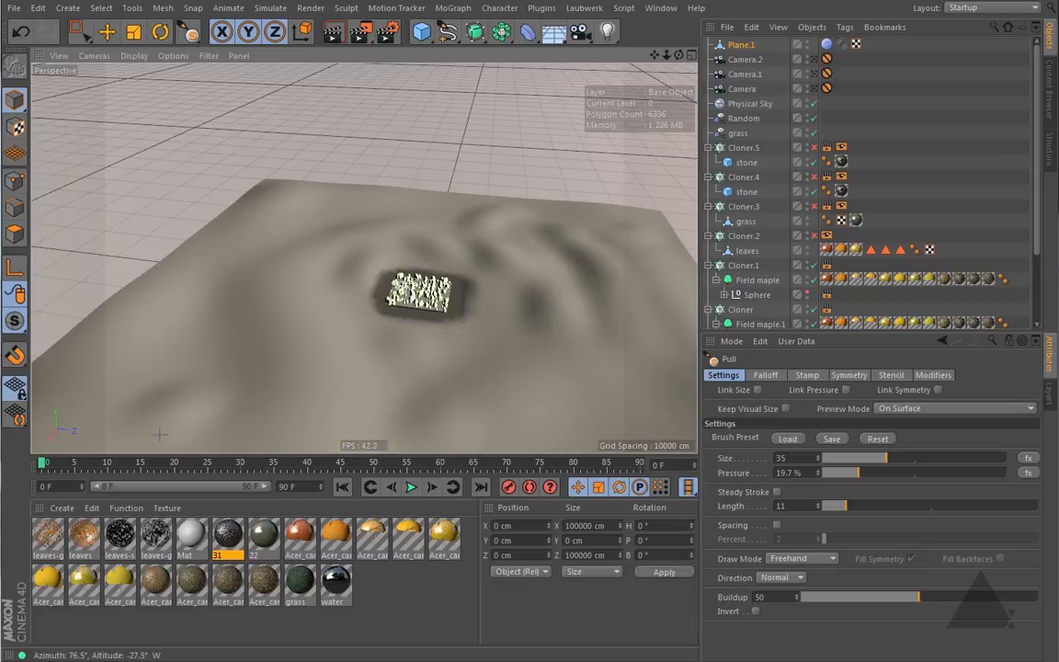
mouse_move(374, 335)
left_mouse_down("alt")
mouse_move(643, 317)
mouse_move(664, 340)
left_mouse_up("alt")
left_click_drag(364, 258, 492, 241, "alt")
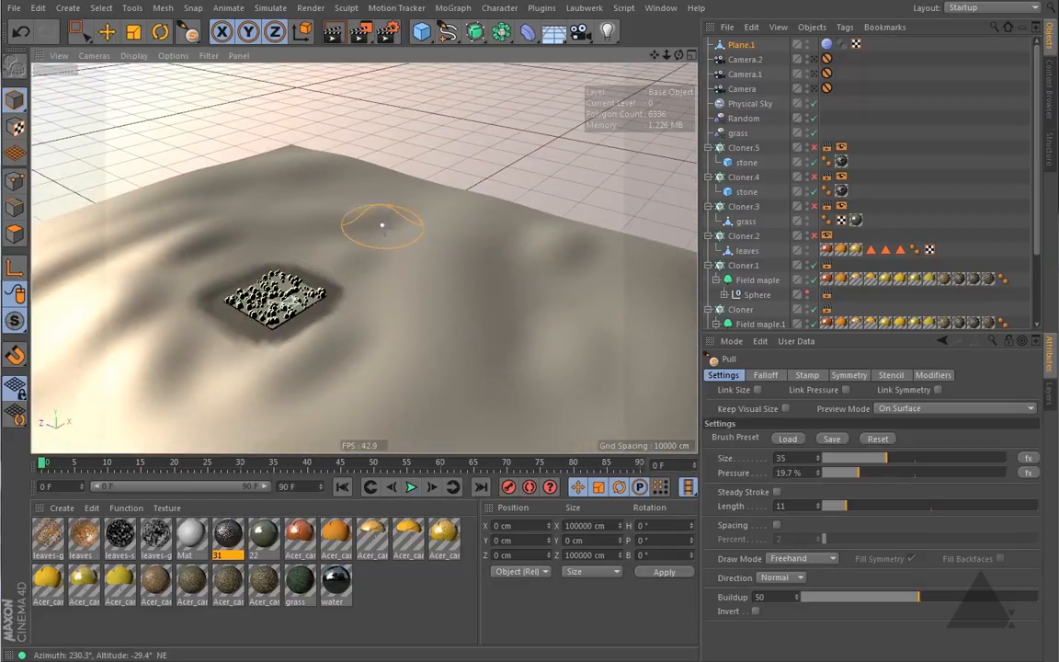
Sculpt small bumps near the plane's far corner at brush size 17 and larger ridges around the forest at size 29
left_click(861, 459)
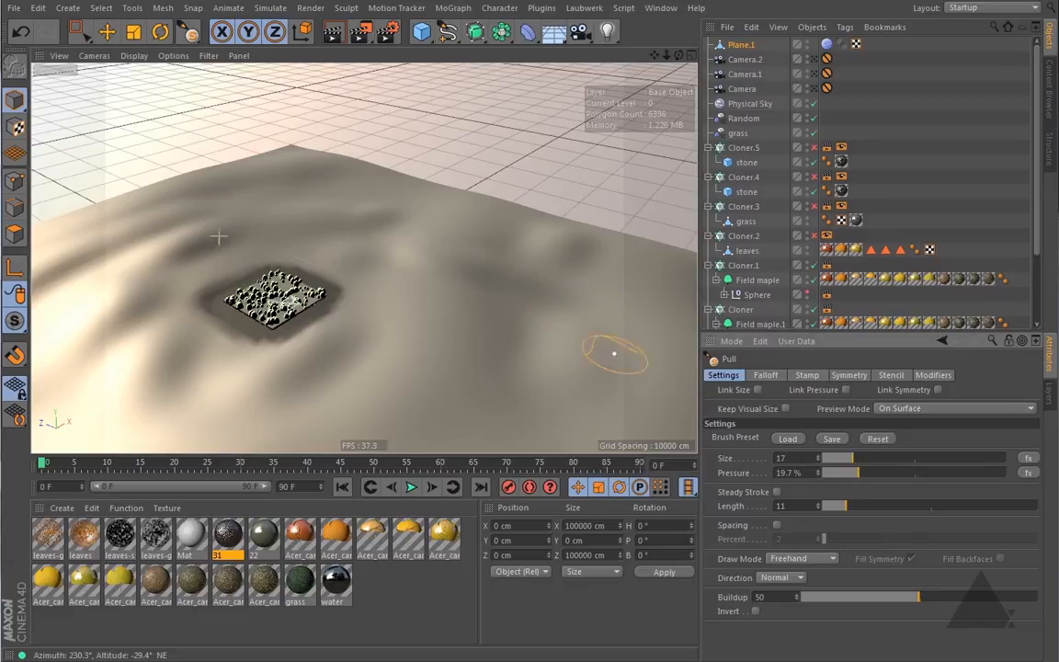
left_click_drag(308, 180, 363, 186)
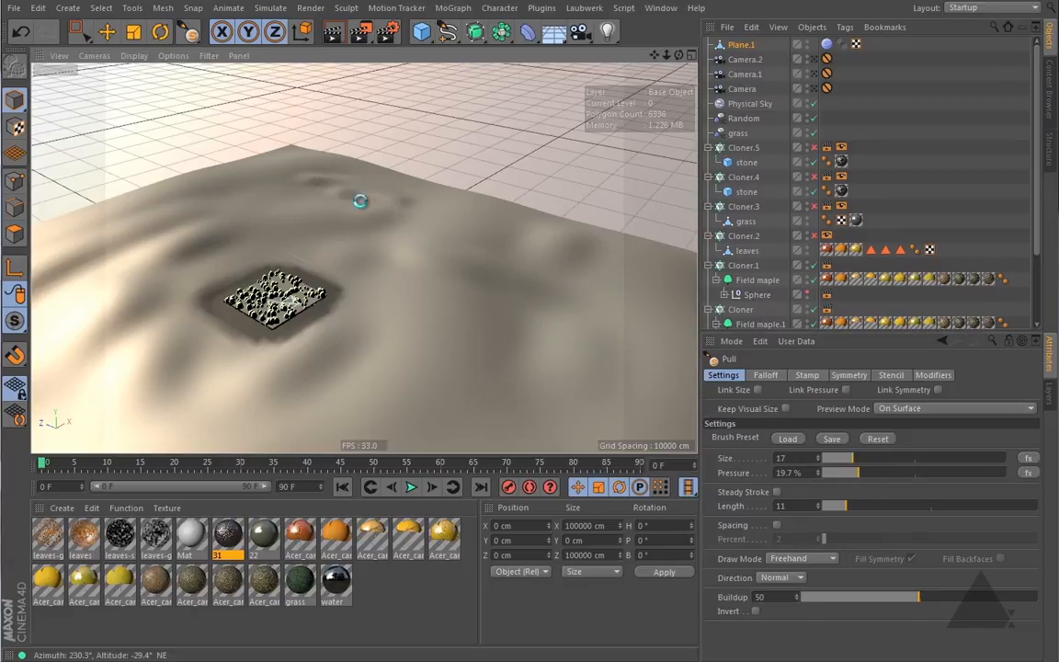
left_click_drag(845, 465, 875, 461)
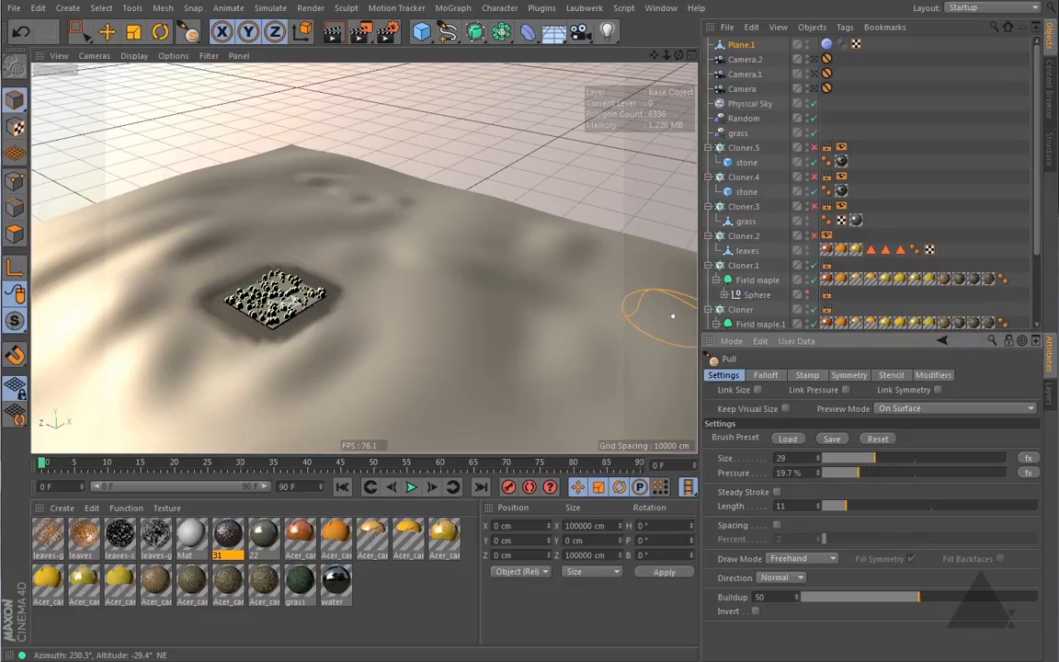
left_click_drag(640, 287, 653, 378)
left_click_drag(493, 279, 450, 361)
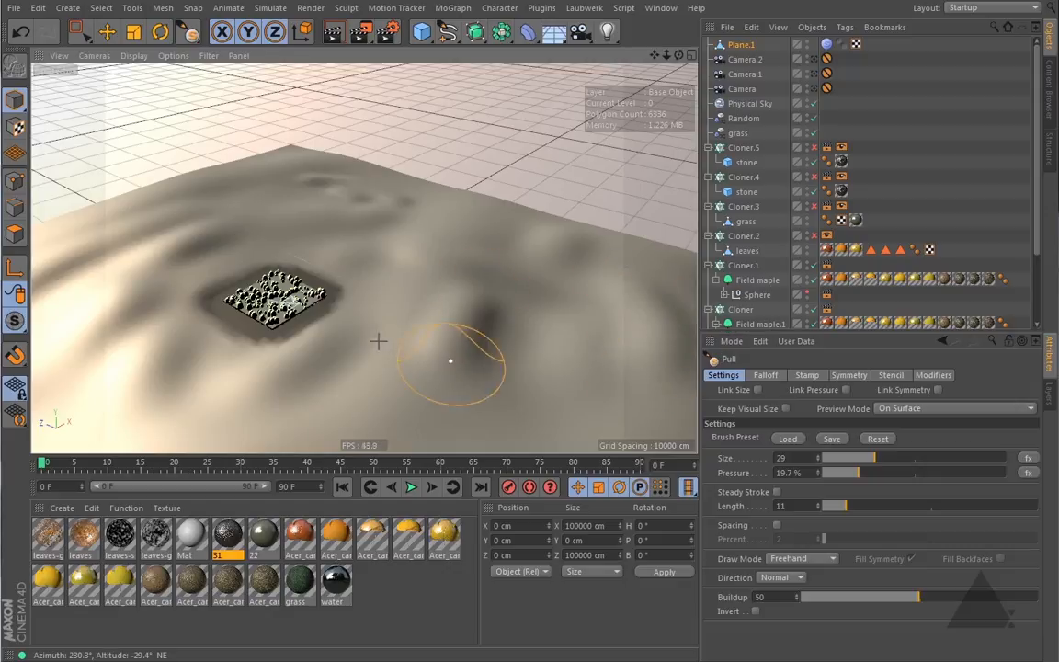
left_click_drag(377, 342, 364, 258, "alt")
mouse_move(181, 250)
left_mouse_down()
mouse_move(180, 179)
mouse_move(311, 154)
left_mouse_up()
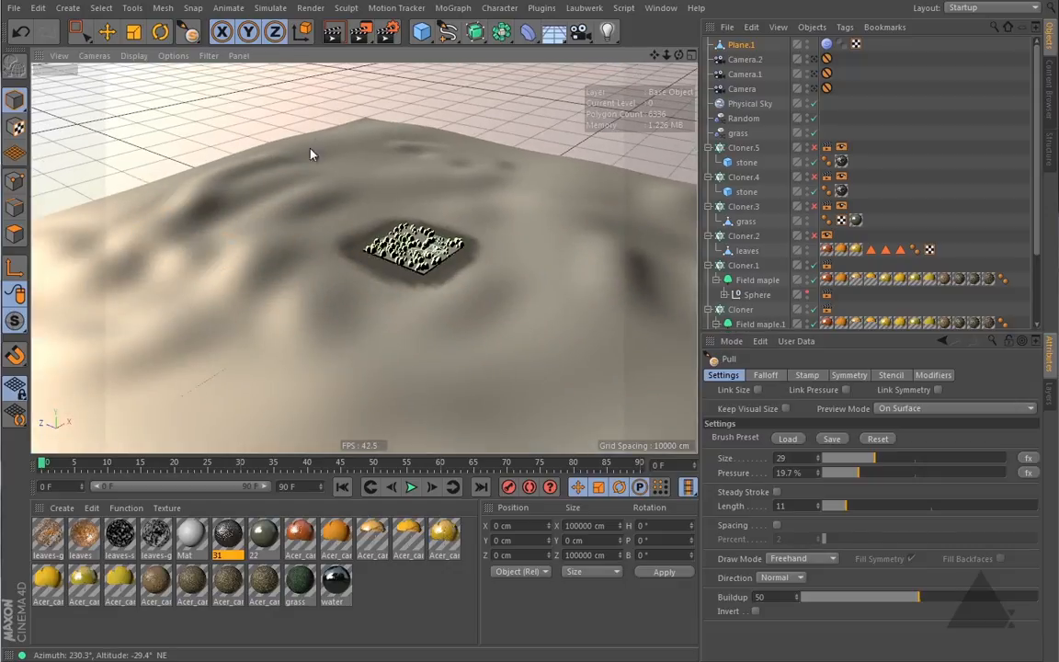
Raise steeper hills on the terrain beyond the masked forest area with the Pull brush at size 29
left_click_drag(425, 205, 349, 226, "alt")
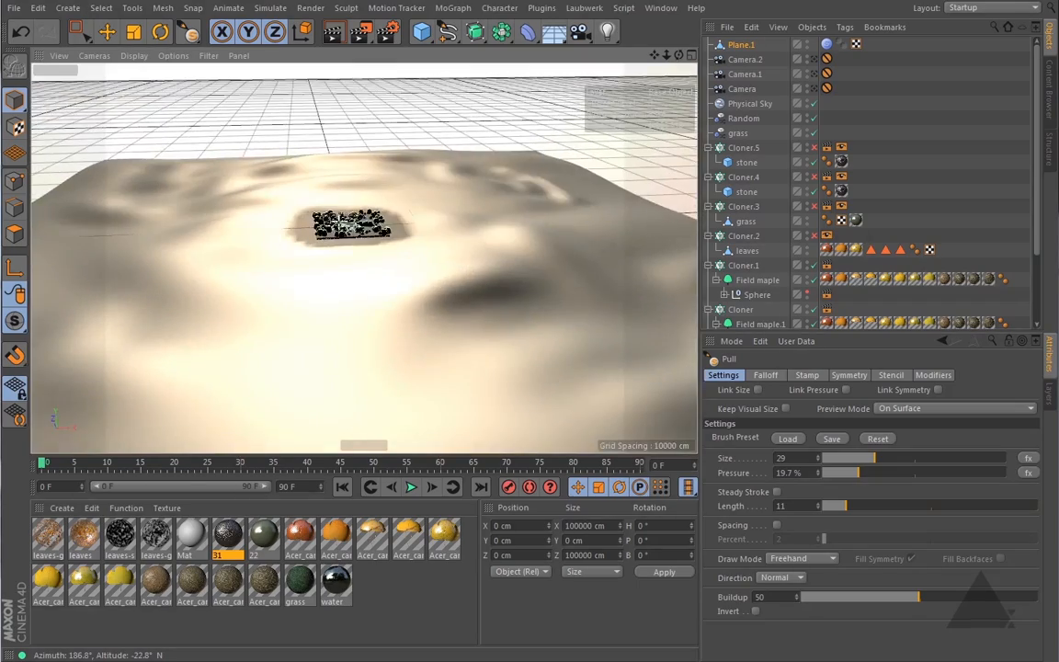
right_click_drag(348, 226, 515, 226, "alt")
mouse_move(348, 226)
left_mouse_down("alt")
mouse_move(389, 219)
mouse_move(377, 208)
mouse_move(402, 331)
mouse_move(678, 325)
mouse_move(403, 332)
left_mouse_up("alt")
left_click_drag(651, 453, 561, 377, "alt")
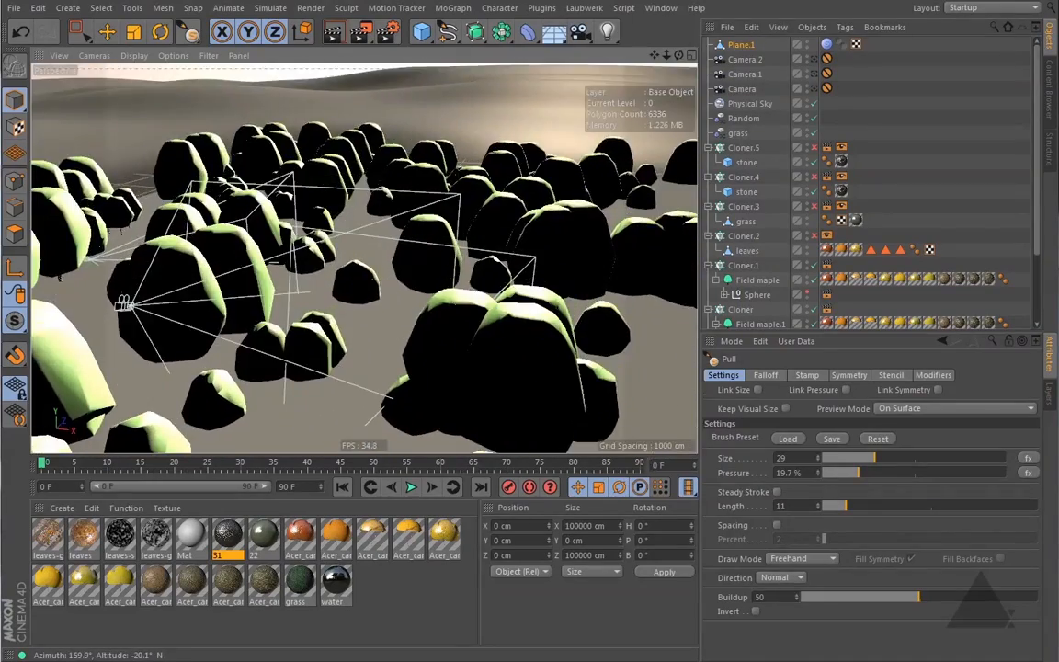
right_click_drag(561, 377, 384, 219, "alt")
left_click_drag(364, 257, 479, 295, "alt")
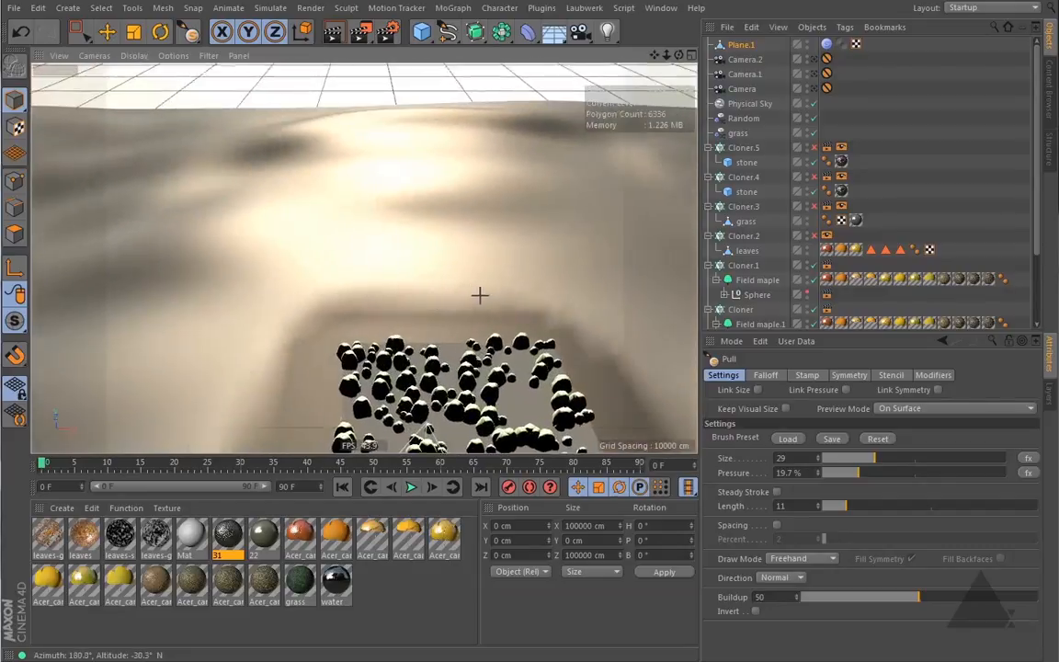
mouse_move(335, 202)
left_mouse_down()
mouse_move(414, 191)
mouse_move(396, 203)
left_mouse_up()
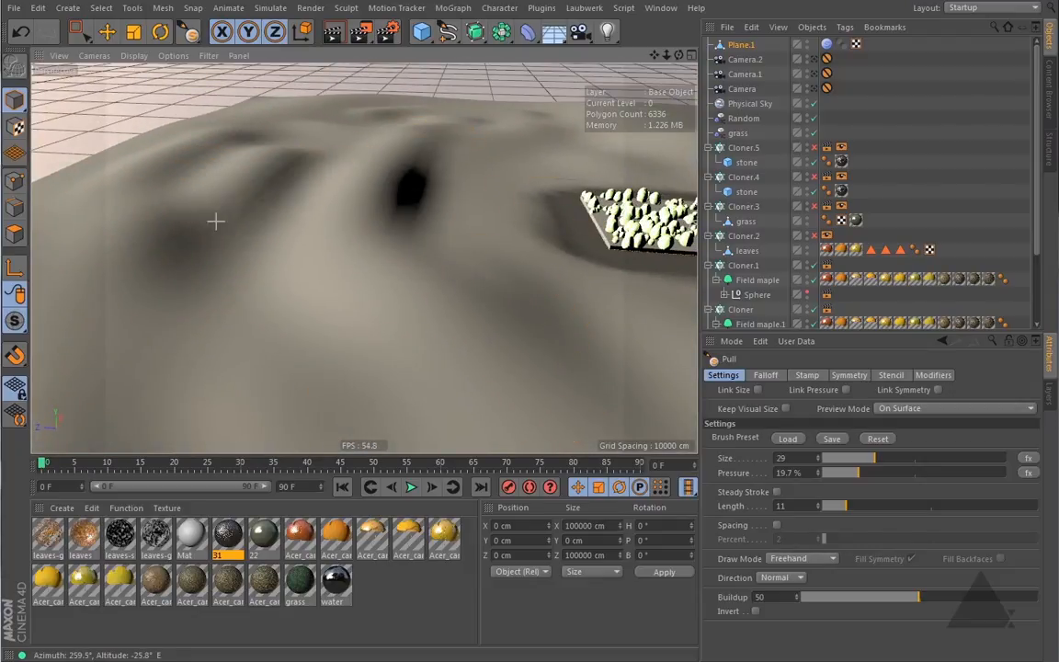
Sculpt additional hills beside and behind the masked forest area with the Pull brush at size 29
left_click_drag(182, 278, 299, 288)
mouse_move(509, 235)
left_mouse_down()
mouse_move(504, 286)
mouse_move(383, 208)
mouse_move(314, 194)
left_mouse_up()
left_click_drag(364, 259, 4, 235, "alt")
left_click_drag(276, 230, 241, 207, "alt")
scroll(285, 218, "up", 5)
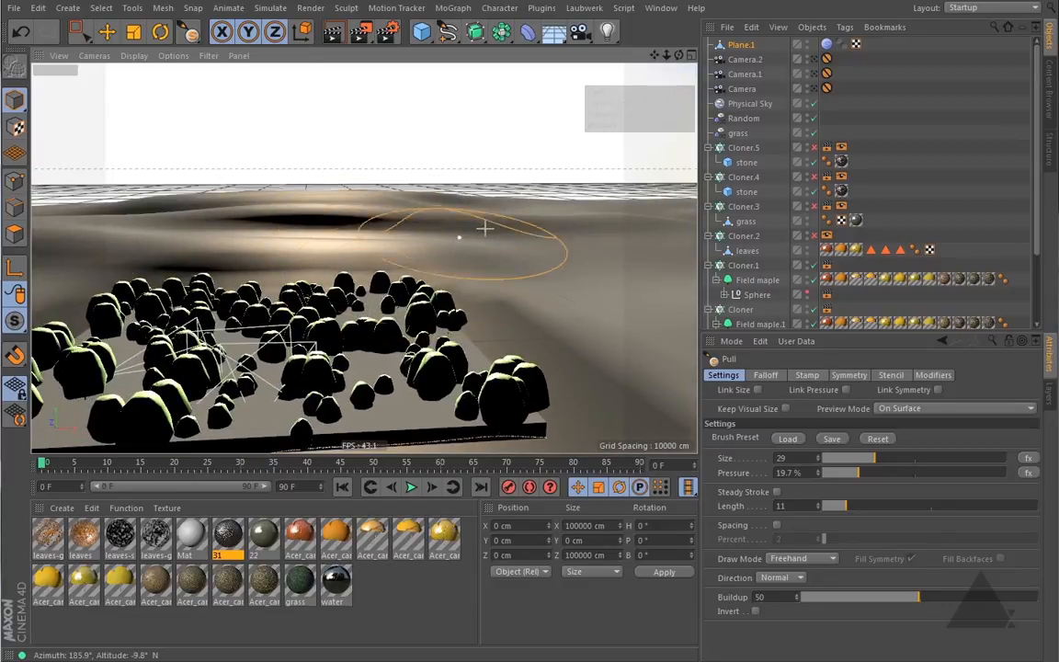
left_click_drag(485, 227, 528, 262, "alt")
mouse_move(440, 151)
left_mouse_down()
mouse_move(571, 149)
mouse_move(591, 166)
left_mouse_up()
mouse_move(374, 181)
left_mouse_down("alt")
mouse_move(219, 187)
mouse_move(371, 177)
mouse_move(326, 170)
mouse_move(371, 201)
mouse_move(365, 259)
left_mouse_up("alt")
middle_click_drag(363, 259, 352, 264, "alt")
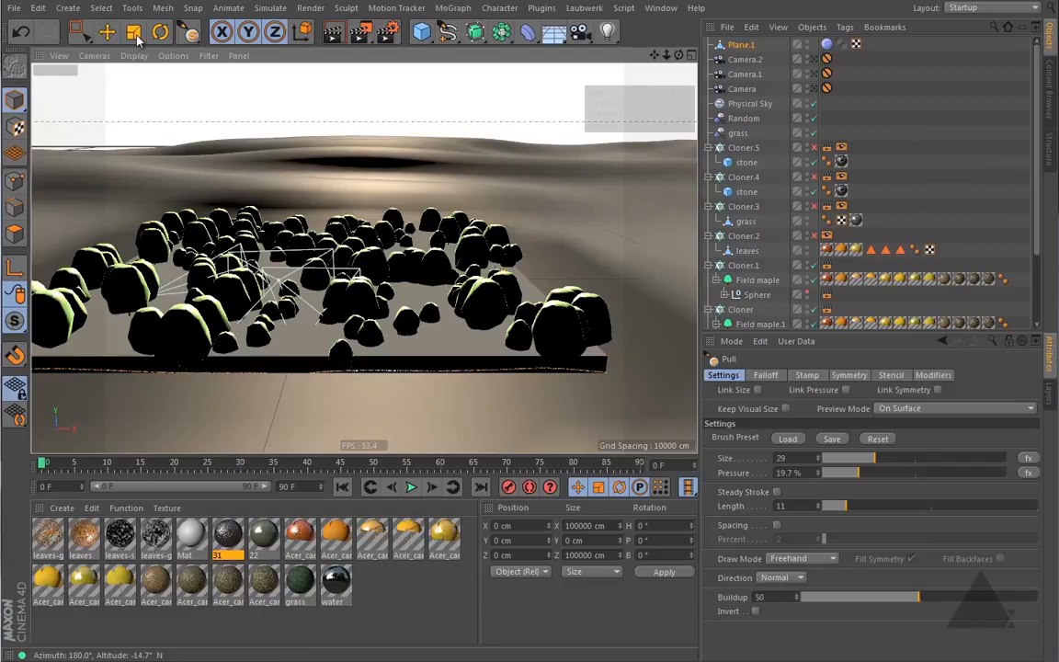
left_click(106, 32)
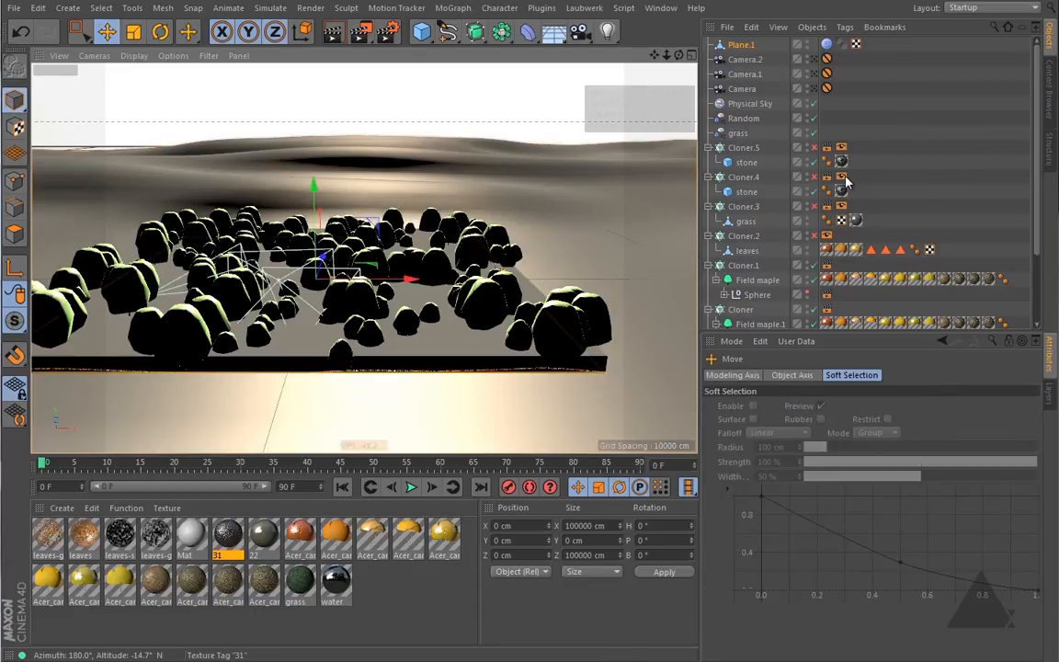
Copy the terrain's grass, leaves-general-shadow and leaves-general texture tags onto Plane.1
scroll(882, 189, "down", 3)
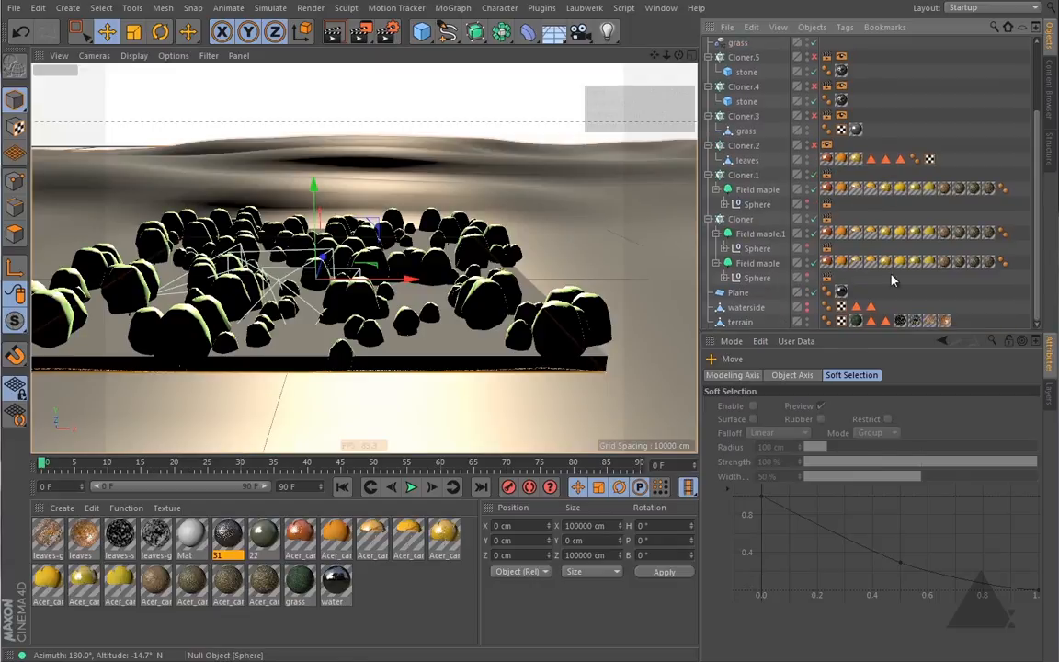
left_click(857, 322)
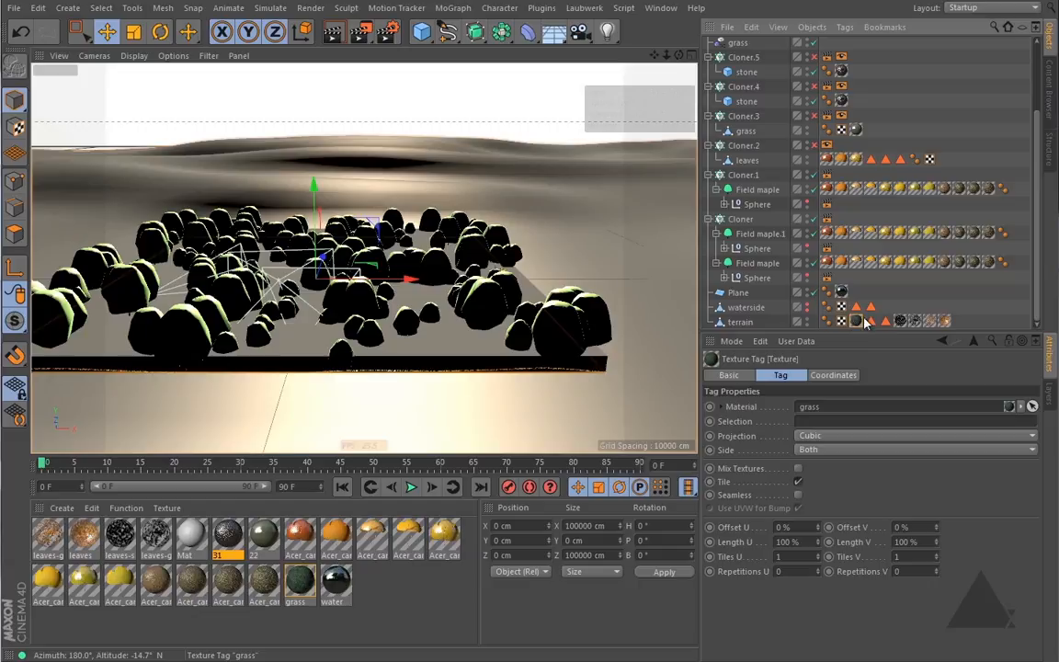
left_click(930, 323, "ctrl")
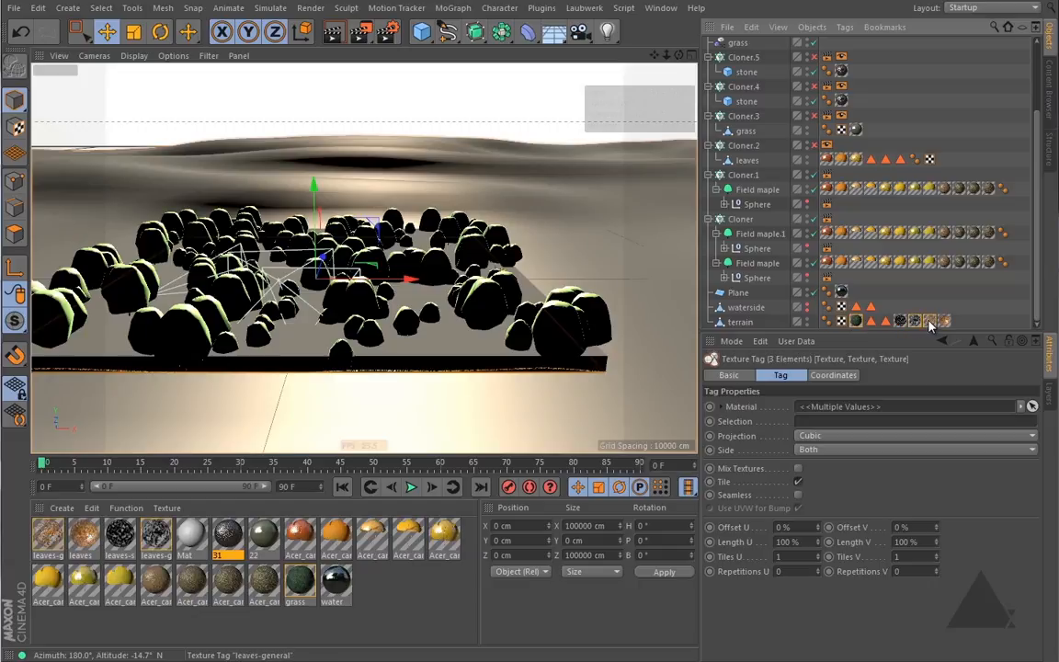
scroll(898, 51, "up", 3)
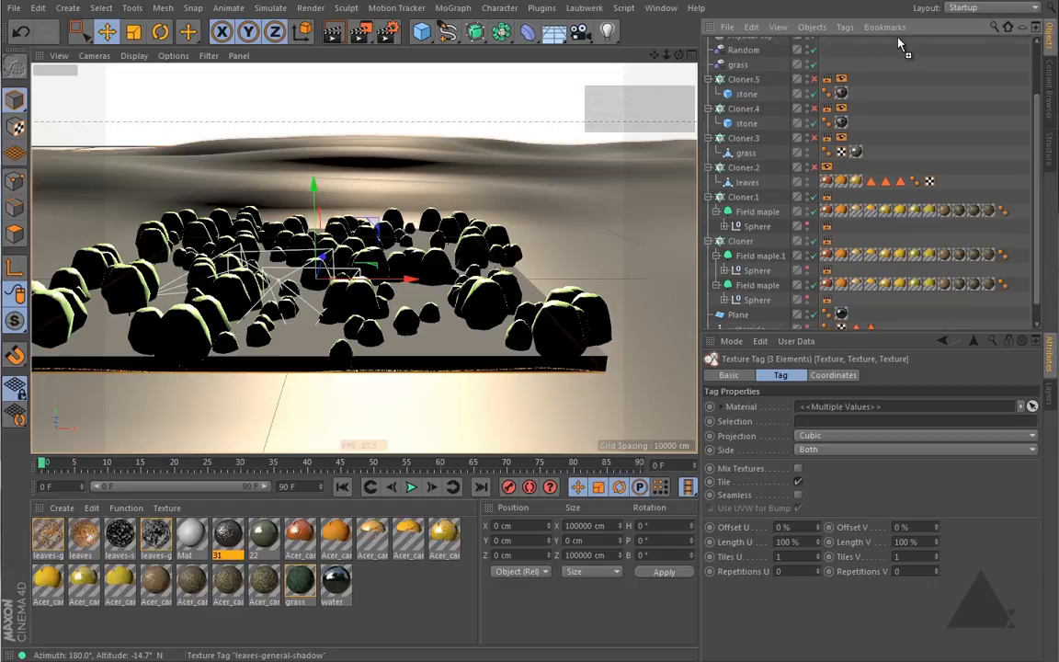
left_click_drag(898, 52, 898, 51)
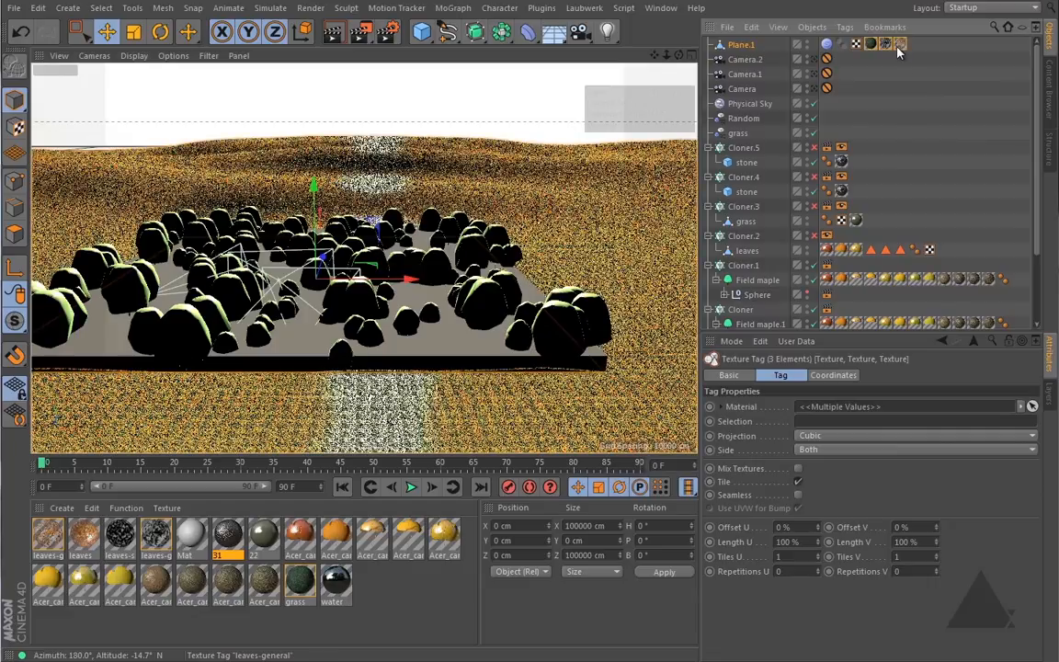
left_click(907, 99)
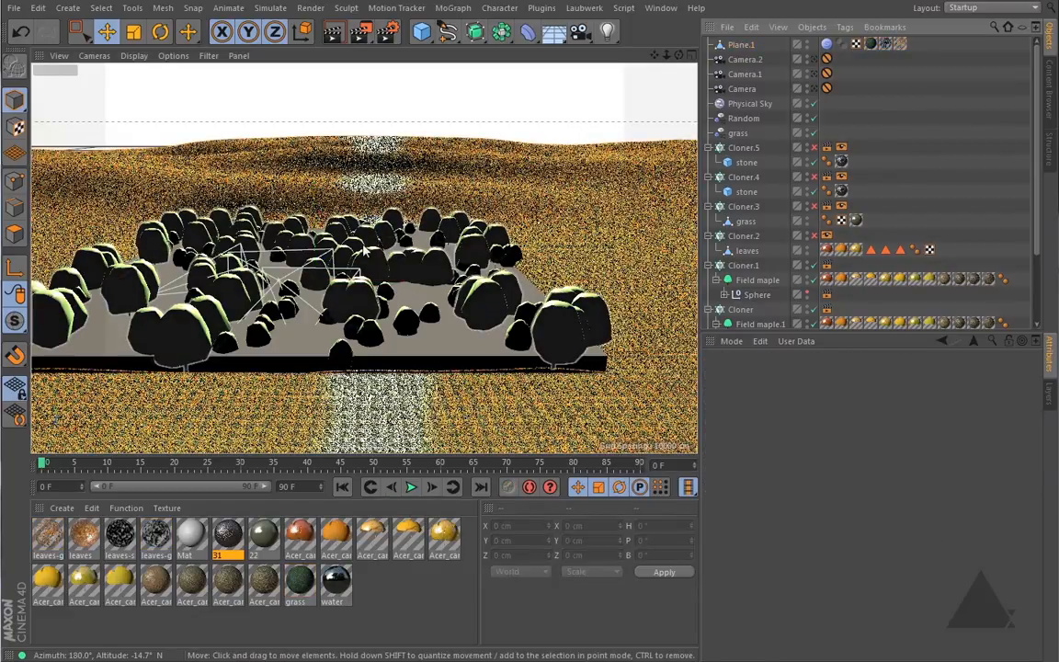
Copy the Field maple.1 tree from the Cloner and paste it into a new empty project
scroll(794, 236, "down", 3)
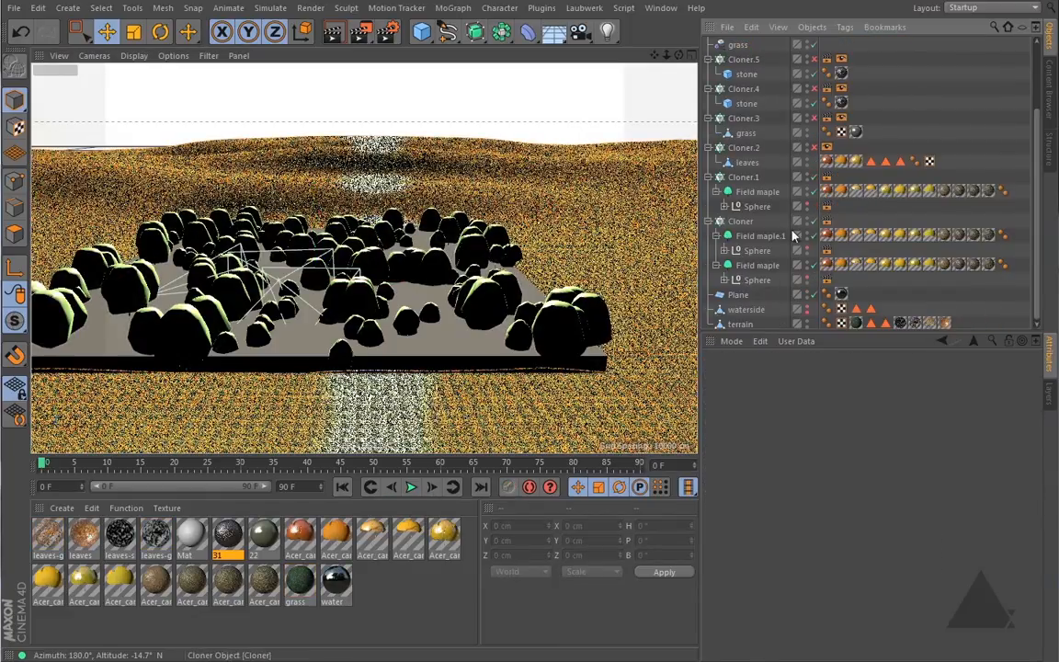
left_click(739, 181)
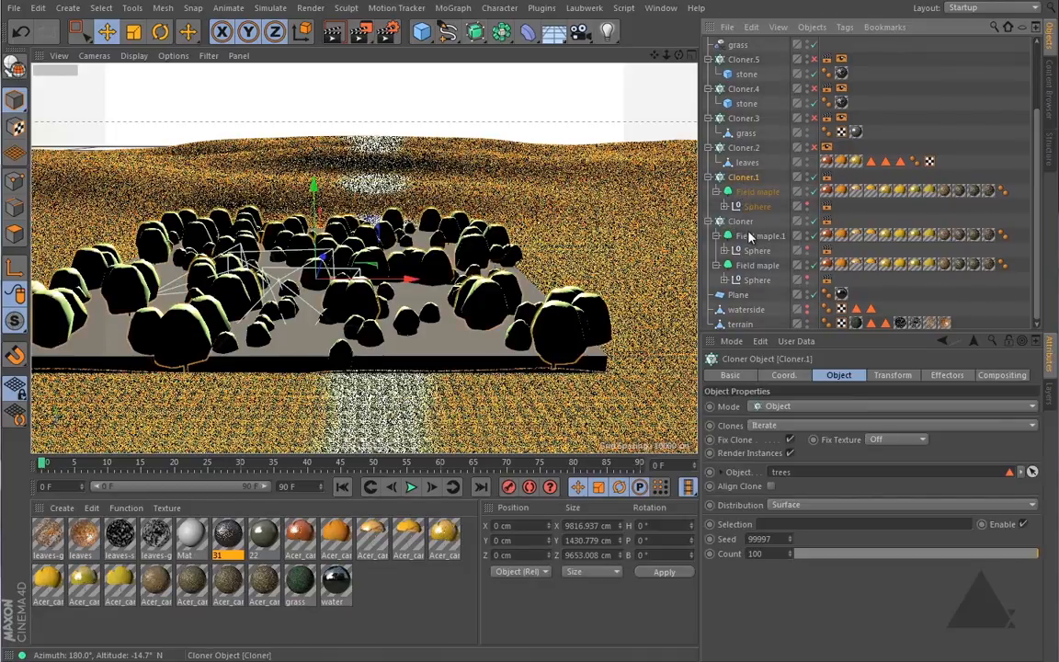
left_click(752, 237)
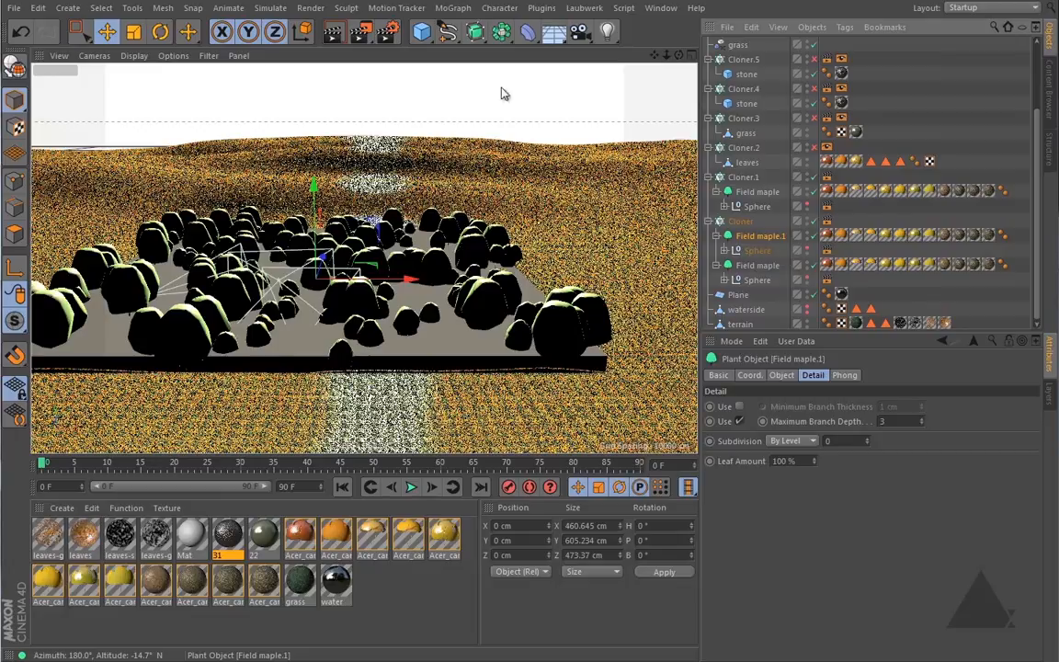
left_click(17, 10)
left_click(30, 29)
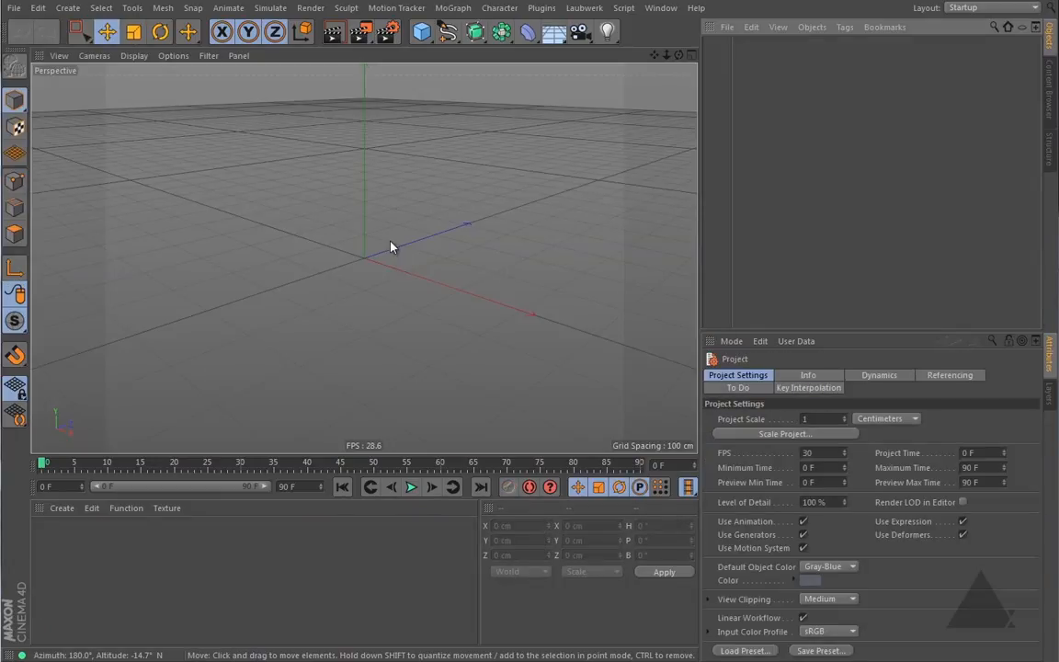
key("ctrl+v")
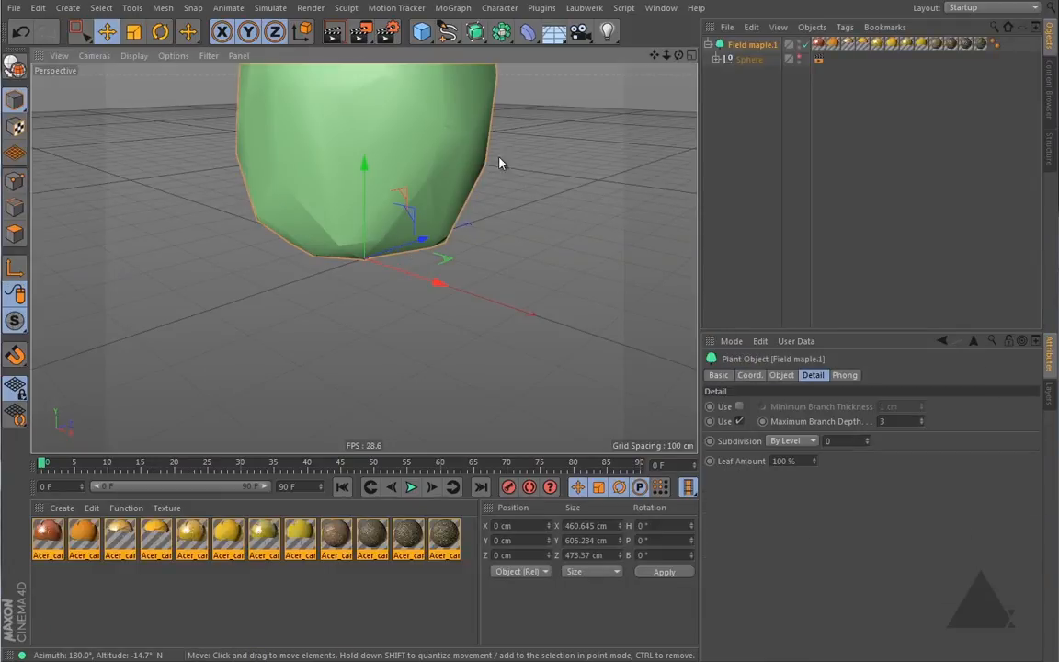
Delete the Sphere null nested under the Field maple.1 tree
left_click(749, 60)
left_click(719, 59)
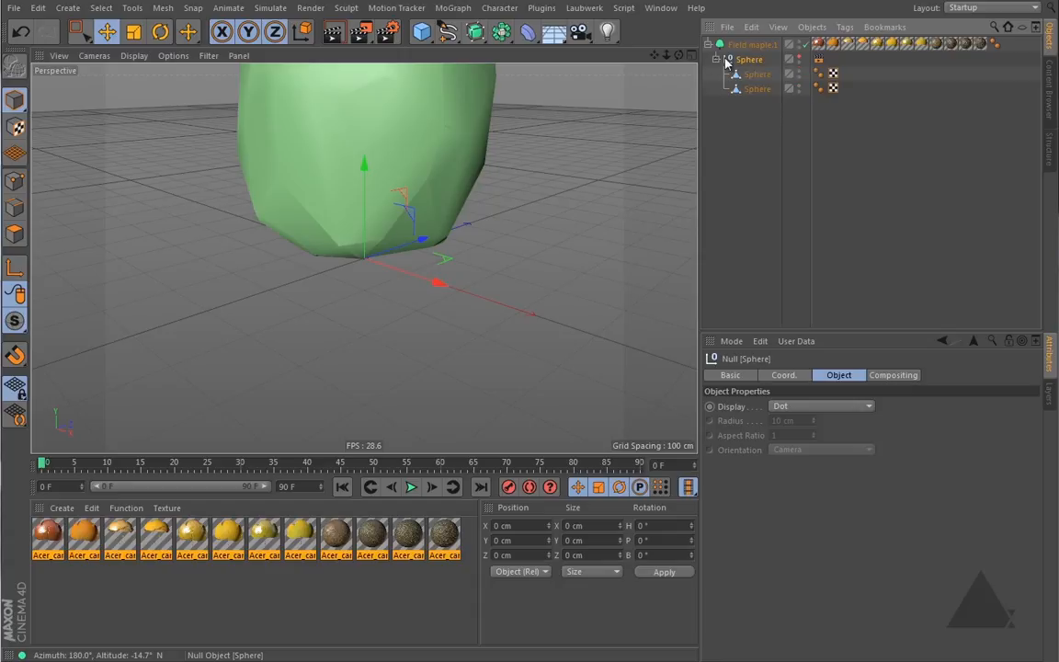
key("Delete")
Set the Field maple.1 tree's Editor Mode to Render Geometry
left_click(752, 46)
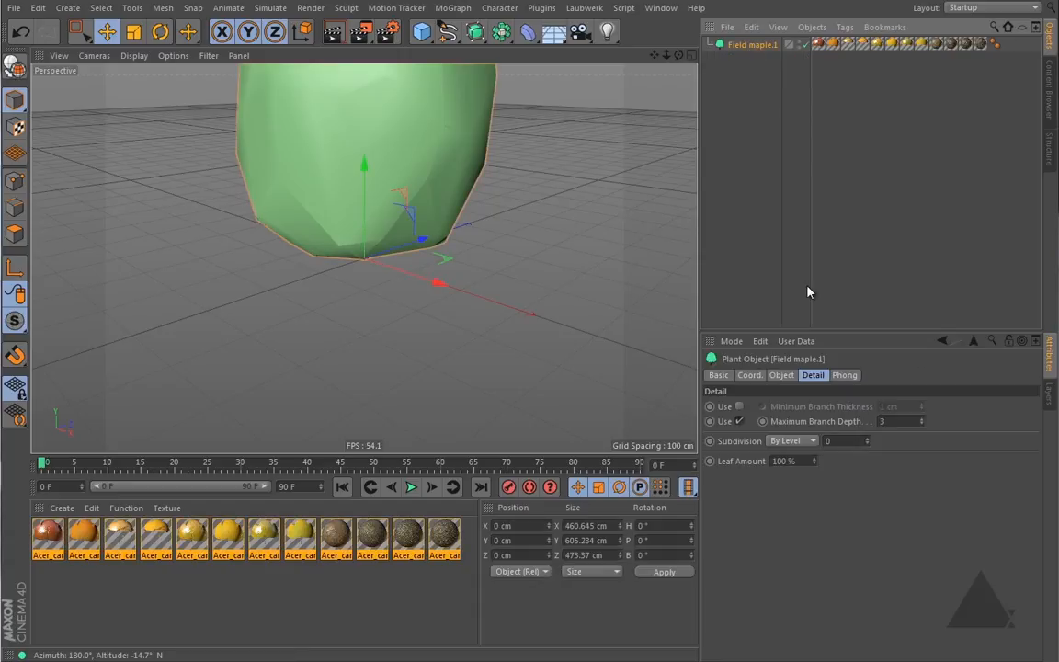
left_click(781, 375)
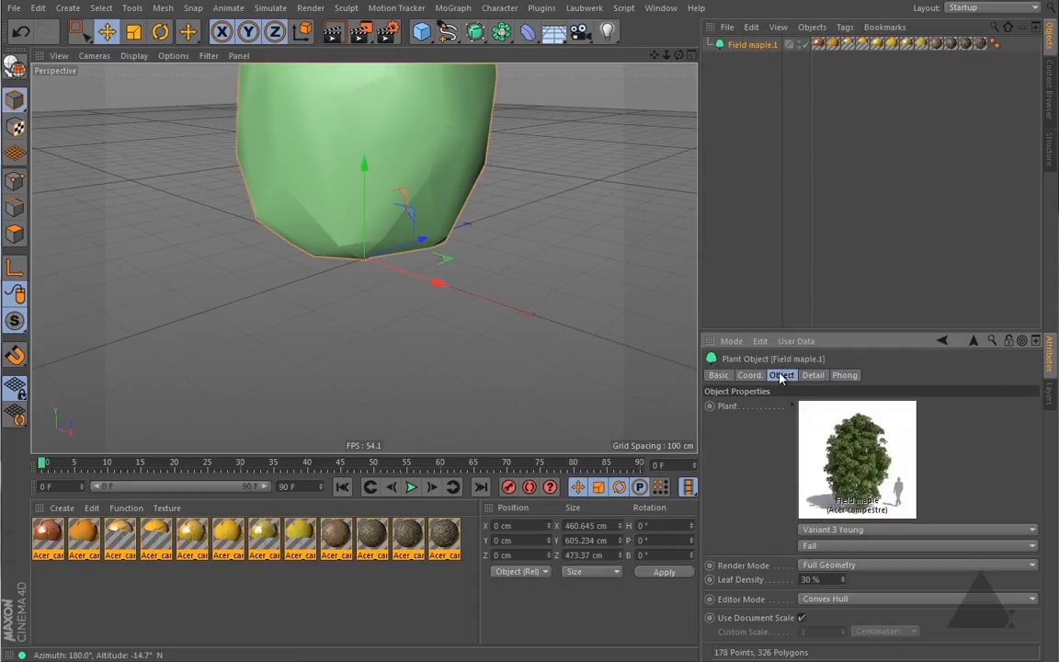
left_click(827, 599)
left_click(831, 642)
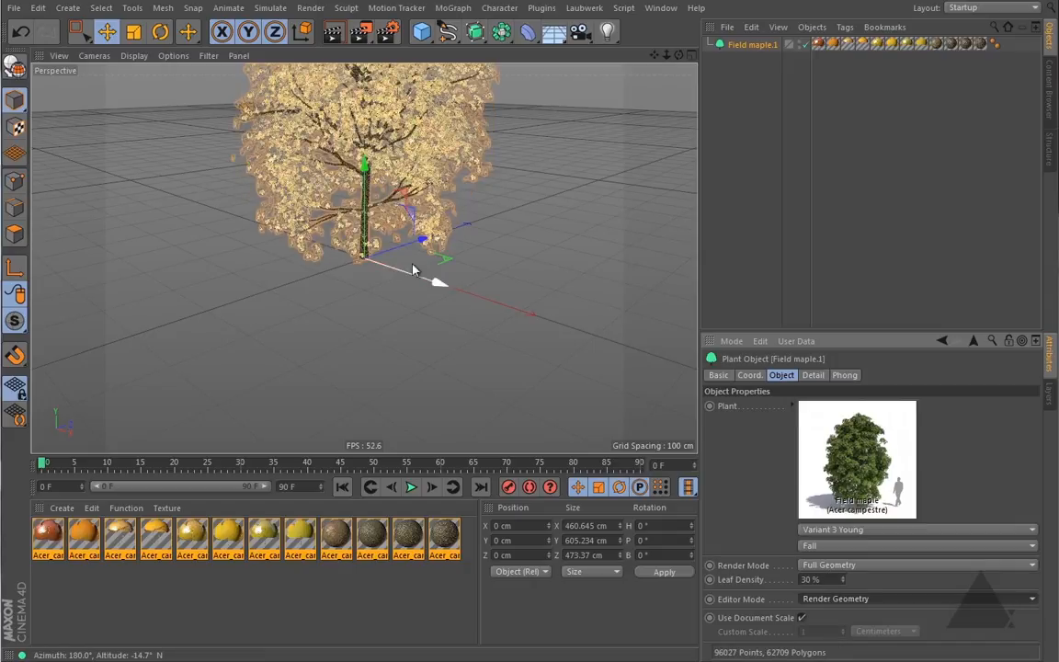
middle_click_drag(364, 259, 400, 308, "alt")
left_click_drag(400, 309, 376, 277, "alt")
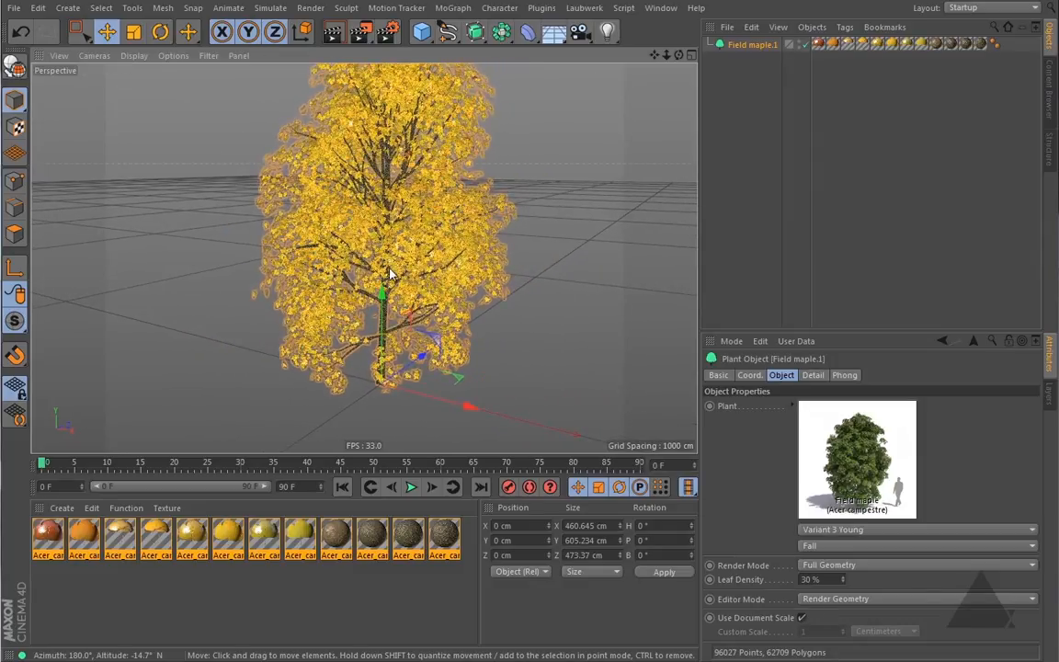
Check the tree's point and polygon information and examine its branches and leaves up close and as a whole
key("ctrl+i")
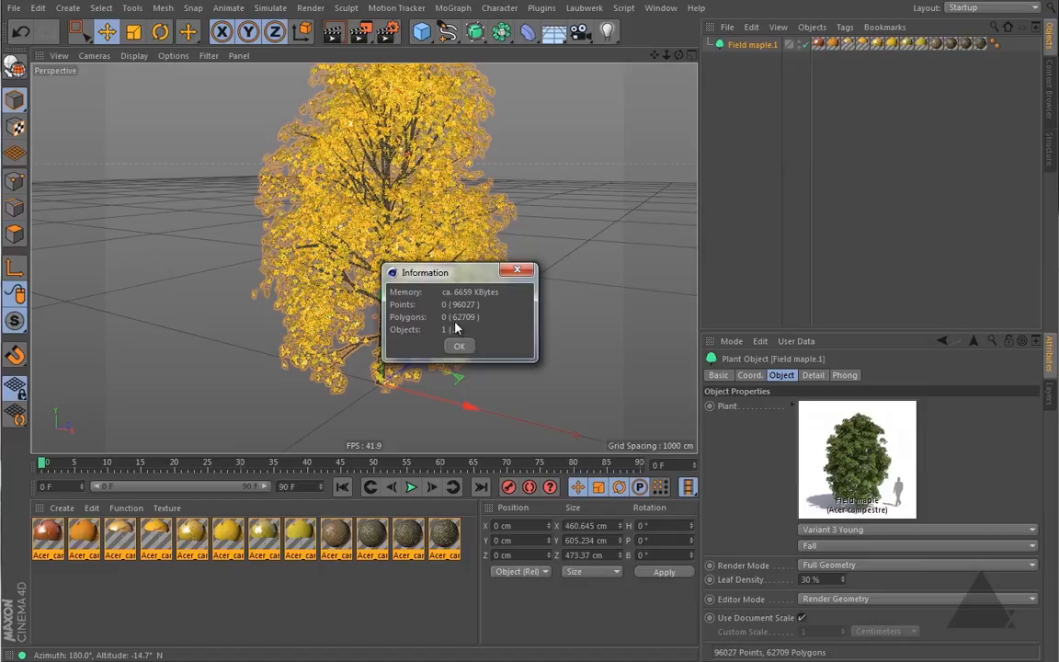
left_click(517, 272)
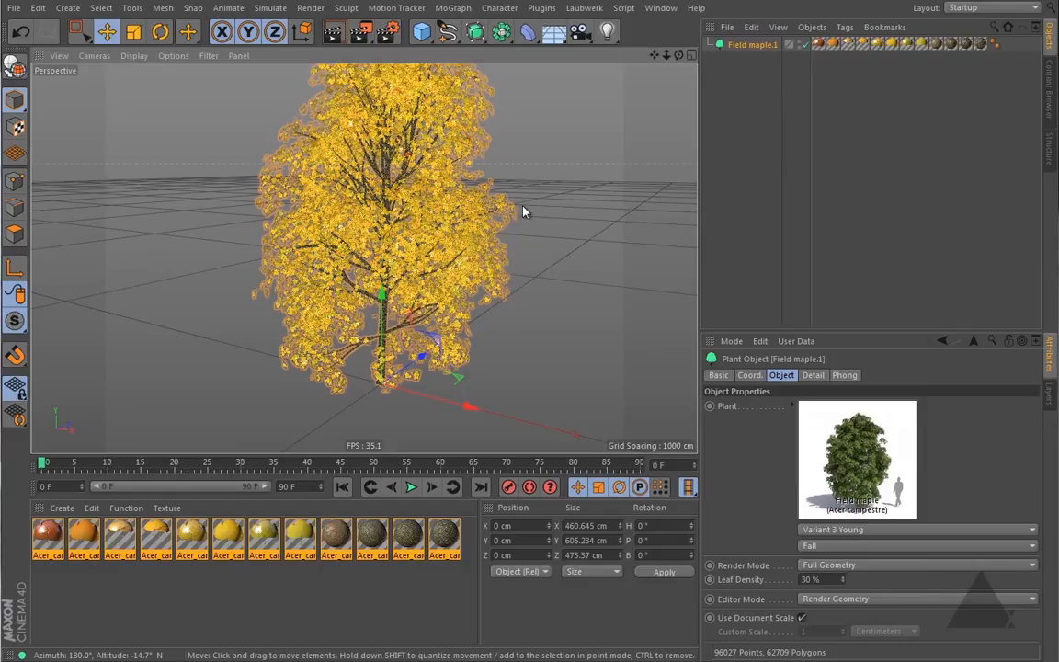
right_click_drag(402, 239, 399, 201, "alt")
mouse_move(399, 201)
left_mouse_down("alt")
mouse_move(345, 210)
mouse_move(329, 347)
mouse_move(381, 173)
mouse_move(380, 206)
left_mouse_up("alt")
right_click_drag(380, 207, 436, 170, "alt")
left_click_drag(417, 289, 437, 206, "alt")
right_click_drag(407, 189, 329, 233, "alt")
left_click_drag(390, 204, 399, 254, "alt")
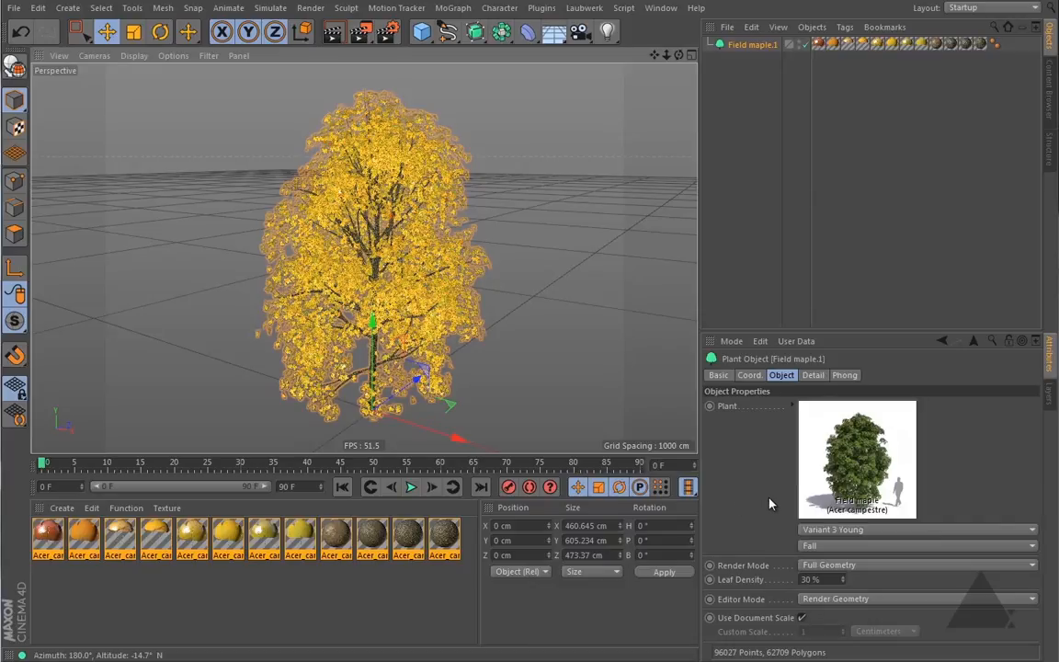
Set the tree's Maximum Branch Depth to 1 and check its polygon count in the object information
double_click(810, 579)
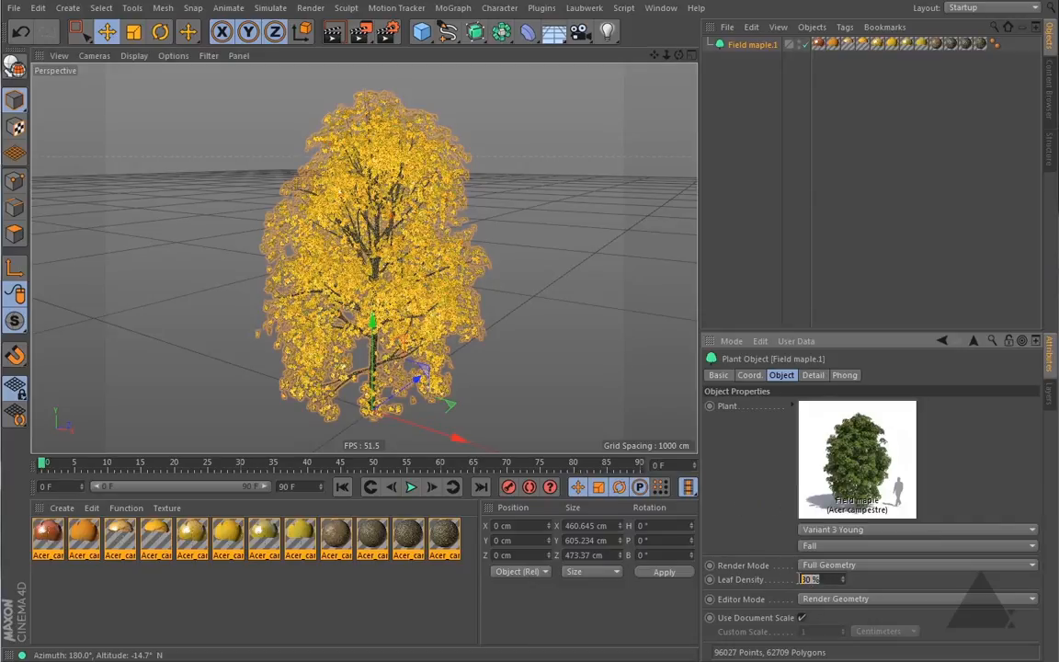
left_click(809, 375)
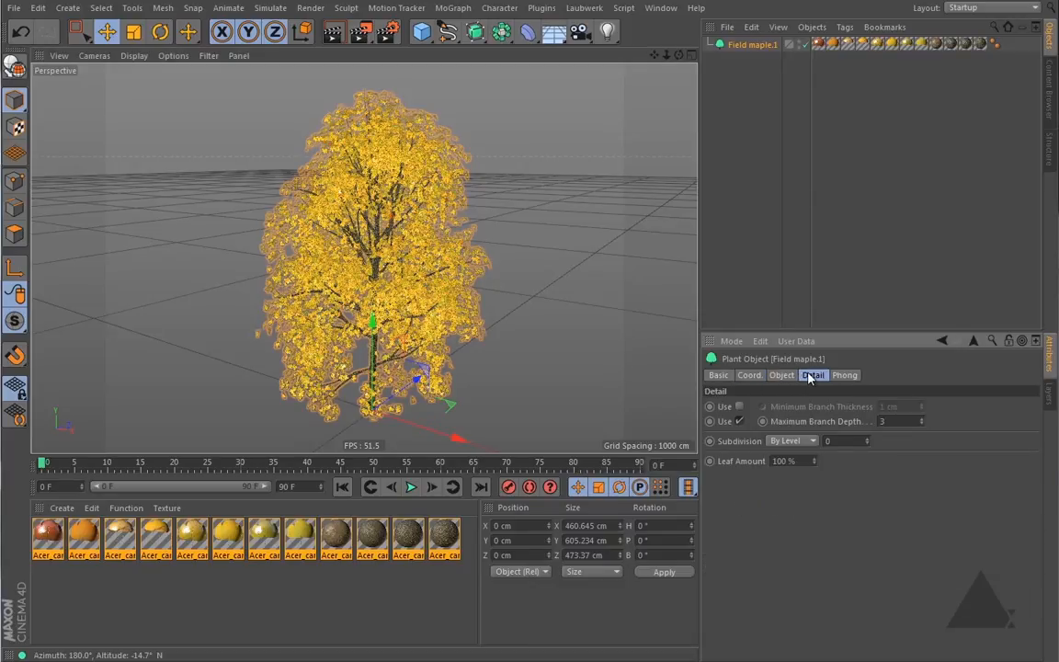
left_click(921, 424)
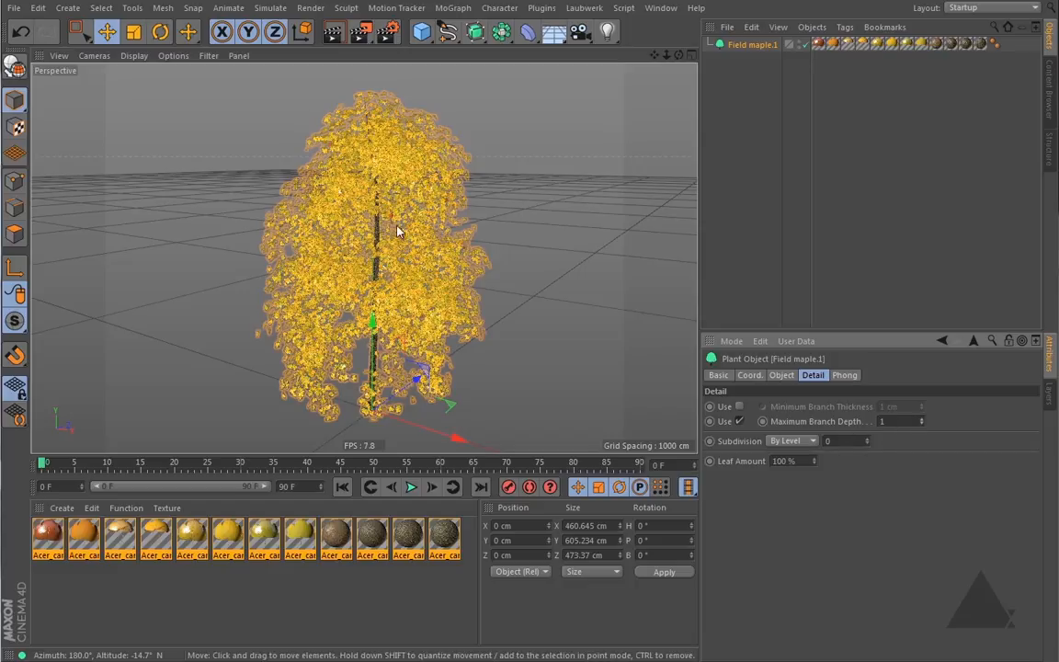
left_click(922, 425)
key("ctrl+i")
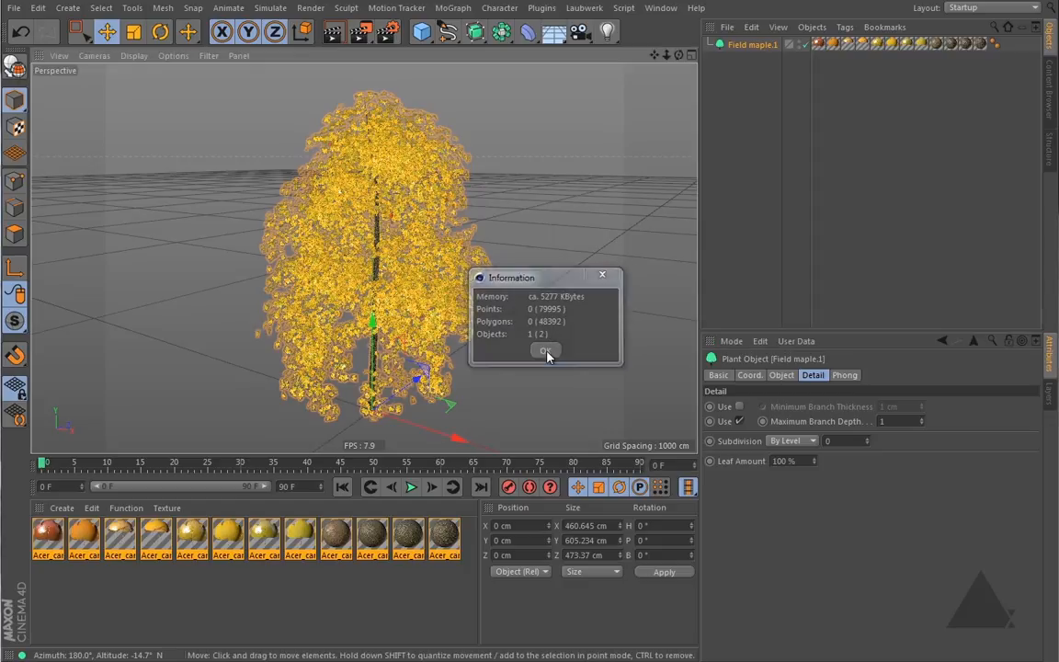
left_click(545, 352)
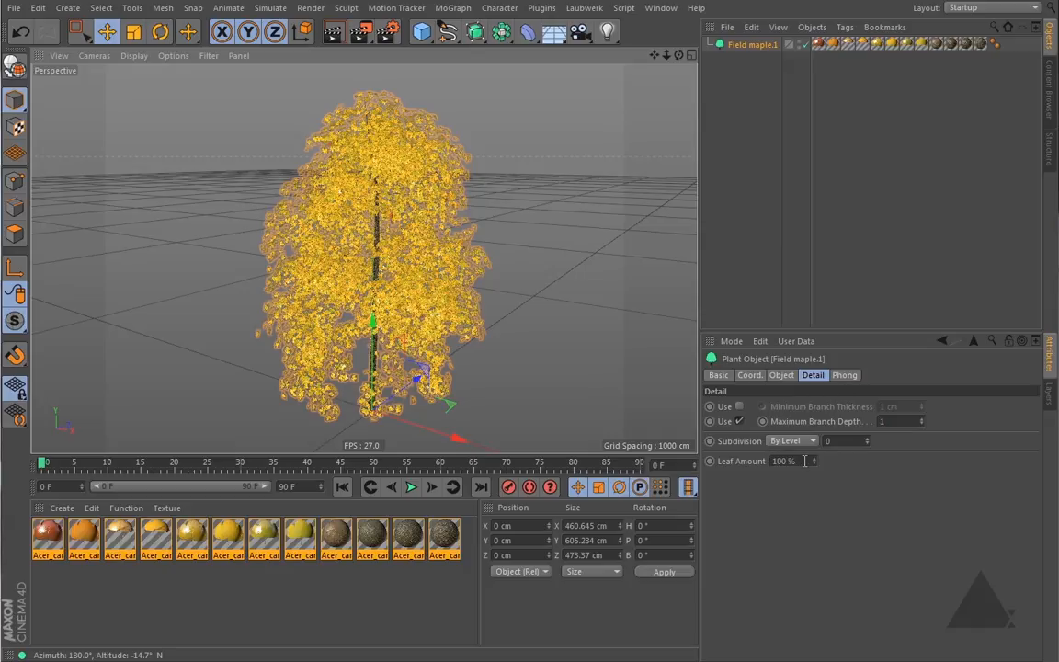
Set the tree's Leaf Amount to 20% and its Leaf Density to 4%
left_click_drag(804, 461, 759, 465)
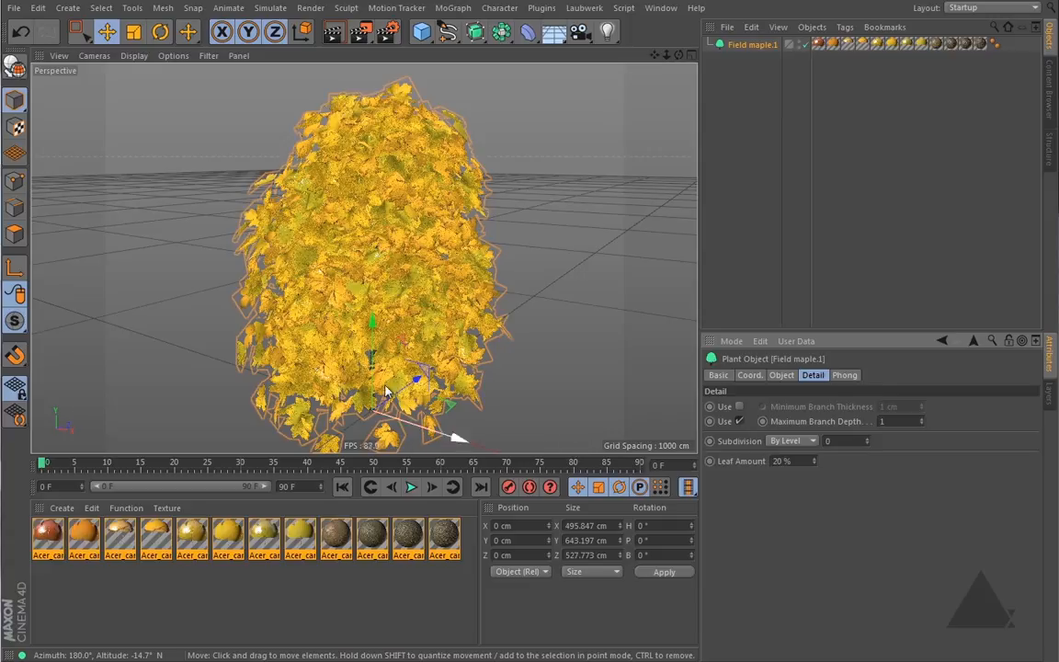
left_click_drag(361, 202, 432, 267, "alt")
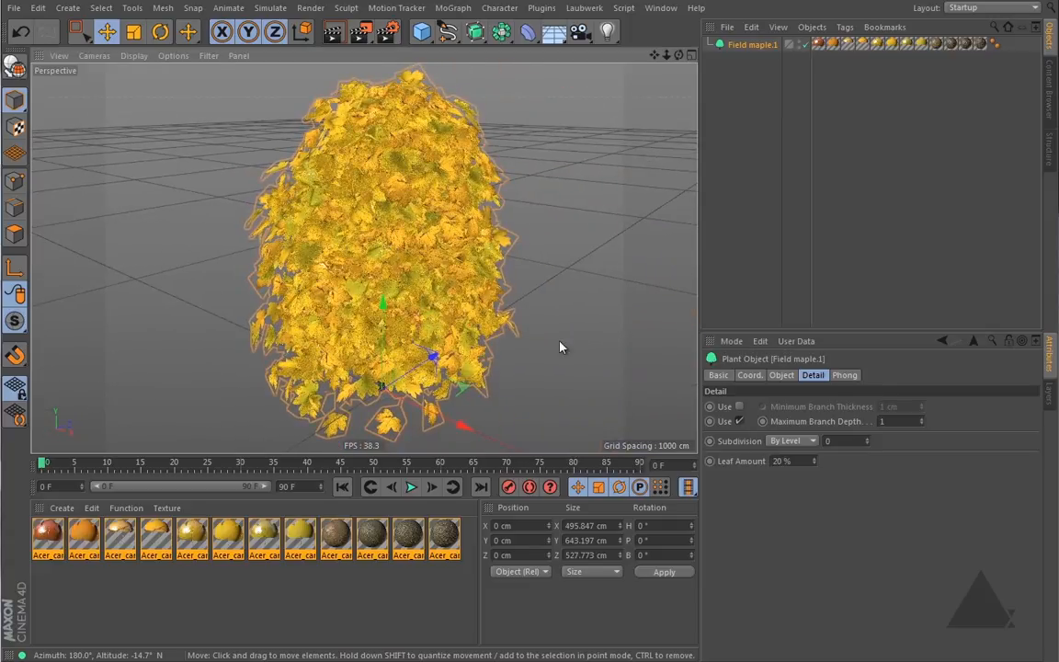
left_click(781, 375)
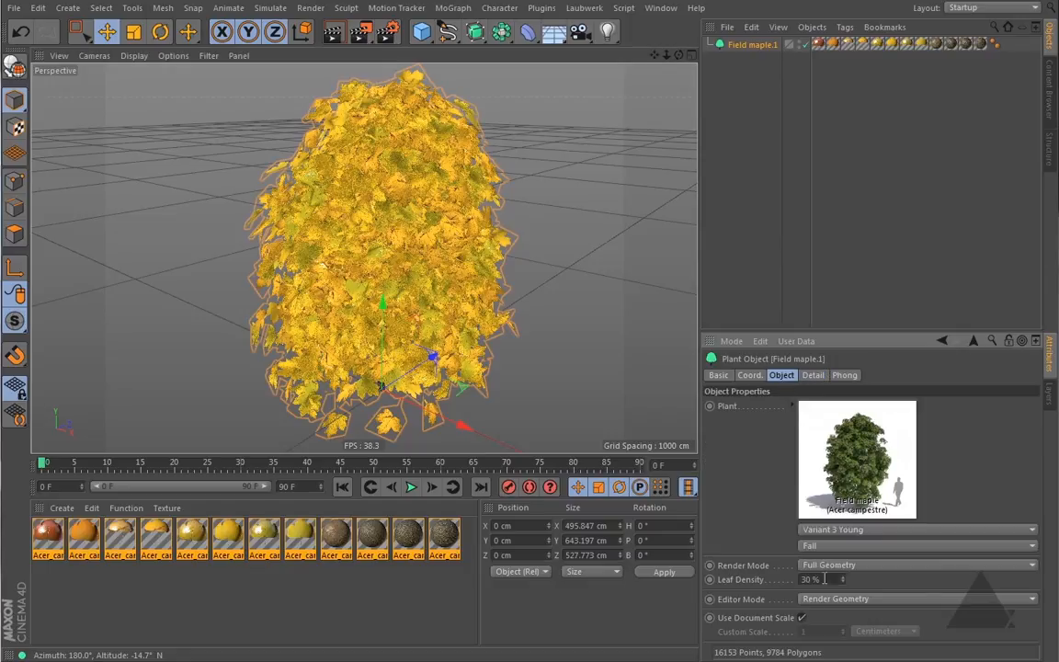
left_click_drag(843, 585, 845, 587)
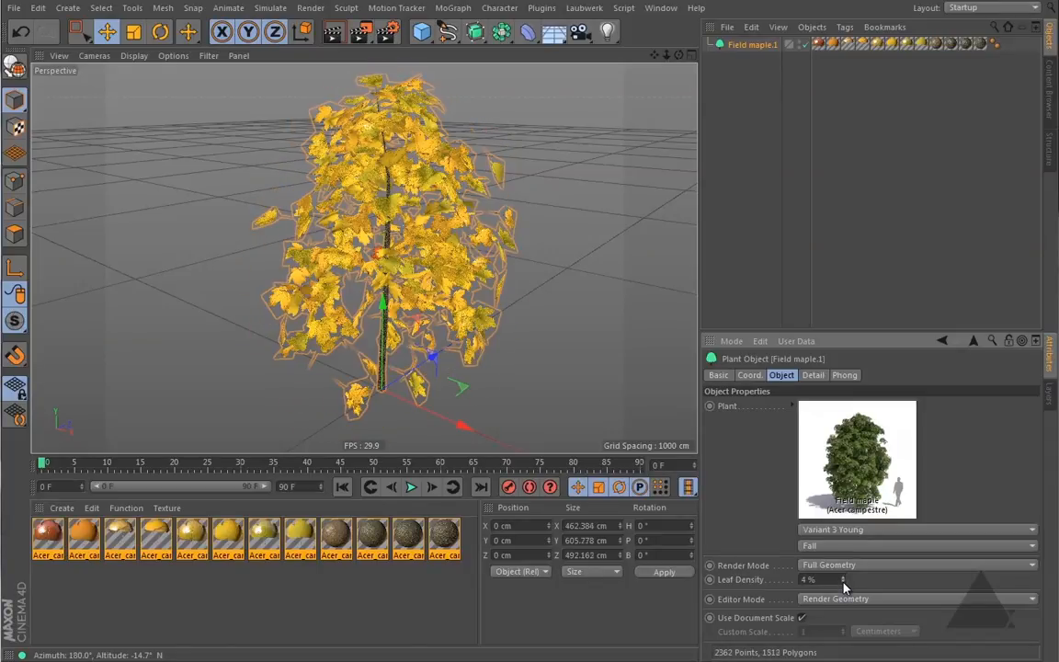
Set the tree's Leaf Amount to 30% and check its polygon count in the object information
left_click(812, 375)
left_click(795, 460)
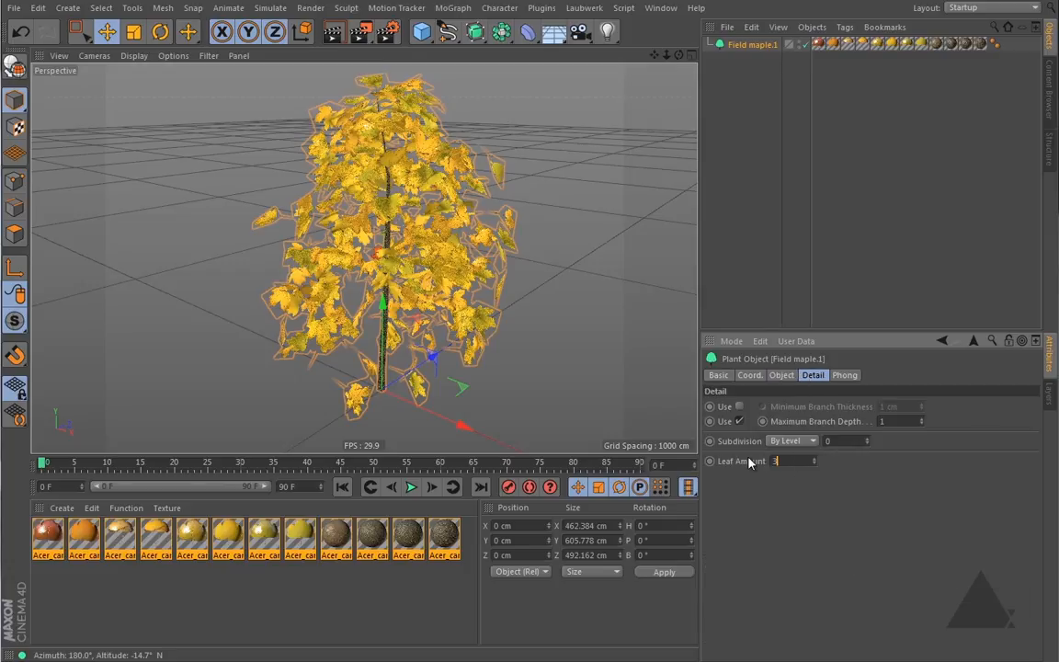
type("30")
key("Return")
left_click_drag(400, 265, 347, 267, "alt")
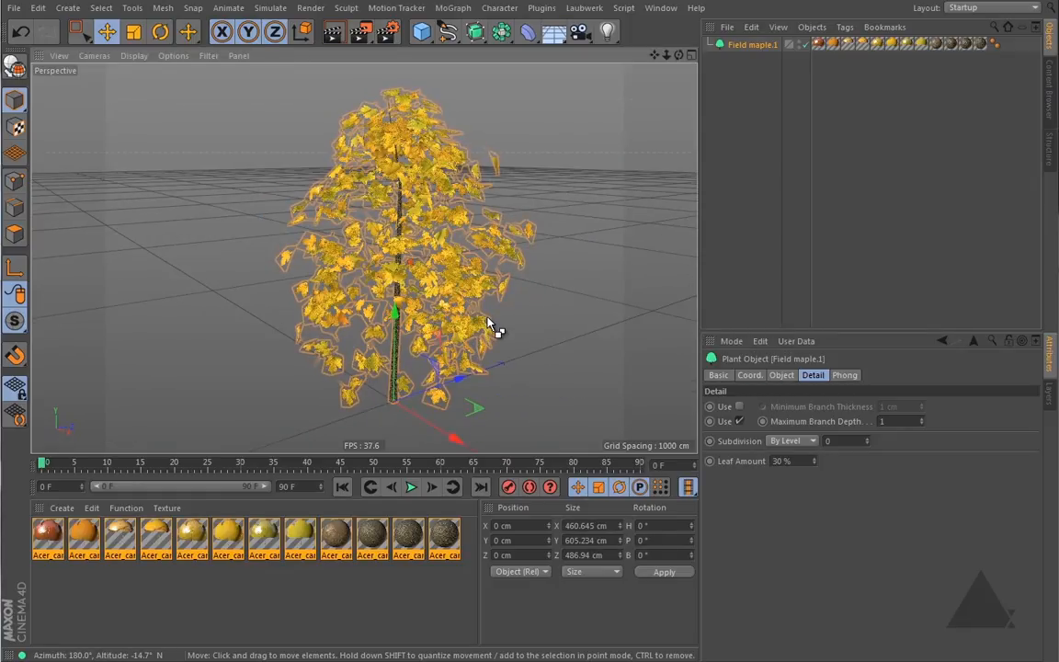
key("ctrl+i")
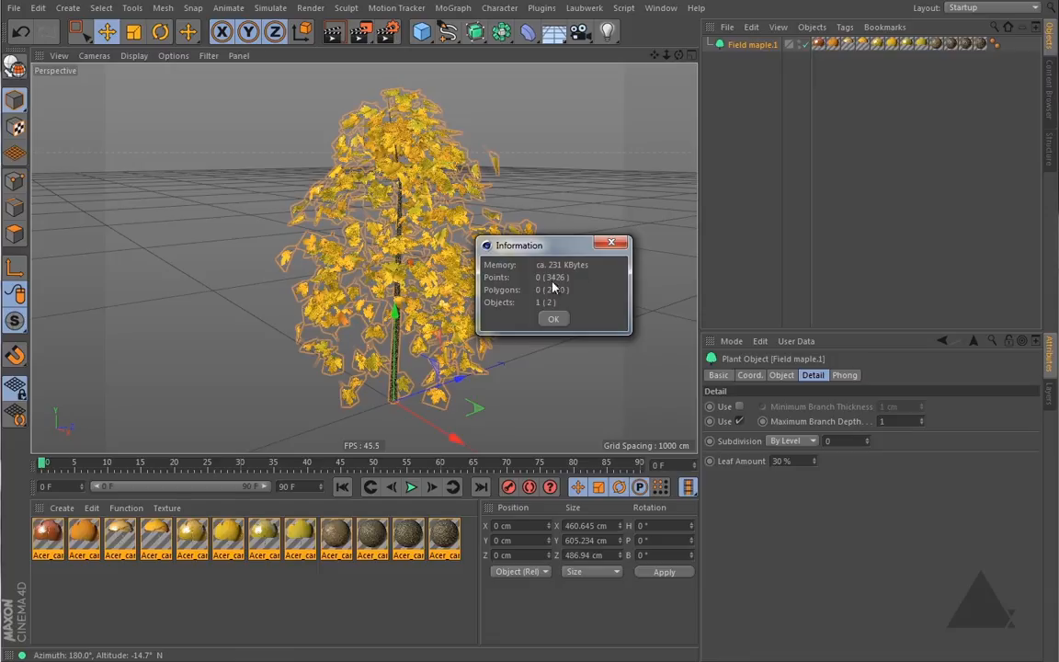
left_click(600, 244)
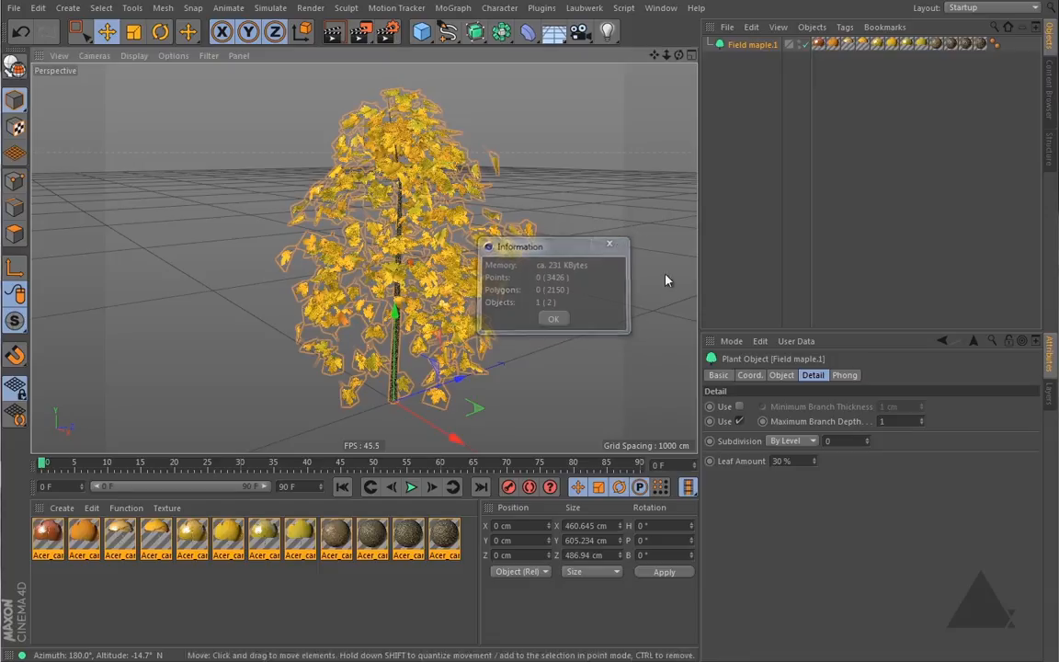
Try a Maximum Branch Depth of 2 on the tree, check its polygon count, and return the depth to 1
left_click(920, 419)
key("ctrl+i")
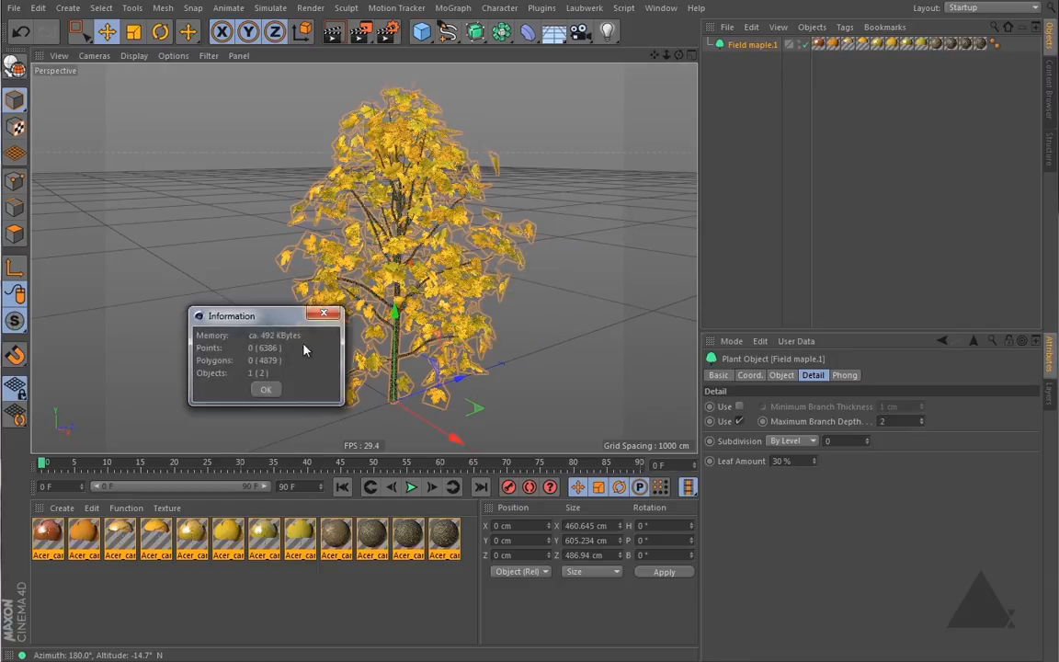
left_click(266, 391)
left_click(920, 423)
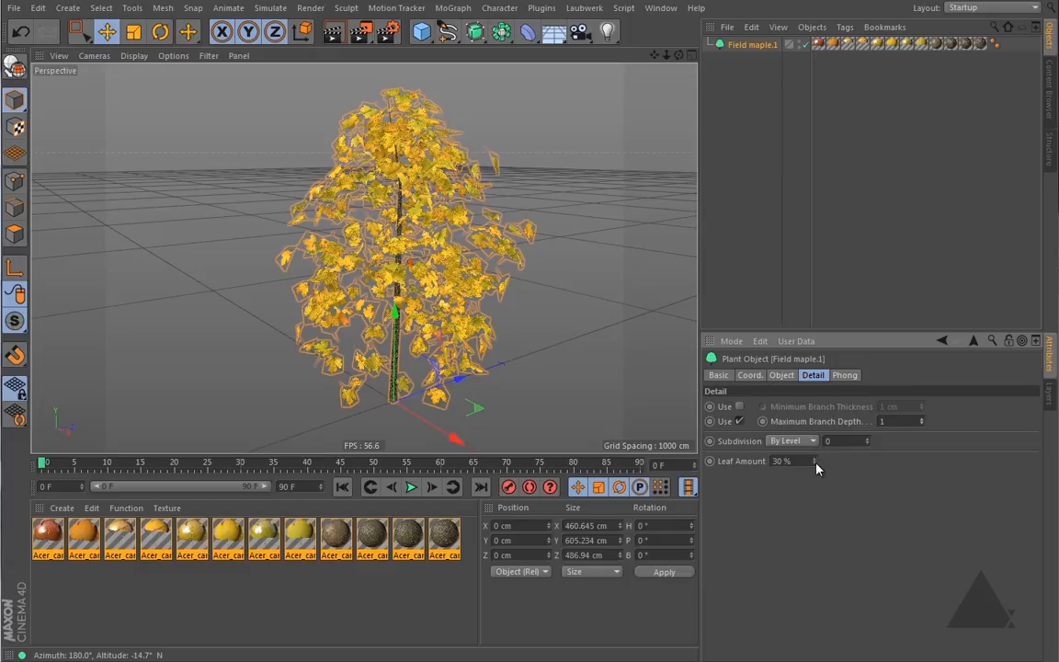
Set the tree's Leaf Amount to 20% and check its polygon count in the object information
left_click_drag(815, 463, 816, 464)
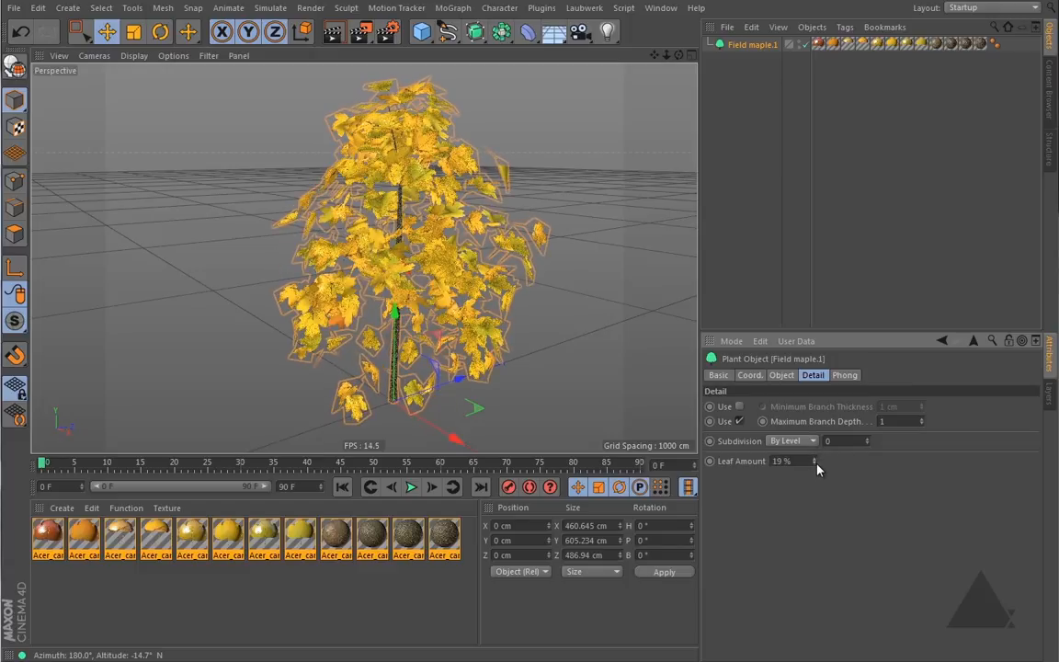
left_click_drag(396, 250, 338, 246, "alt")
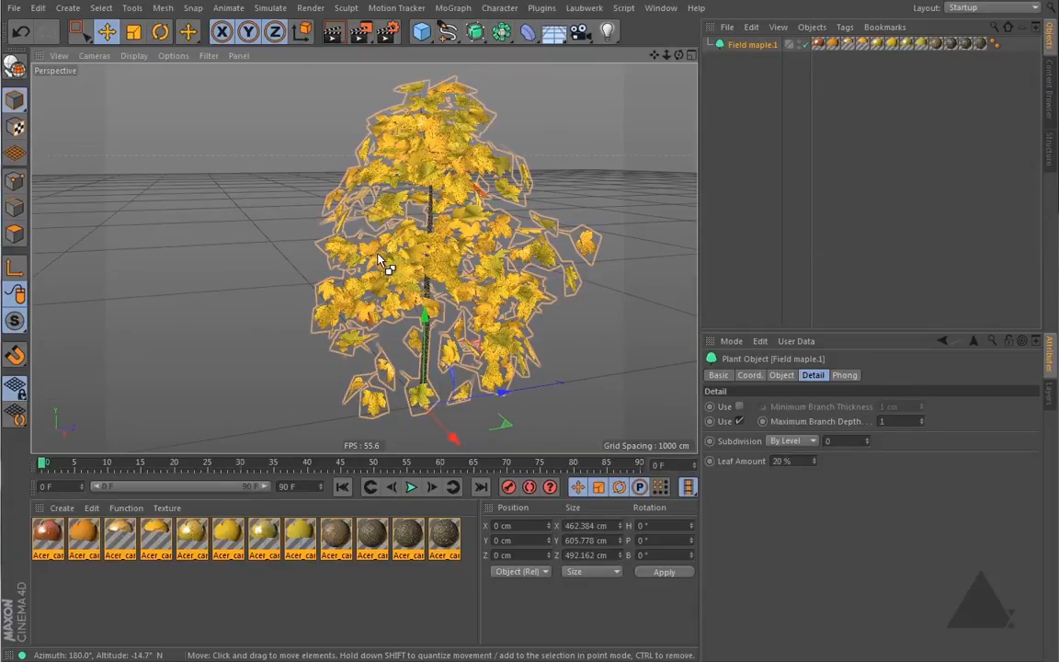
key("ctrl+i")
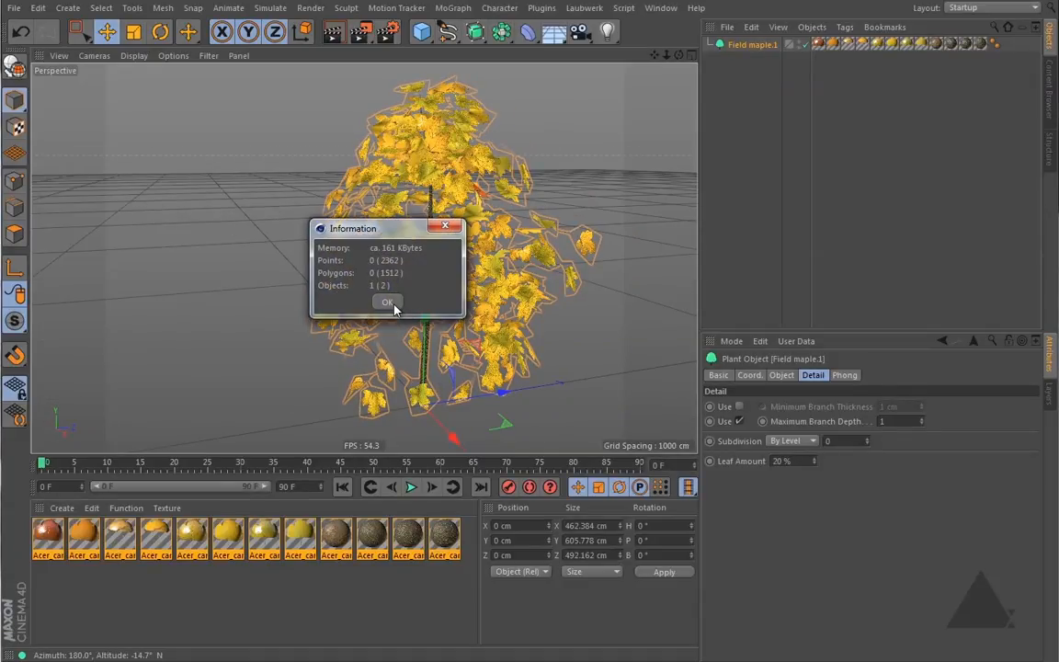
left_click(394, 308)
Examine the tree from a distance and up close, and review its detail and plant object settings
left_click(719, 211)
left_click_drag(406, 267, 473, 245, "alt")
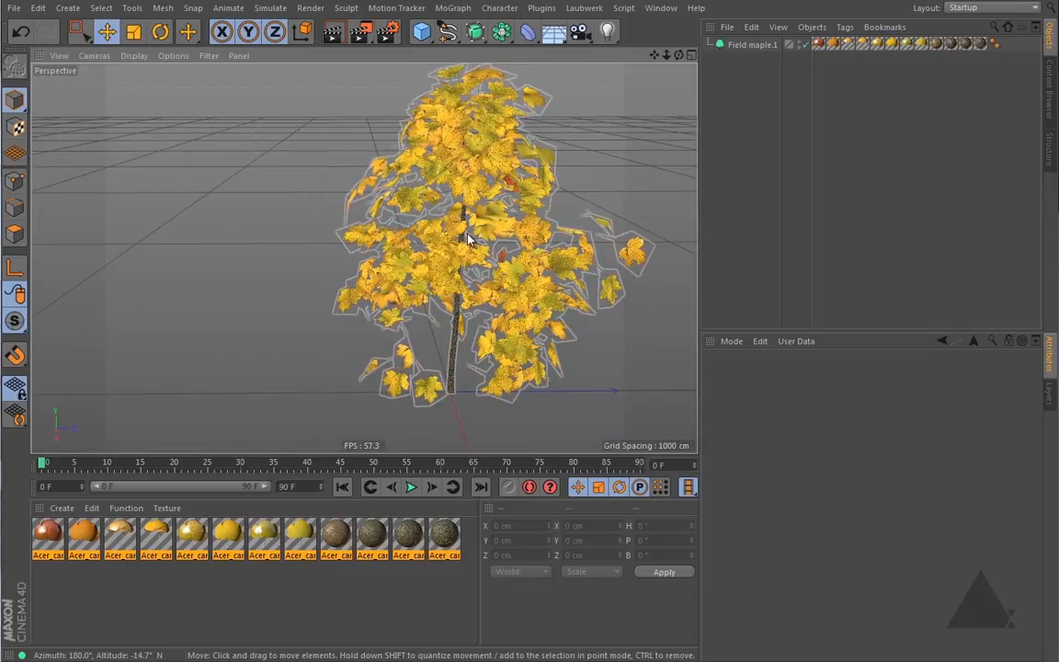
right_click_drag(469, 239, 232, 300, "alt")
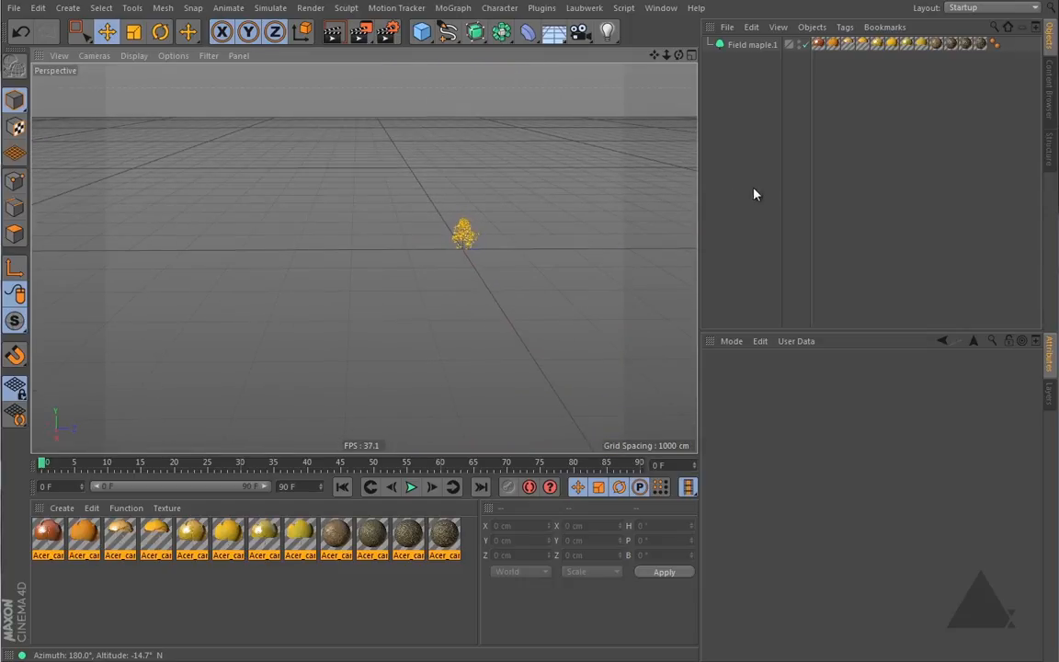
left_click_drag(439, 246, 384, 262, "alt")
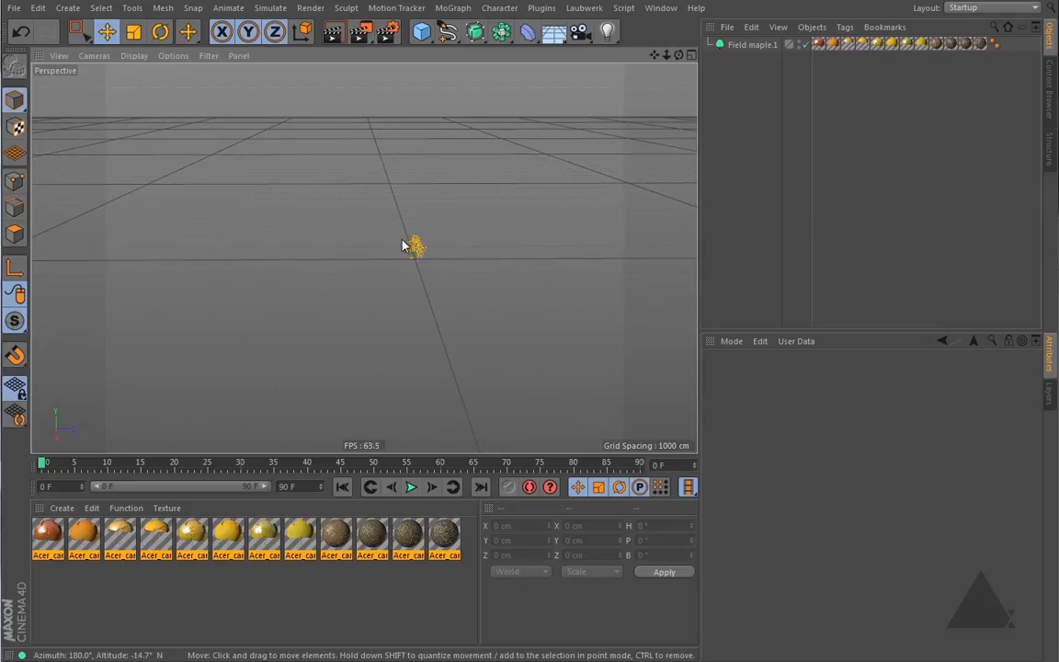
right_click_drag(415, 252, 619, 166, "alt")
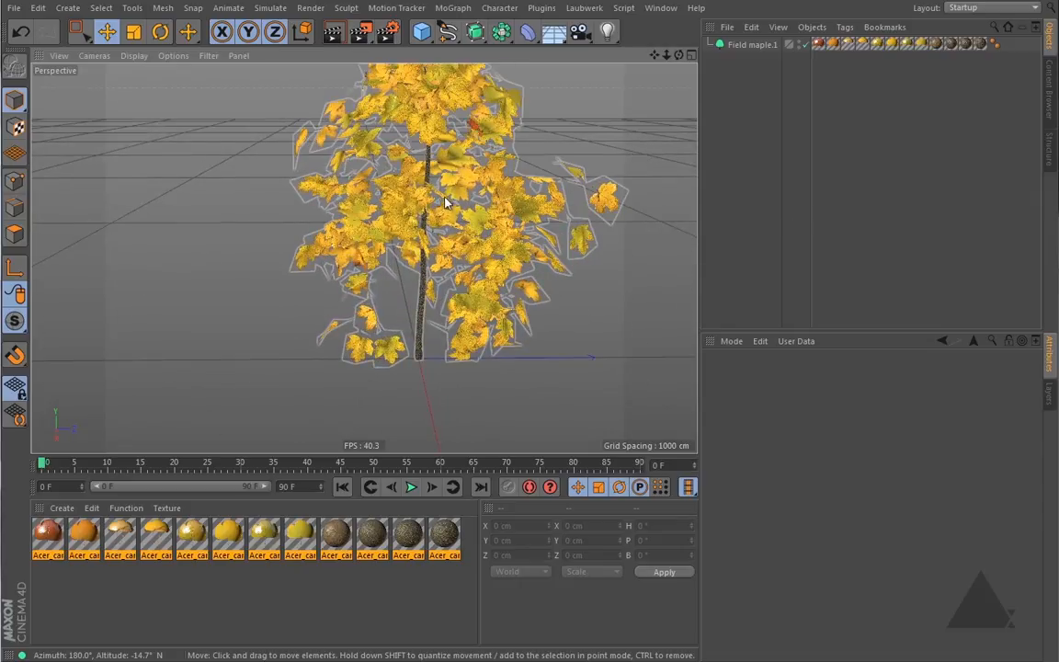
left_click(751, 44)
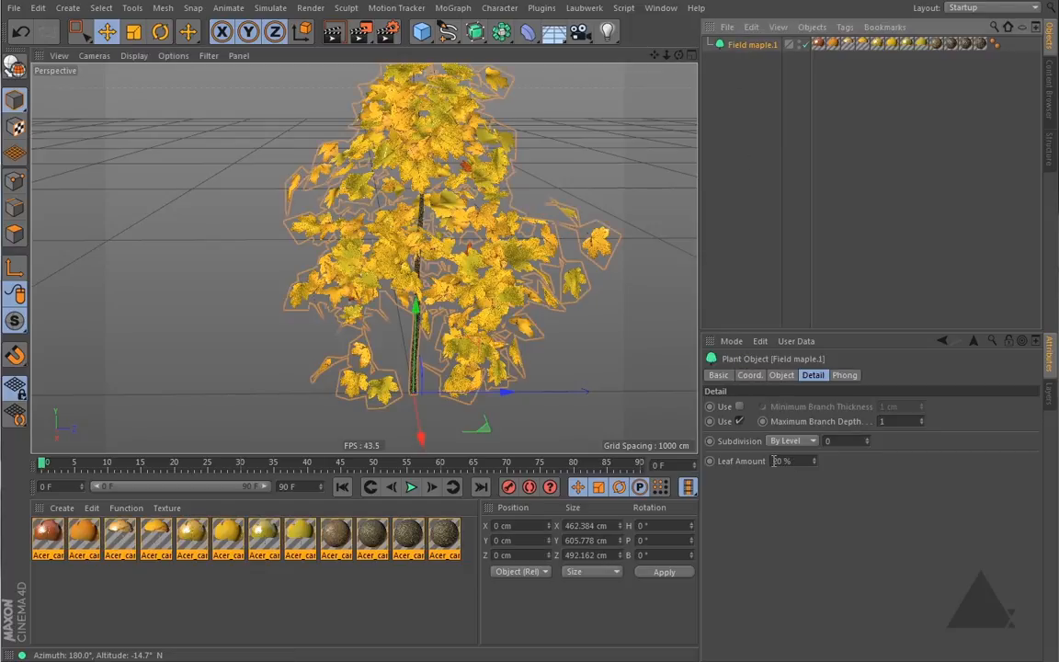
left_click(904, 422)
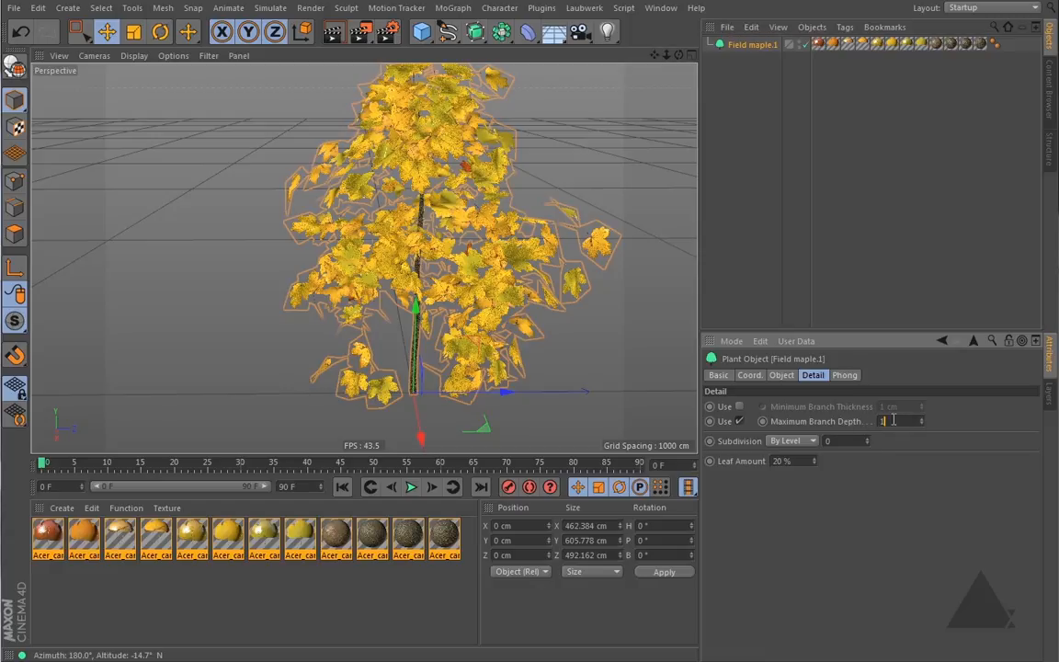
left_click(781, 375)
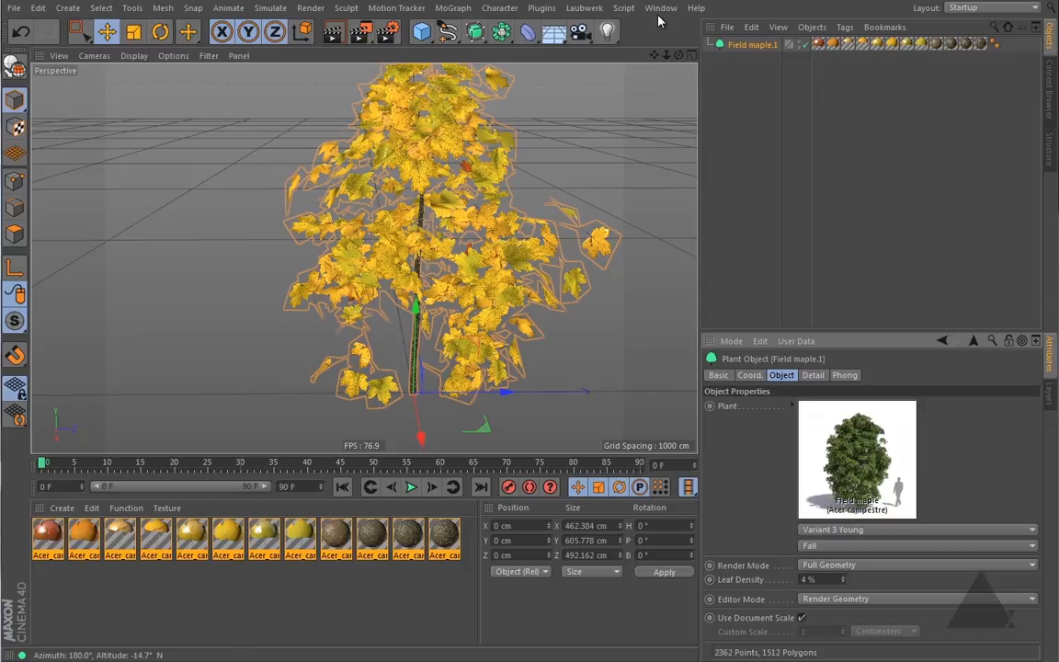
Close the maple test project without saving its changes and return to the forest scene
left_click(22, 11)
left_click(33, 94)
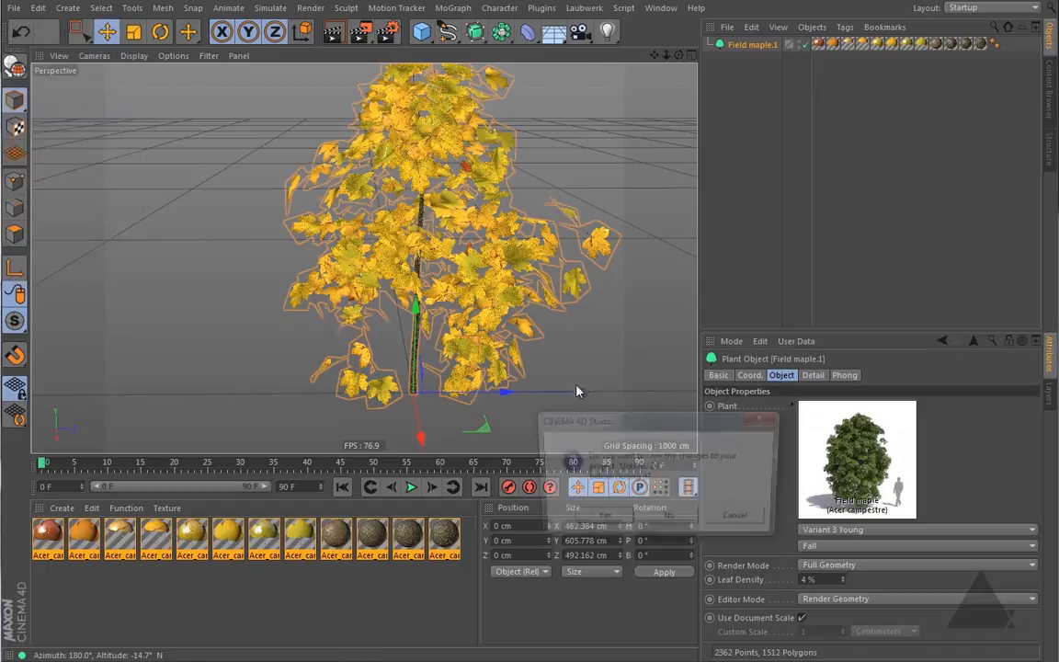
left_click(679, 521)
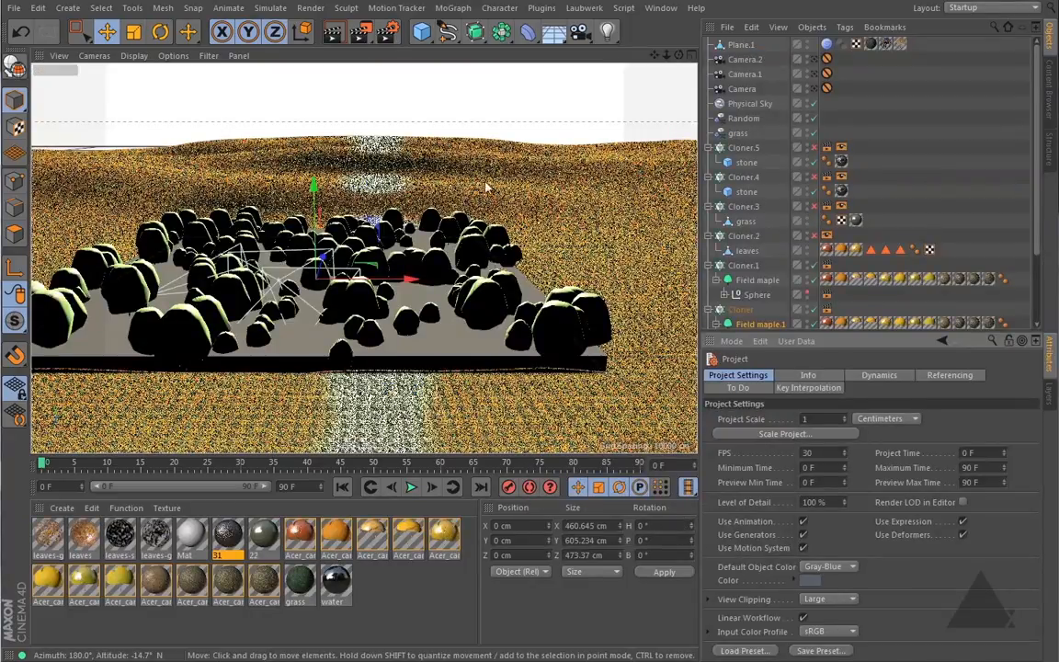
Duplicate the Cloner holding the two young field maples and place the copy directly below Plane.1 in the object hierarchy
scroll(745, 225, "down", 3)
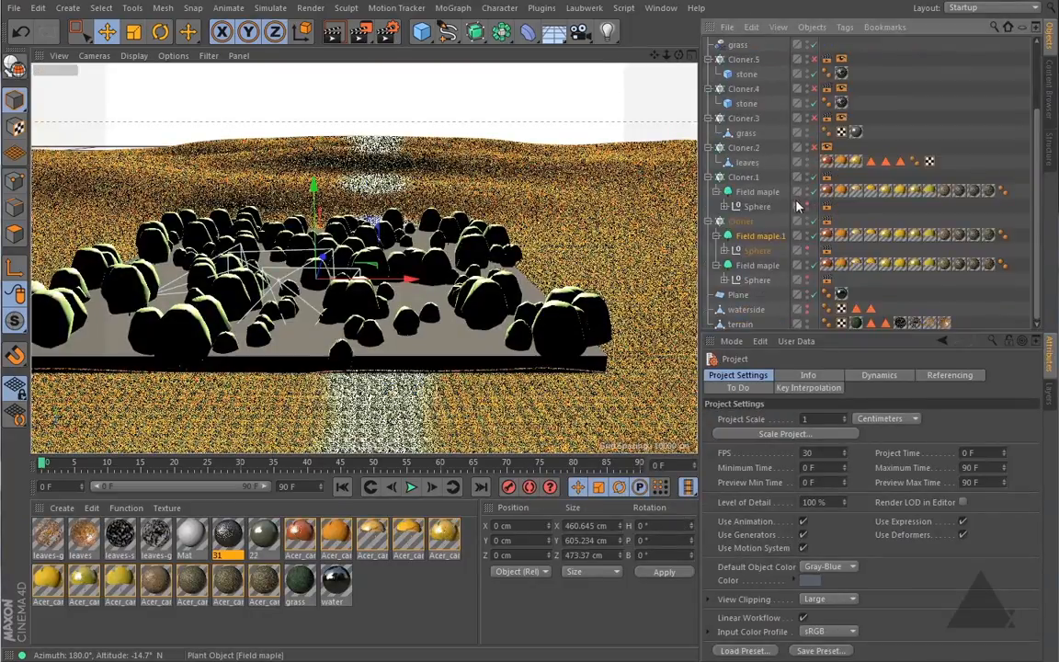
left_click(741, 222)
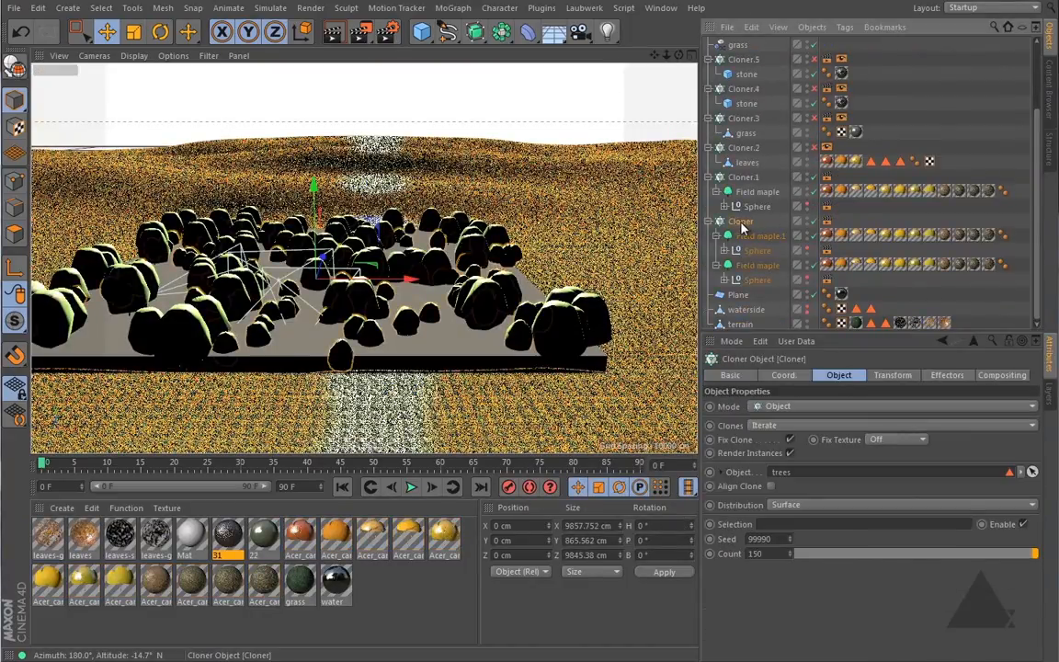
left_click_drag(743, 223, 734, 51, "ctrl")
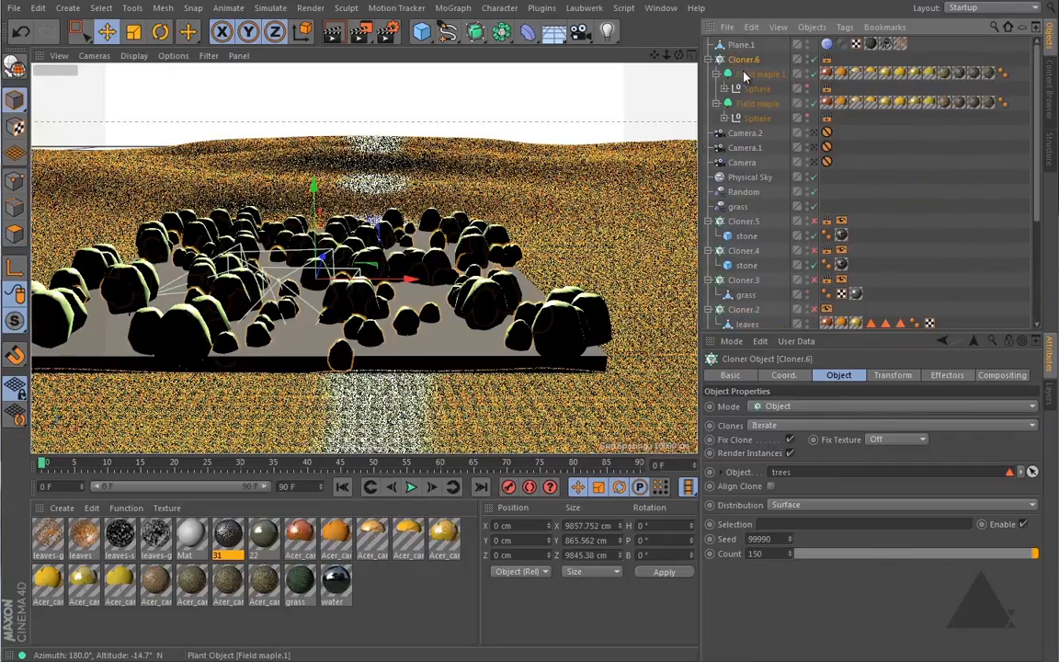
Delete the Sphere nulls under both field maples in the duplicated Cloner
left_click(754, 90)
key("Delete")
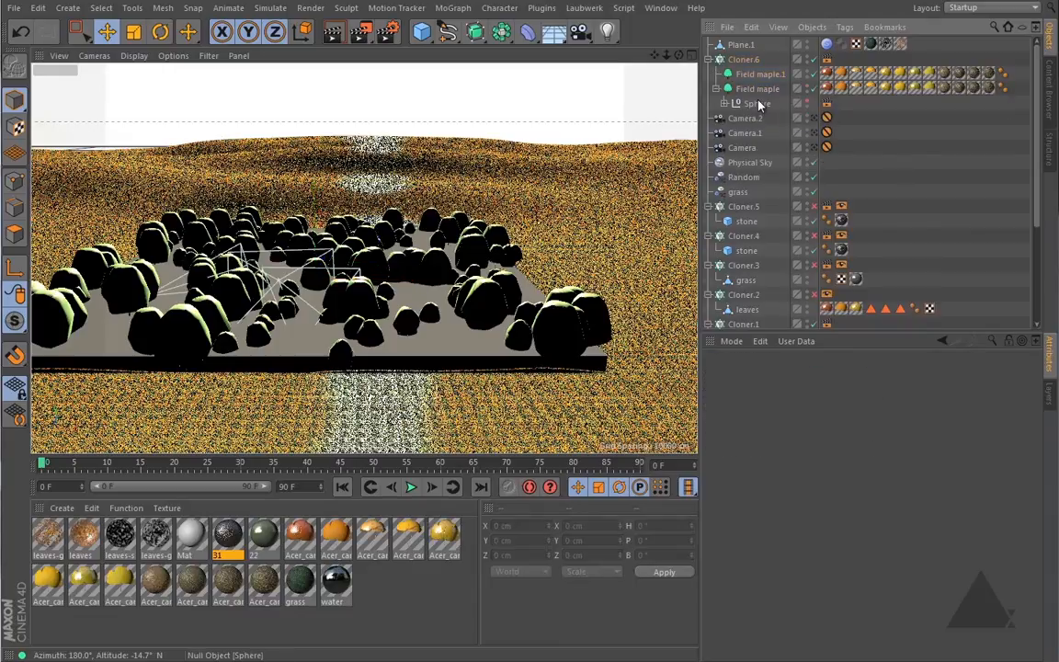
left_click(756, 103)
key("Delete")
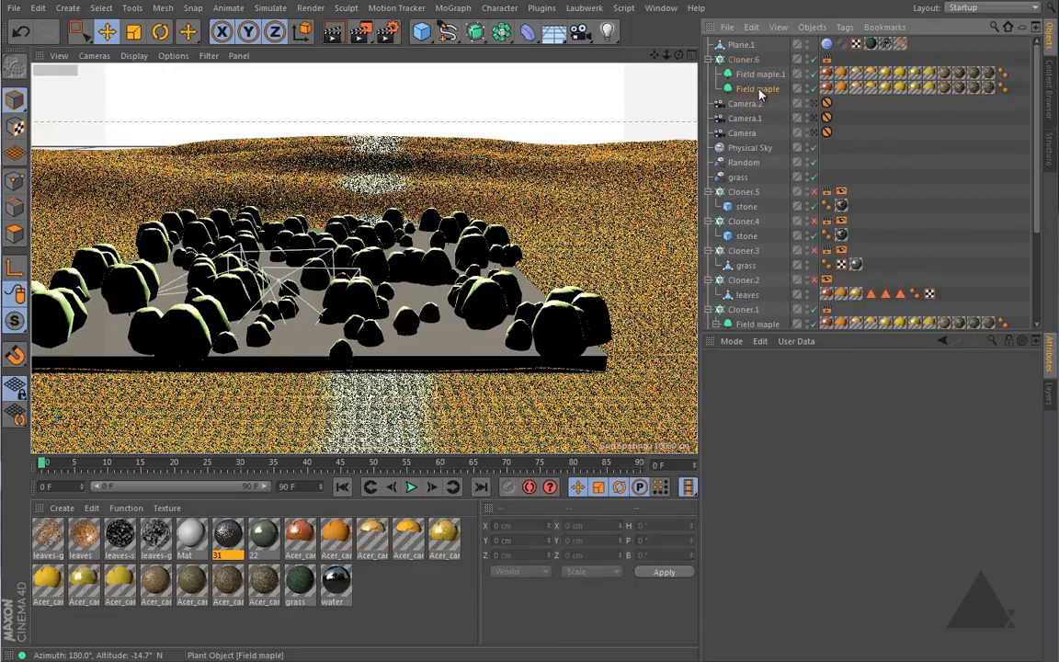
Set the copied Variant 2 Young maple's Leaf Density to 80%, Leaf Amount to 20% and Maximum Branch Depth to 1
left_click(758, 89)
double_click(806, 579)
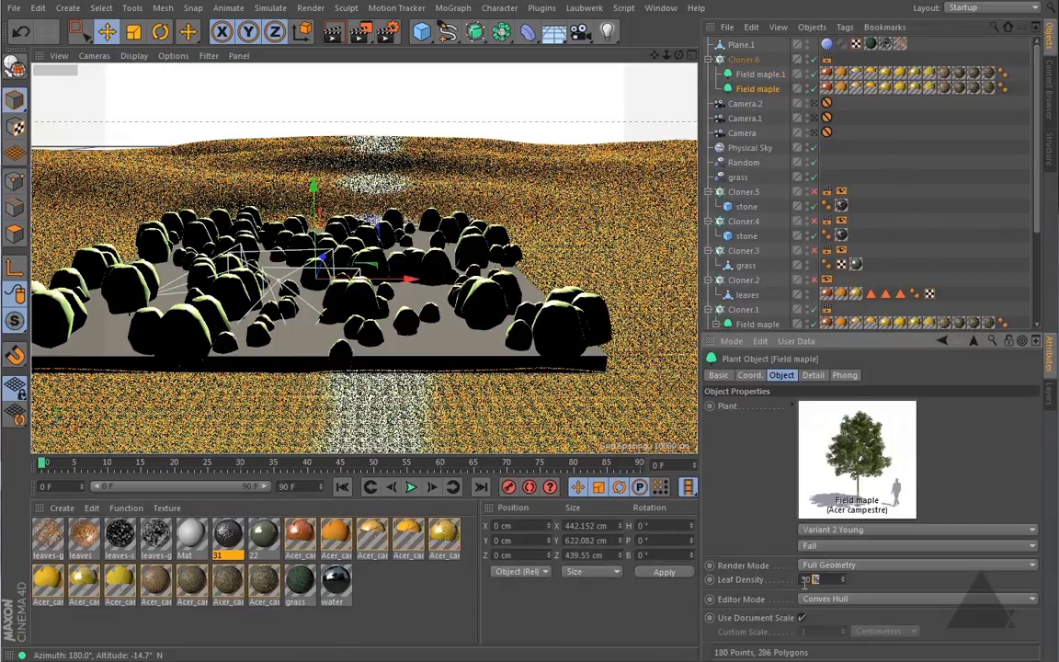
type("80")
key("Return")
left_click(813, 375)
double_click(775, 463)
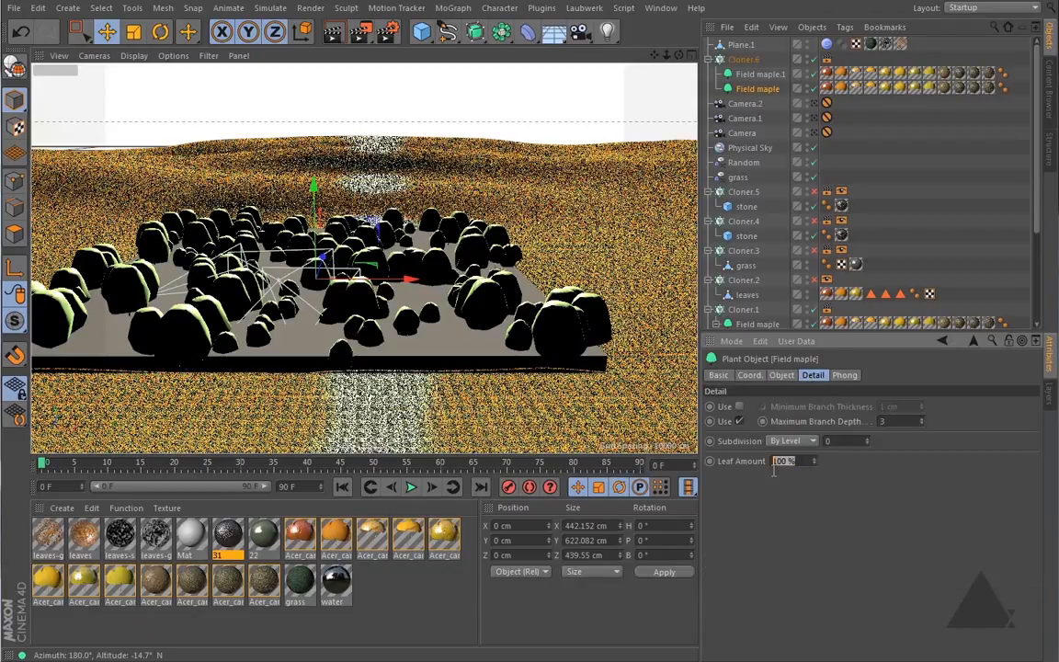
type("20")
left_click(920, 424)
Set the Leaf Amount to 10% and the Leaf Density to 4% for Field maple.1 in the duplicated Cloner
left_click(768, 75)
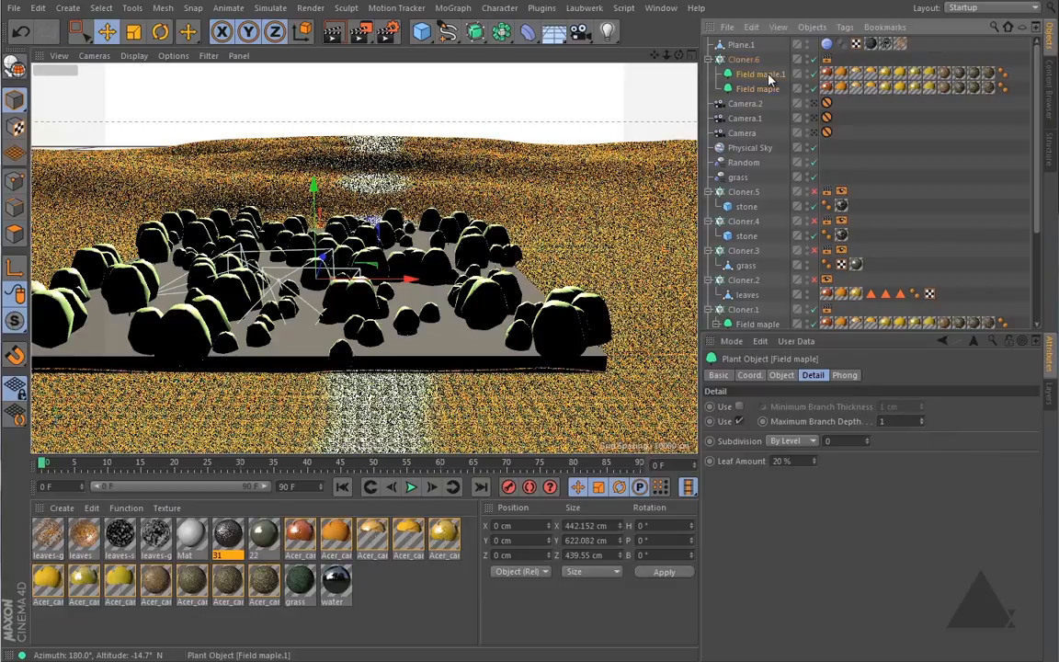
type("10")
double_click(776, 461)
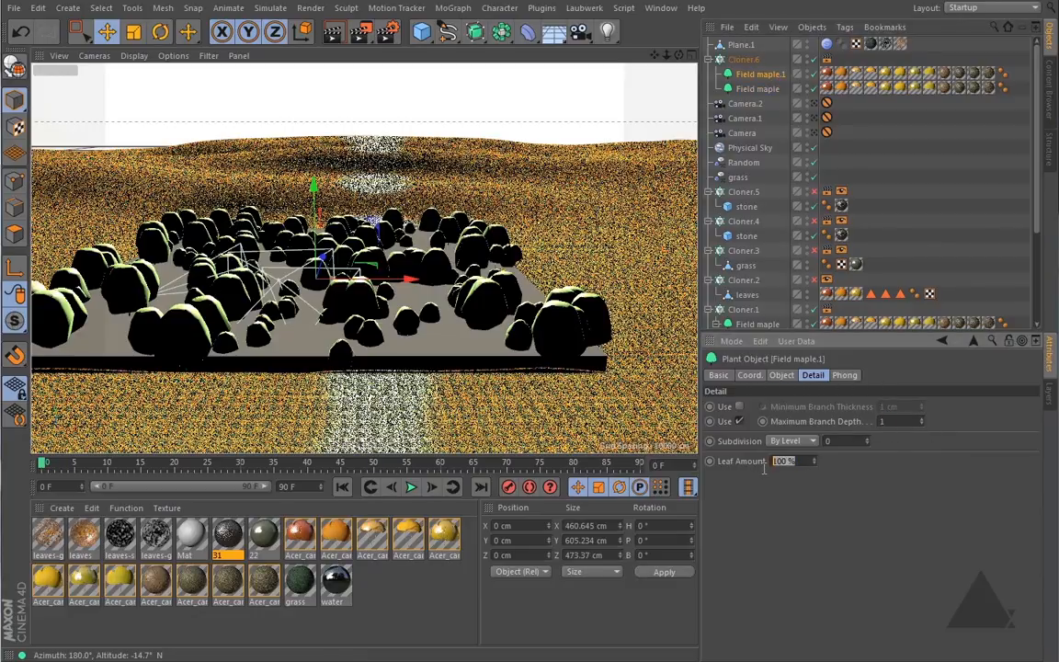
left_click(782, 375)
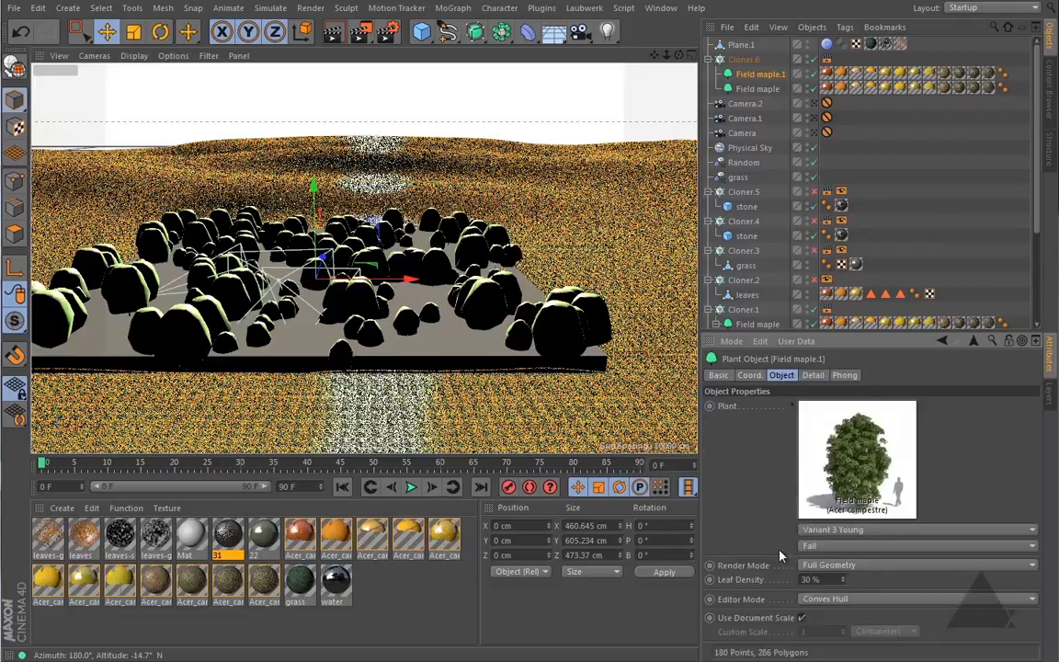
double_click(832, 583)
type("4")
key("Return")
Copy the middle-aged Field maple from Cloner.1 into Cloner.6 as its first child and delete the copy's Sphere null
scroll(801, 184, "down", 2)
scroll(801, 184, "down", 1)
left_click(758, 190)
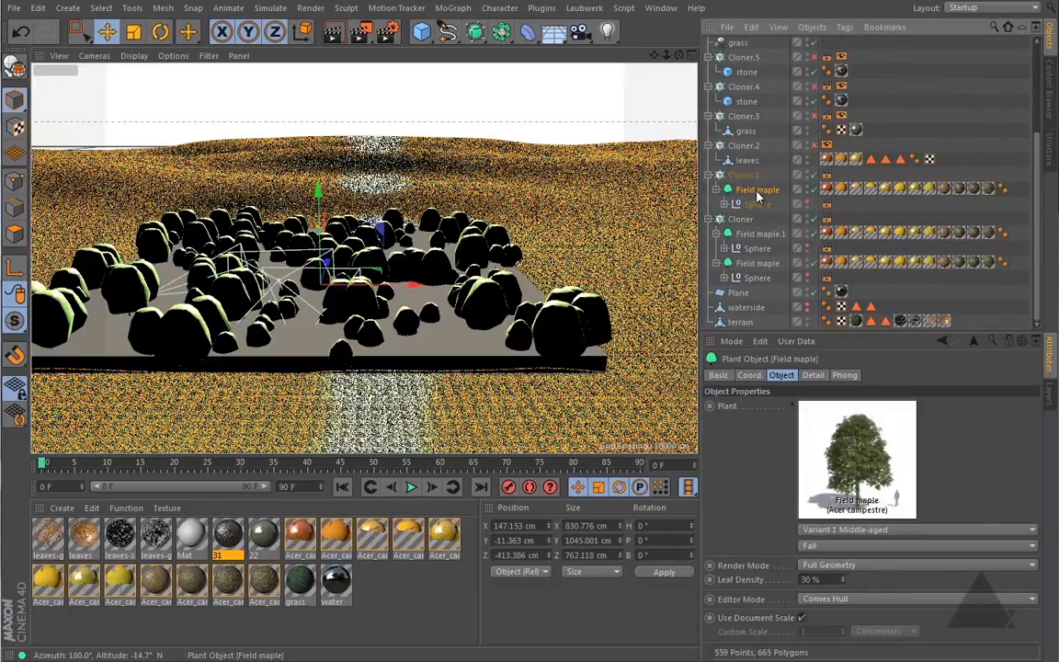
left_click_drag(759, 193, 747, 67)
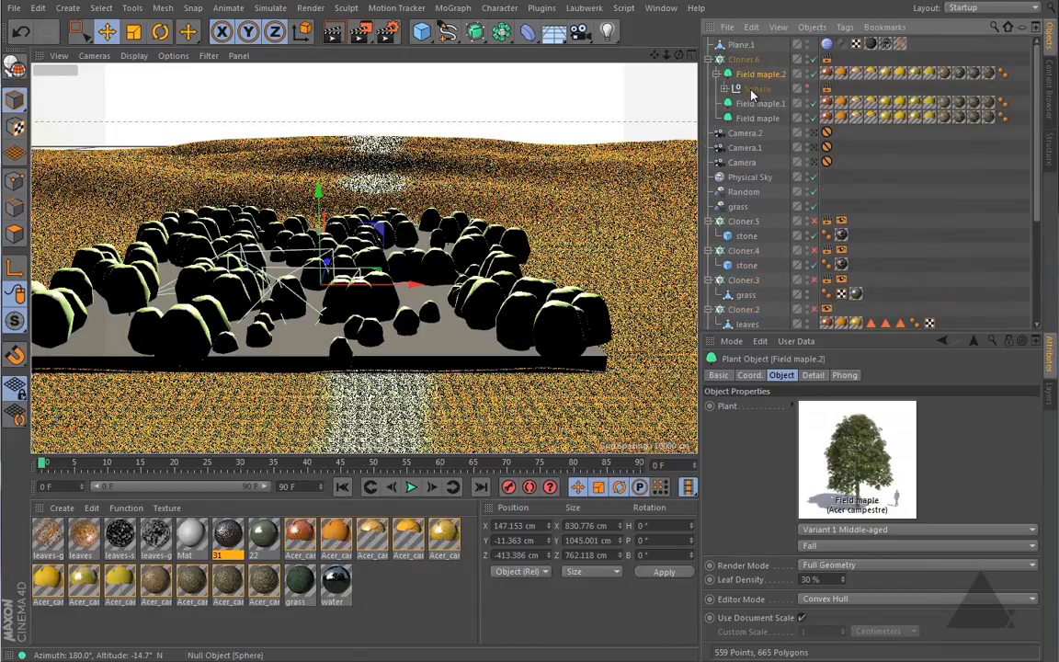
left_click(751, 90)
key("Delete")
Set Field maple.2's Leaf Density to 4% and Leaf Amount to 20%, and change its Maximum Branch Depth
left_click(752, 75)
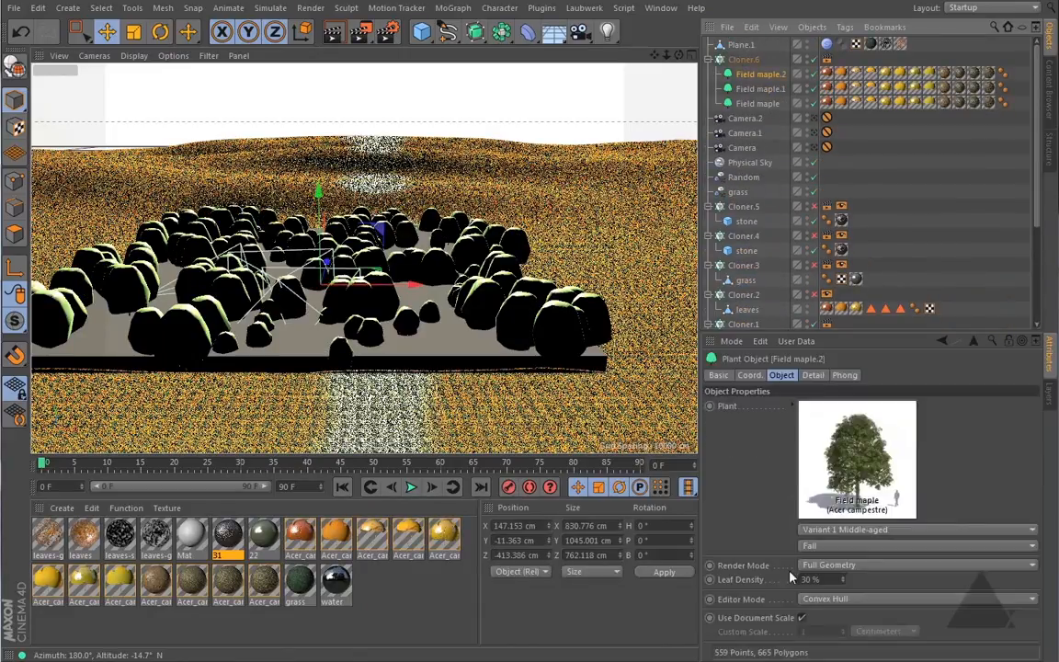
double_click(822, 579)
type("4")
left_click(812, 375)
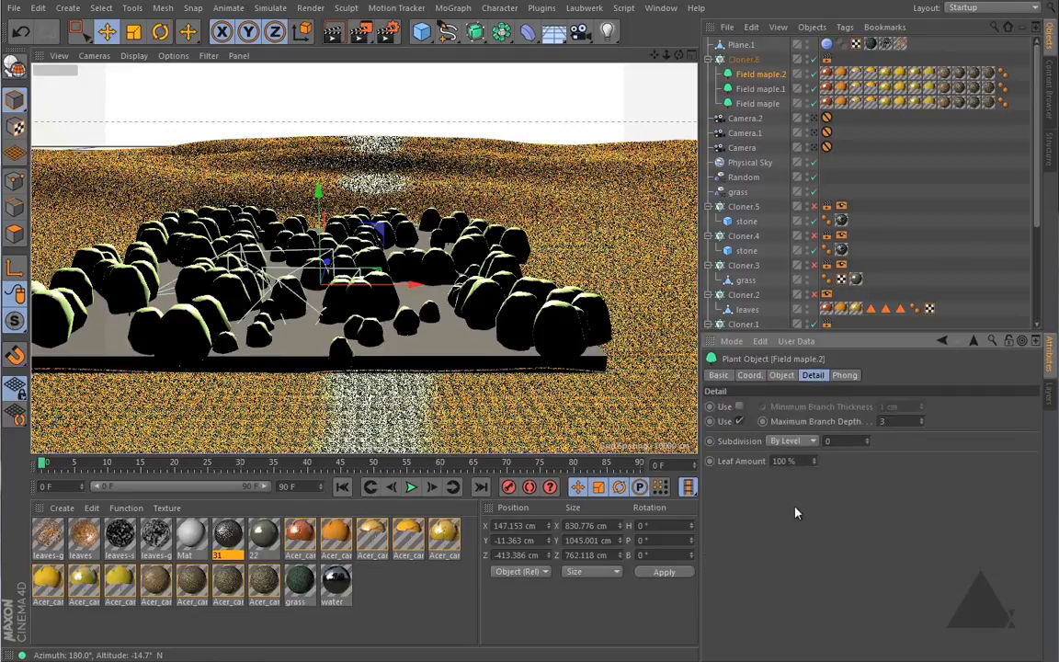
left_click_drag(796, 464, 768, 463)
type("20")
left_click_drag(899, 424, 869, 431)
Assign Plane.1 as the distribution object of Cloner.6 so its trees spread over the surrounding terrain
left_click(746, 60)
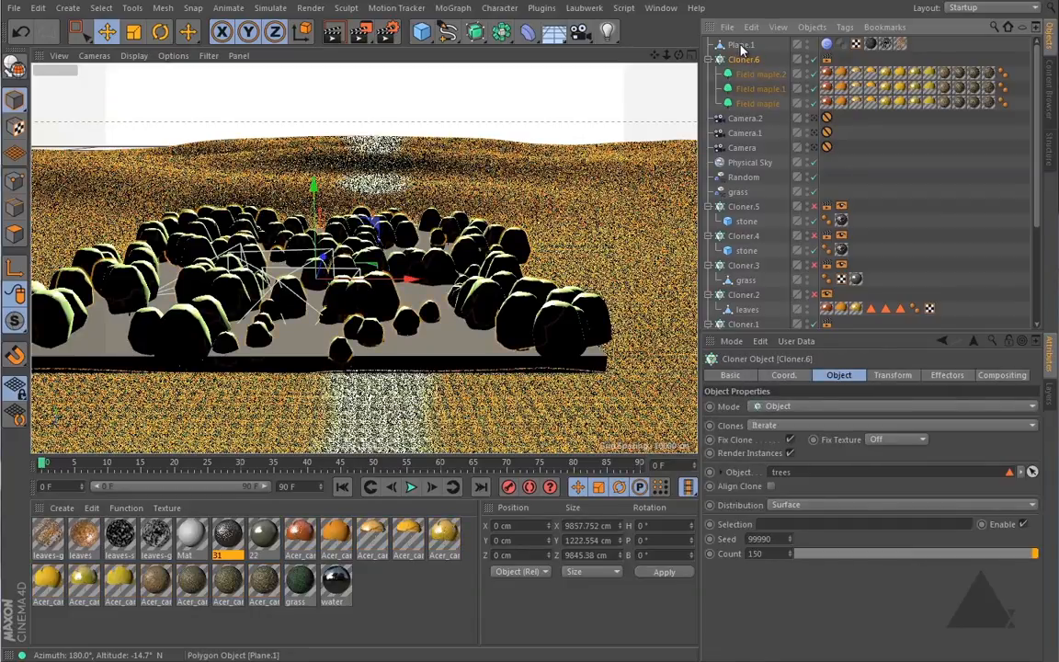
left_click_drag(742, 46, 793, 474)
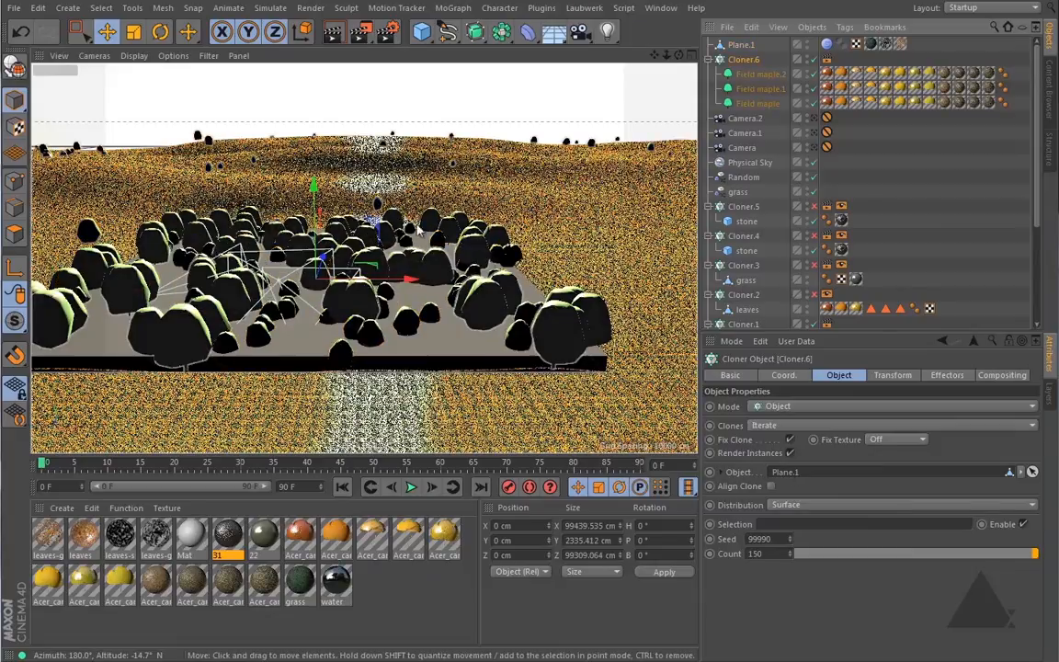
mouse_move(291, 260)
middle_mouse_down("alt")
mouse_move(339, 310)
mouse_move(535, 306)
mouse_move(377, 312)
middle_mouse_up("alt")
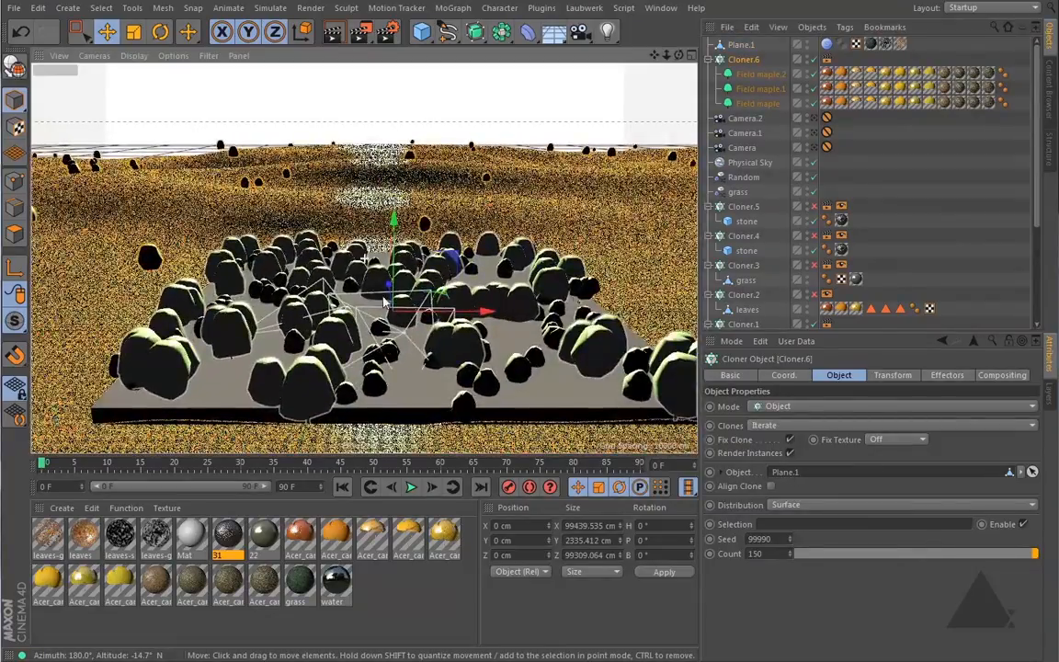
left_click_drag(376, 311, 373, 342, "alt")
mouse_move(360, 300)
right_mouse_down("alt")
mouse_move(300, 326)
mouse_move(354, 308)
right_mouse_up("alt")
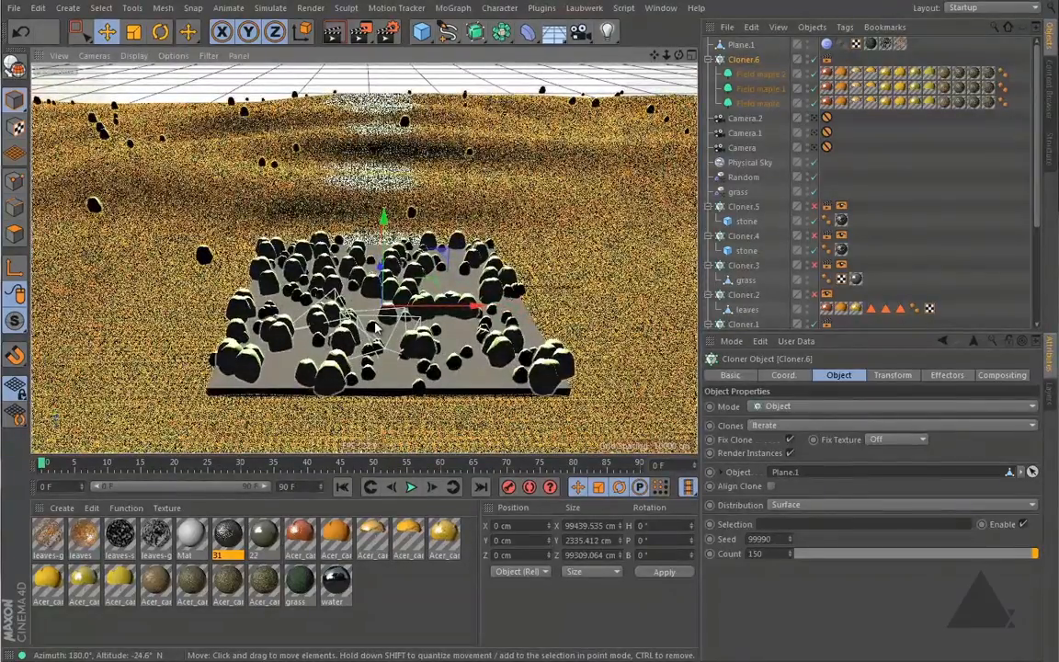
Set Cloner.6's clone count to 1500 and inspect the tree distribution across the terrain
left_click(774, 556)
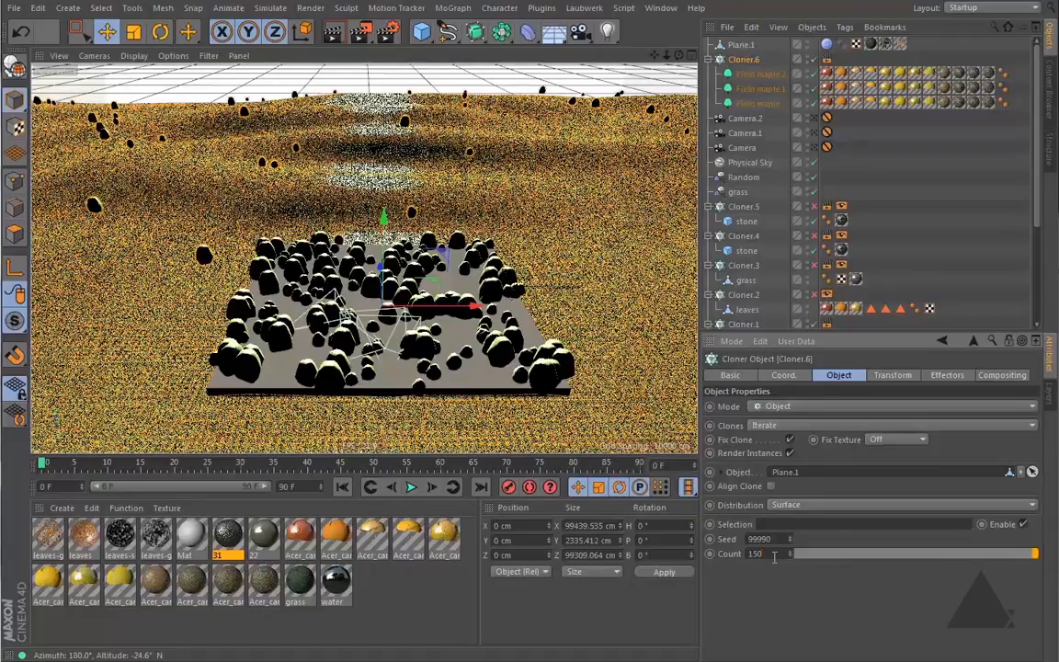
type("0")
key("Return")
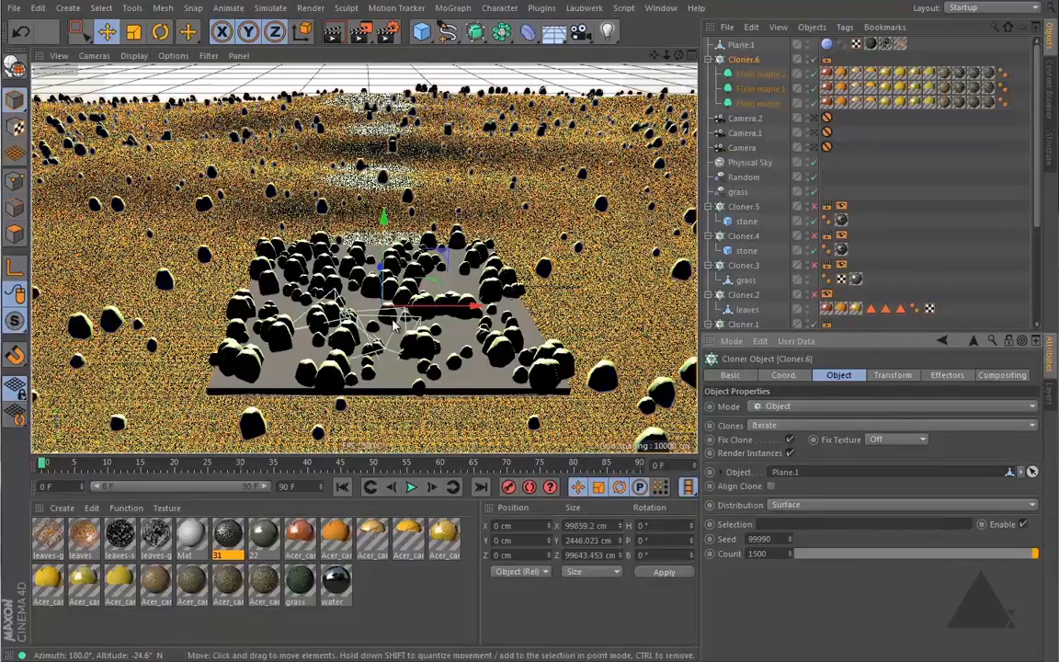
mouse_move(397, 309)
left_mouse_down("alt")
mouse_move(390, 343)
mouse_move(398, 316)
left_mouse_up("alt")
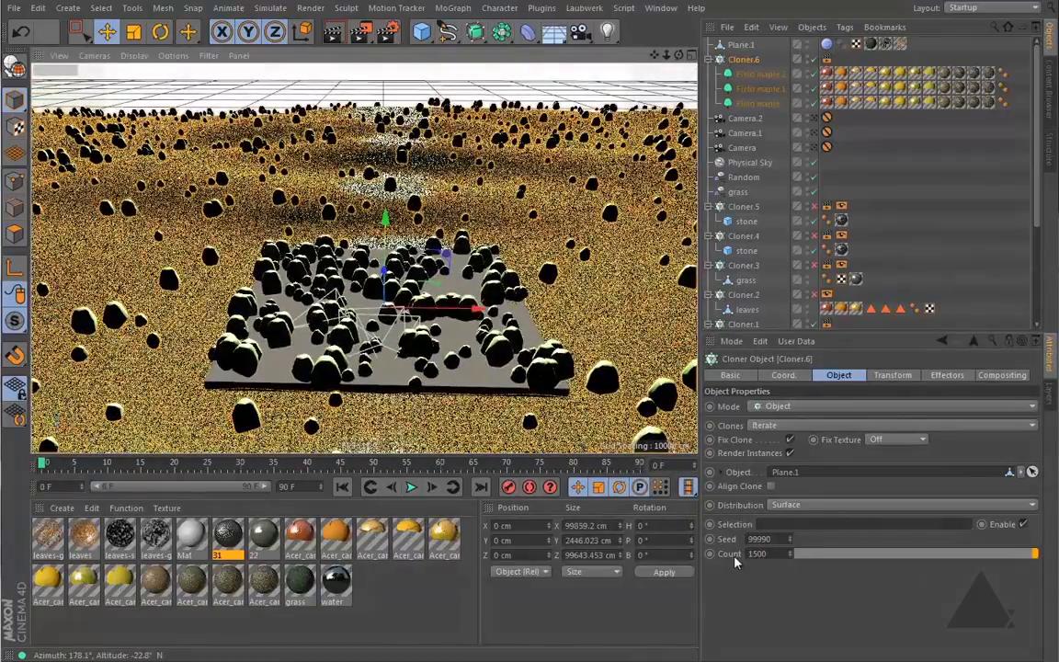
Set Cloner.6's clone count to 8000 and check the denser tree cover across the terrain
left_click_drag(778, 552, 698, 543)
type("8000")
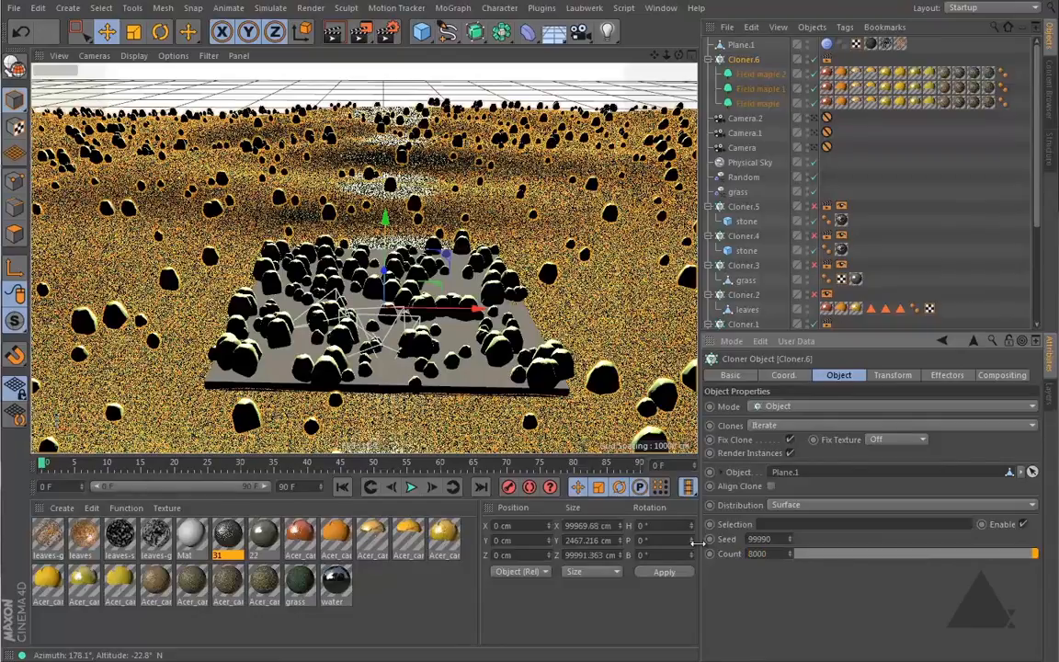
key("Return")
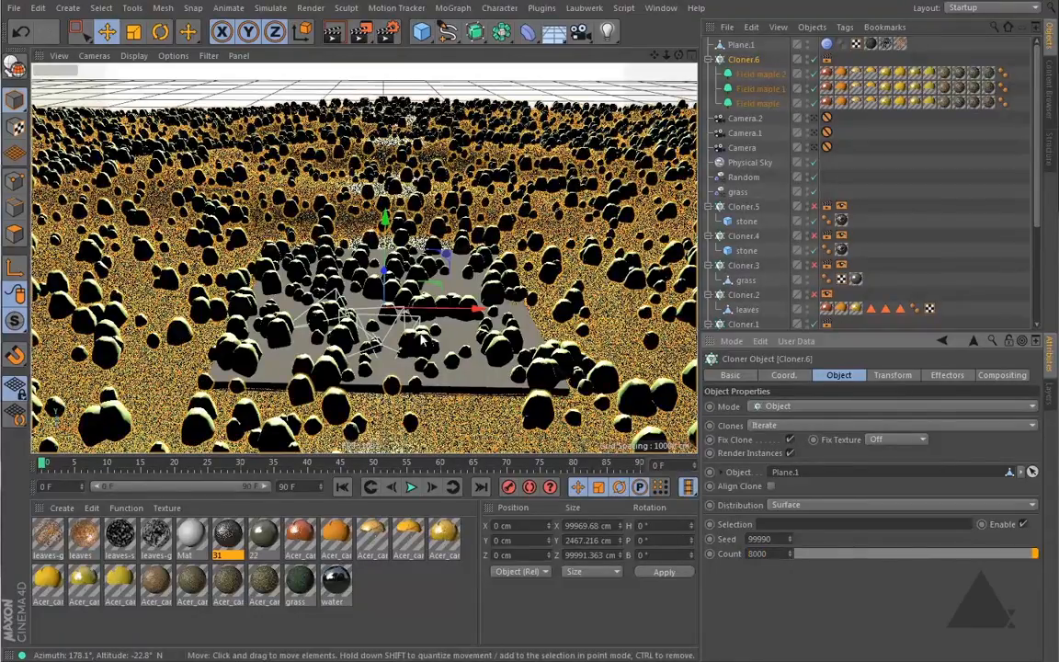
left_click_drag(375, 413, 357, 330, "alt")
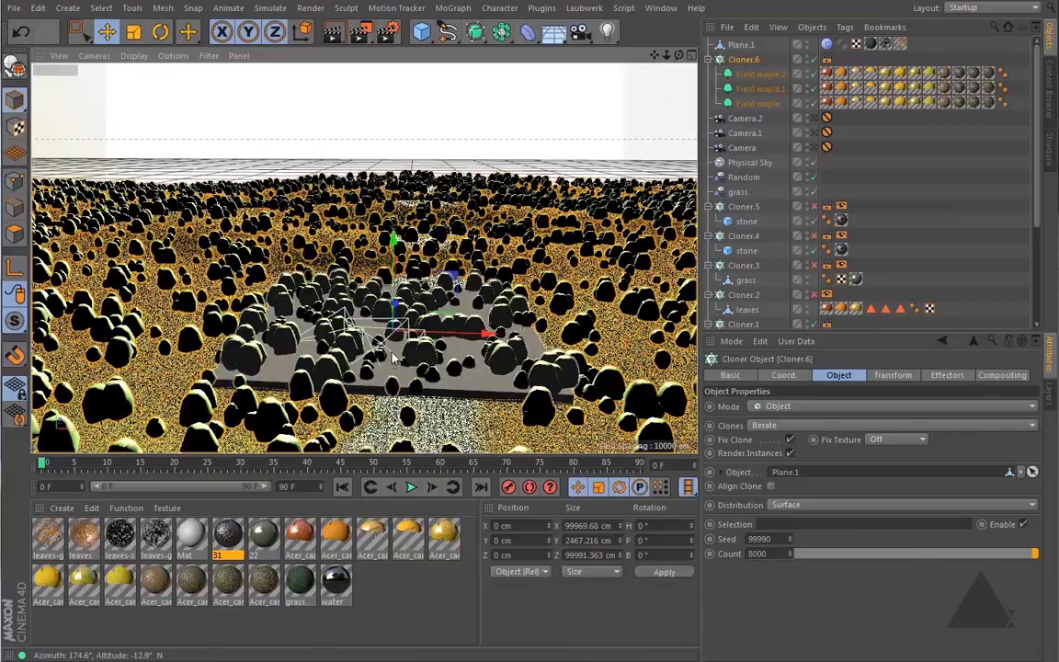
Frame a closer view along the stream between the trees and render it in the Picture Viewer
scroll(418, 366, "up", 6)
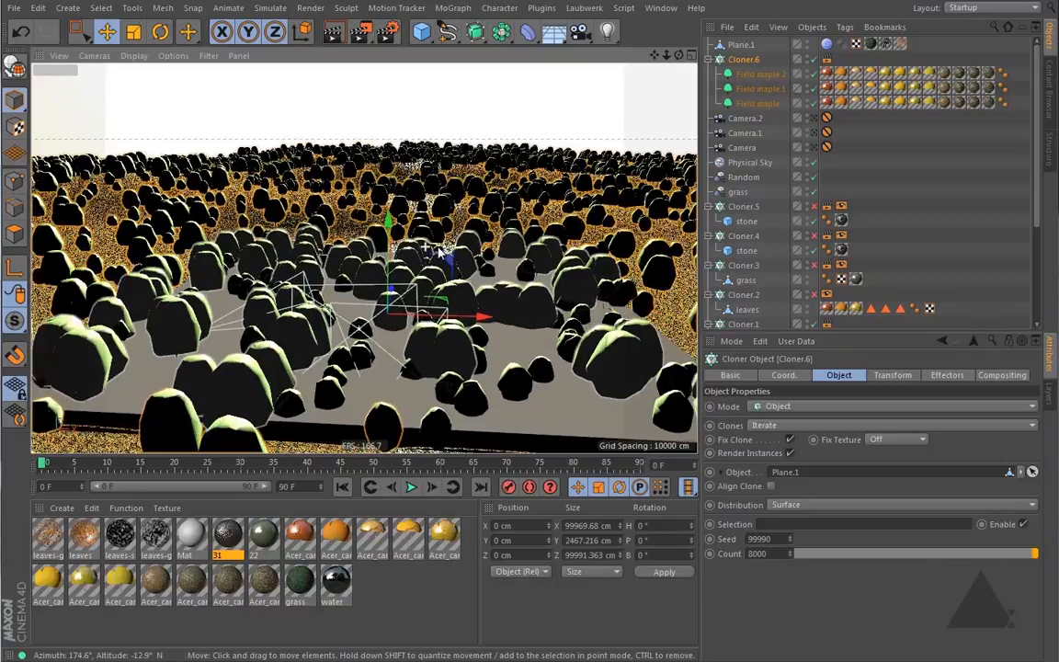
scroll(446, 257, "up", 5)
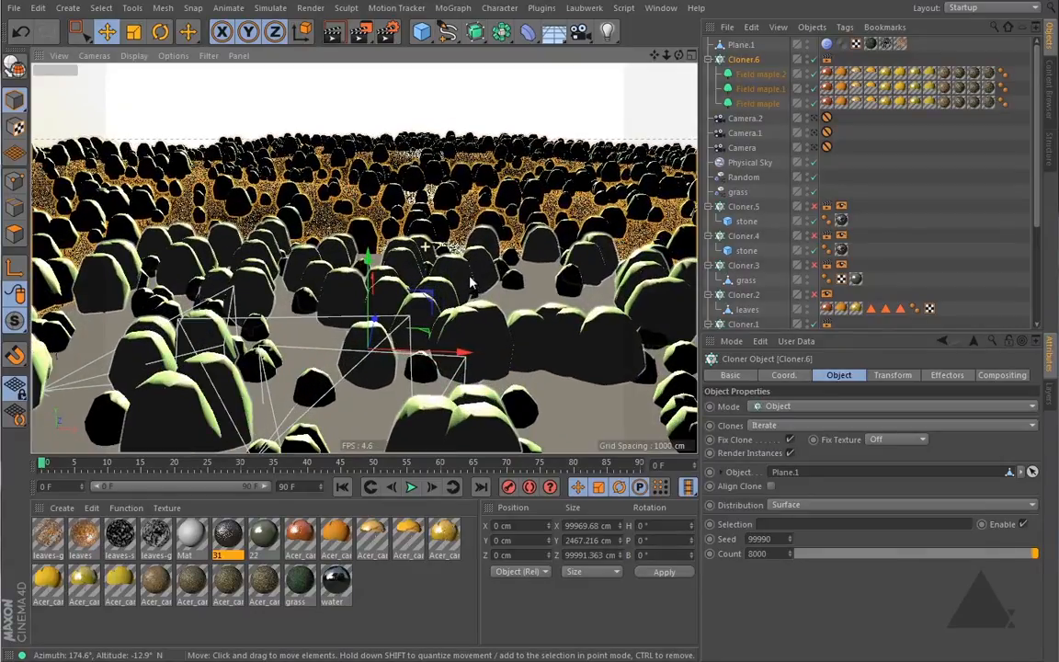
scroll(477, 263, "up", 6)
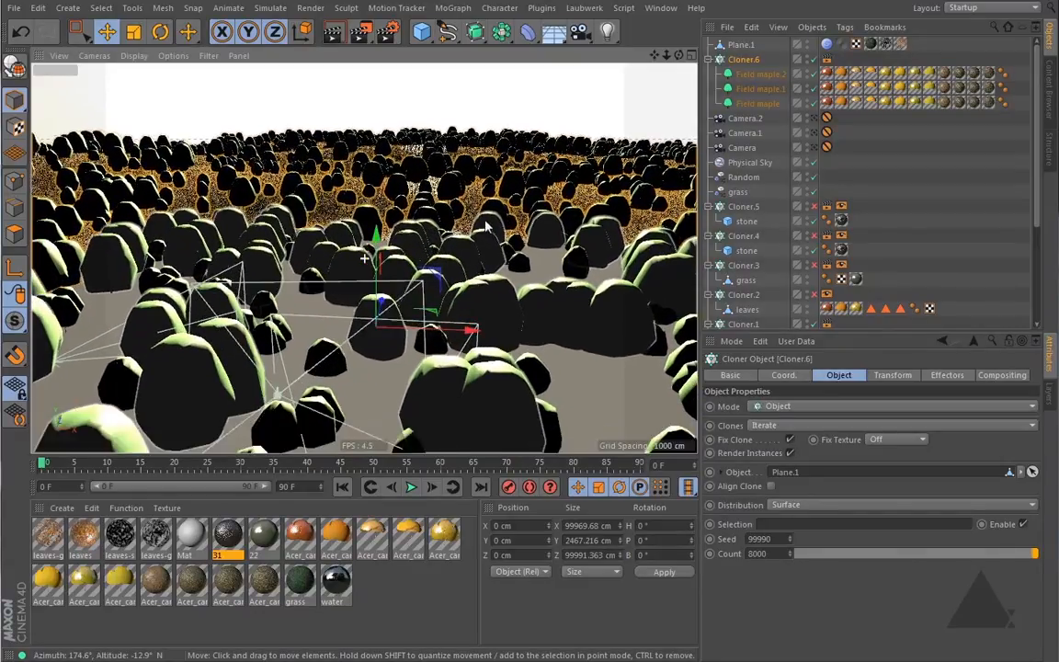
scroll(490, 202, "up", 4)
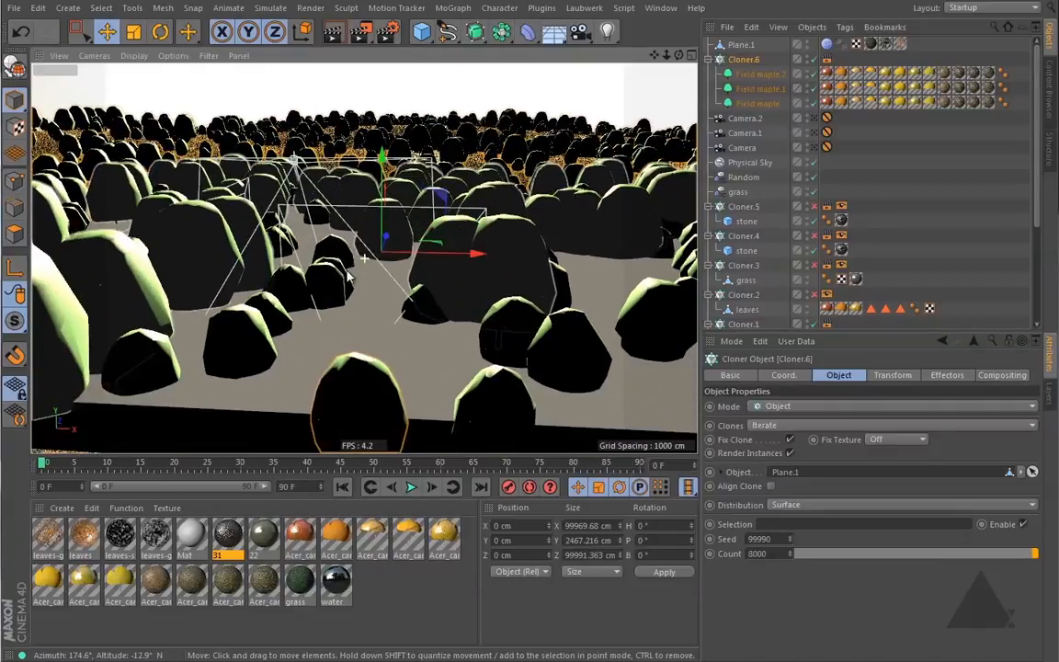
scroll(365, 260, "up", 6)
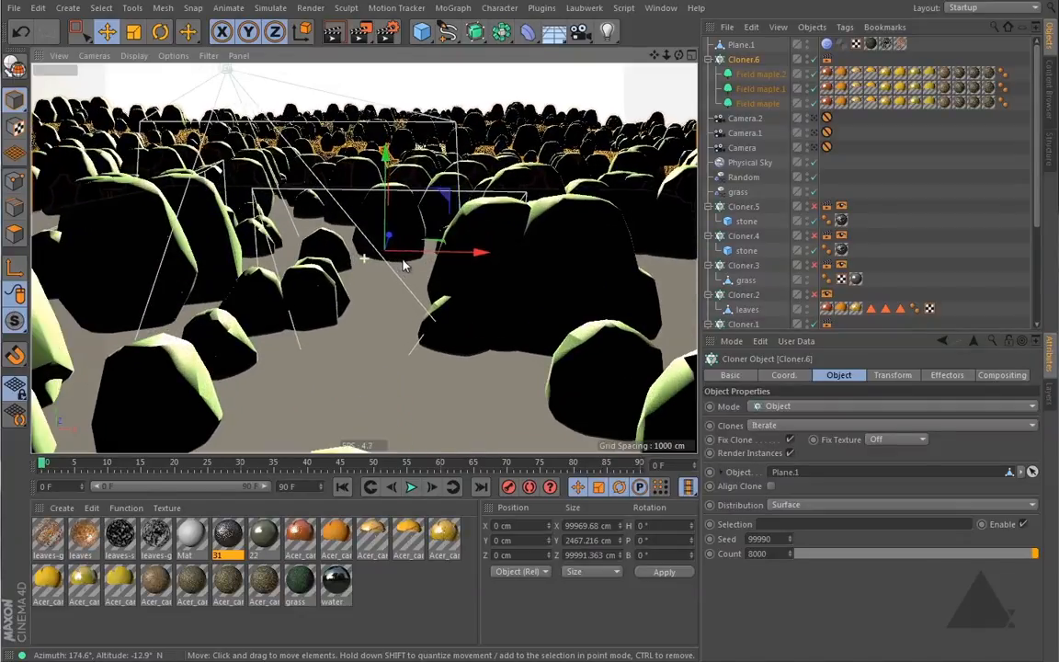
scroll(408, 267, "up", 2)
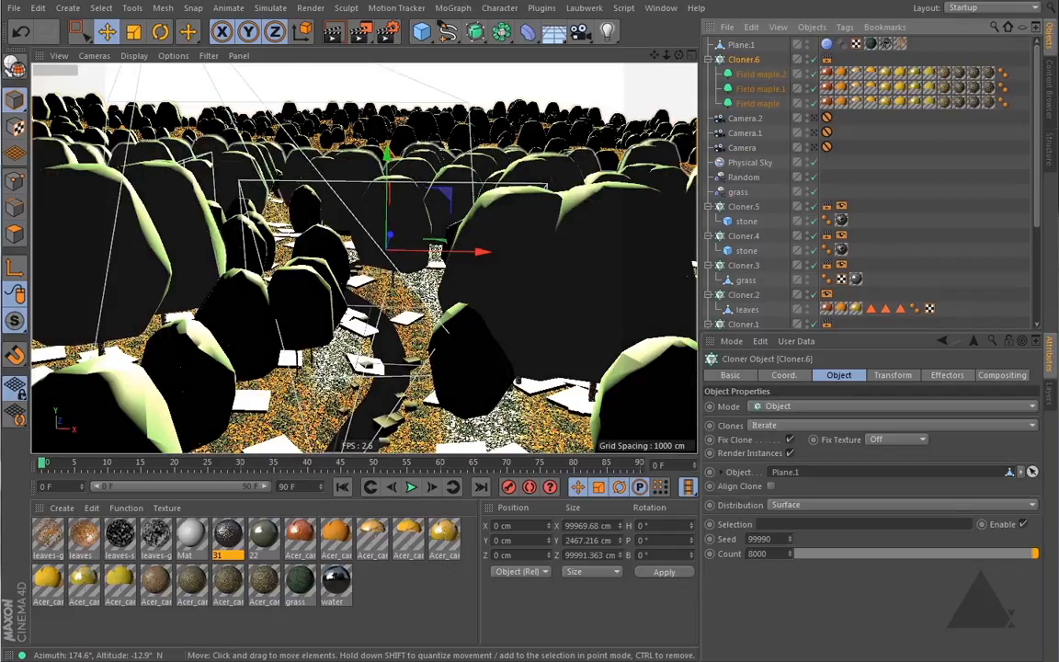
left_click(363, 31)
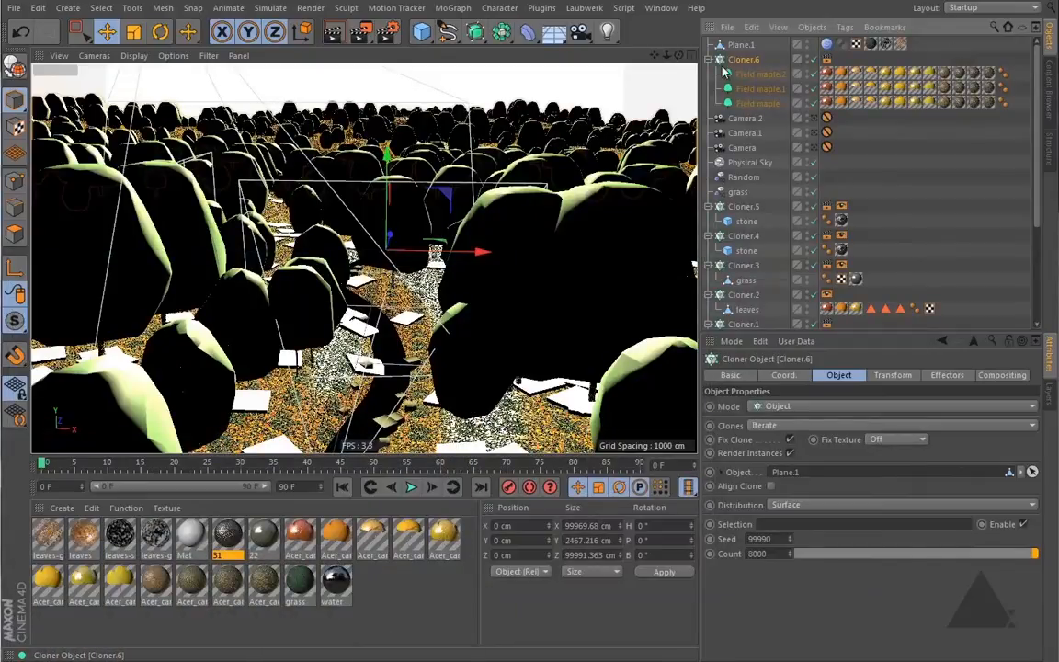
Raise Cloner.6's clone count to 12000
left_click_drag(755, 553, 742, 554)
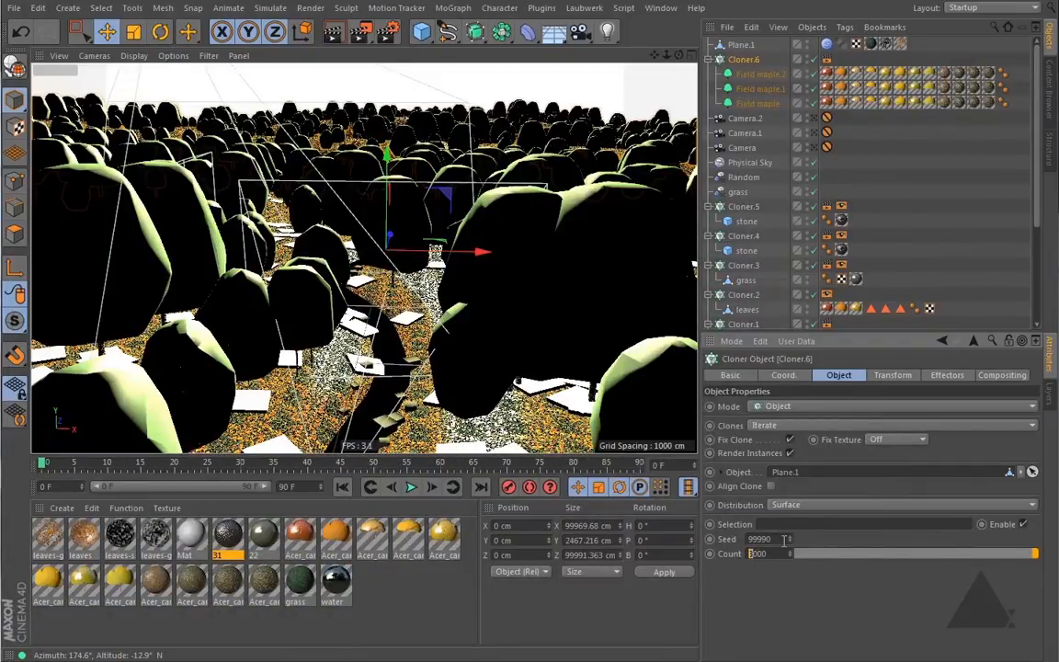
type("12")
key("Return")
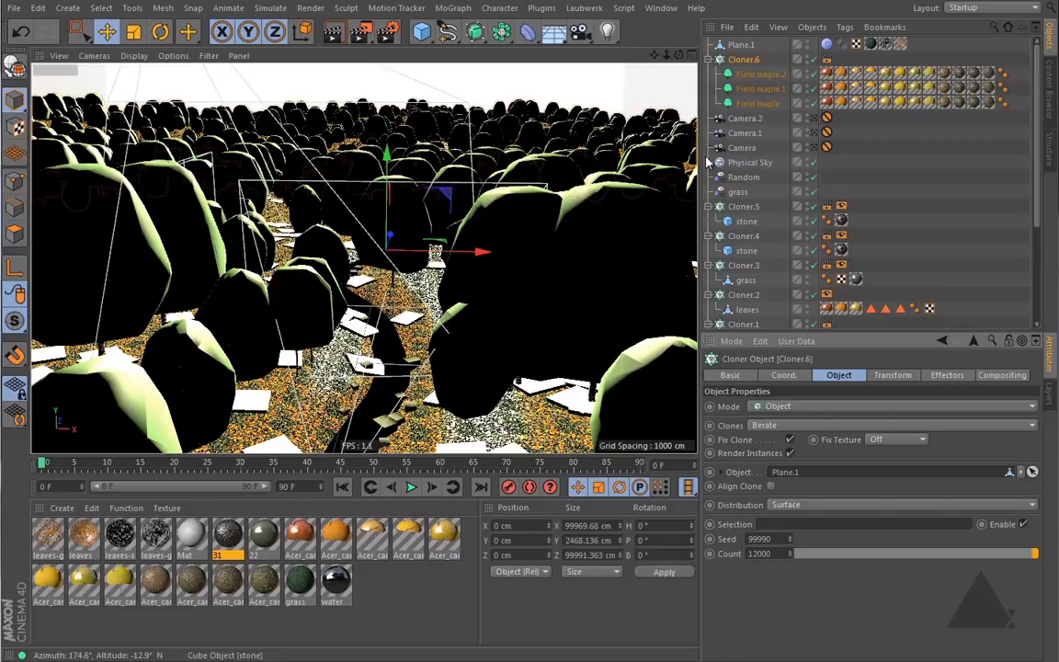
Set Field maple.2's Leaf Density to 6% and check the settings of the other two maples in Cloner.6
left_click(759, 74)
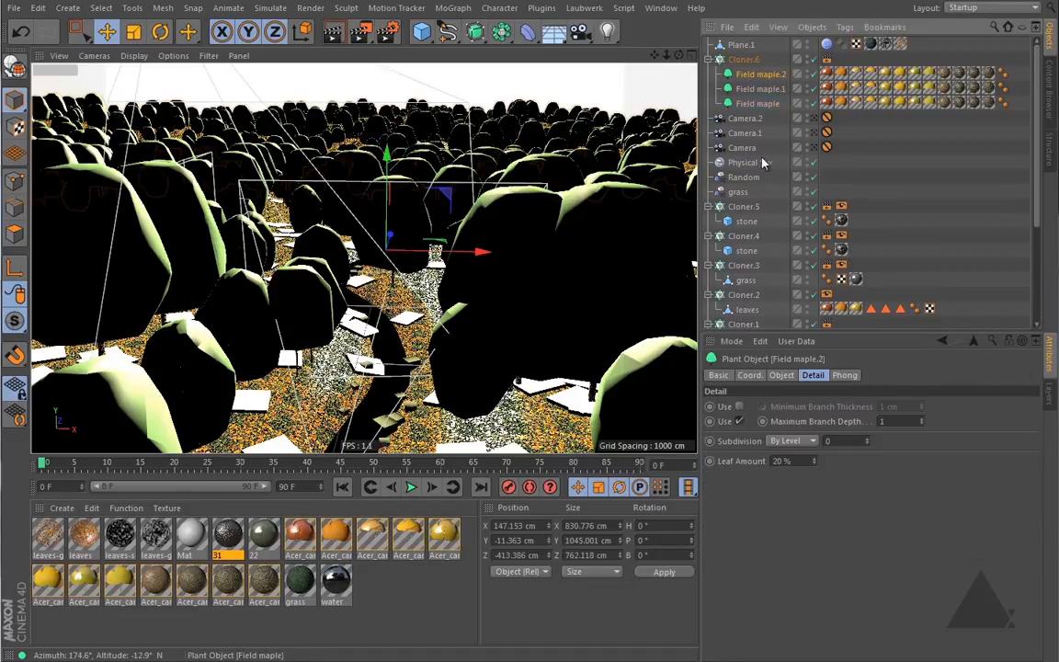
left_click(781, 375)
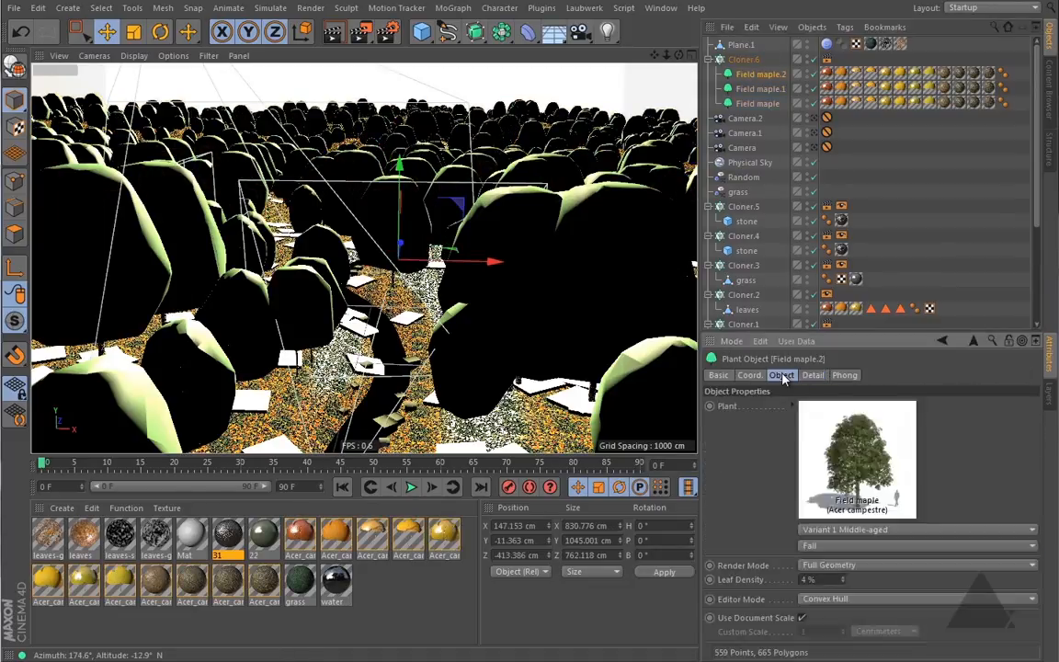
left_click(843, 577)
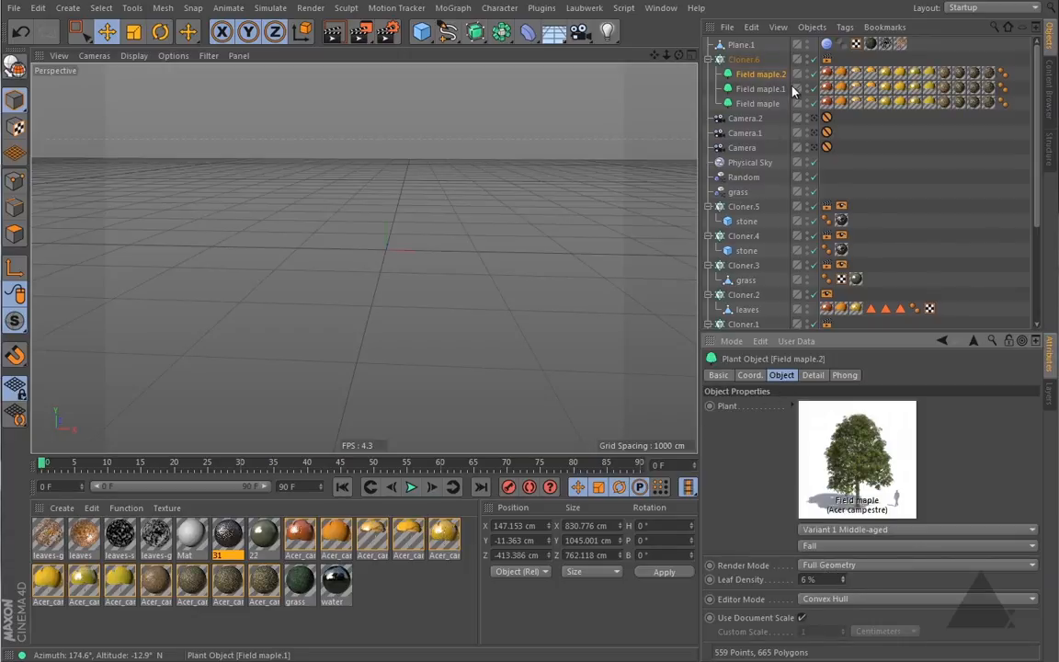
left_click(757, 103, "shift")
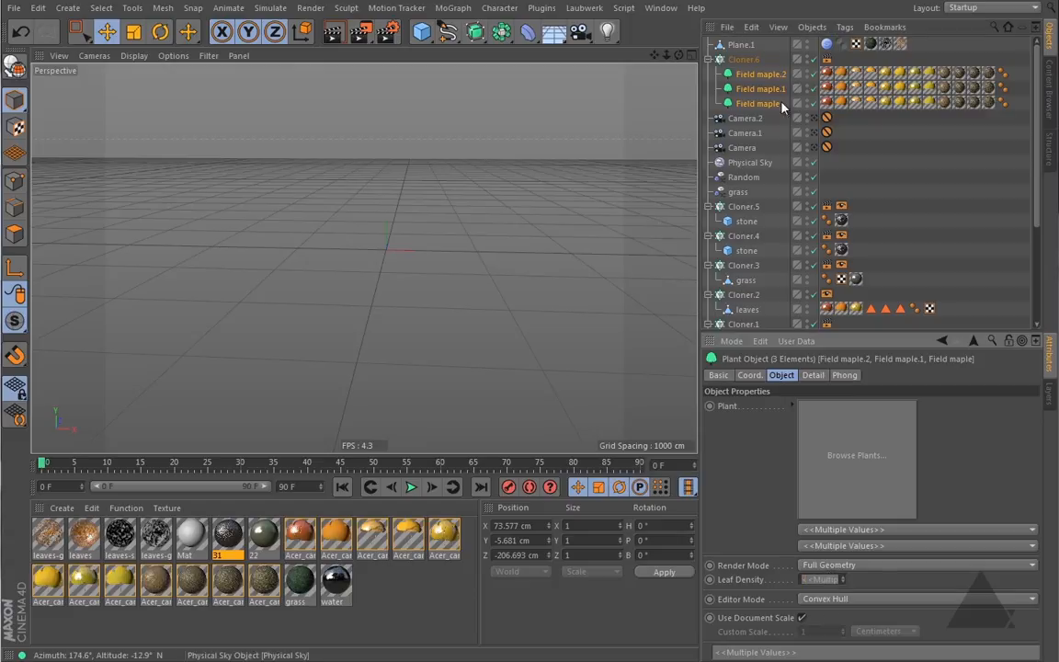
left_click(757, 103)
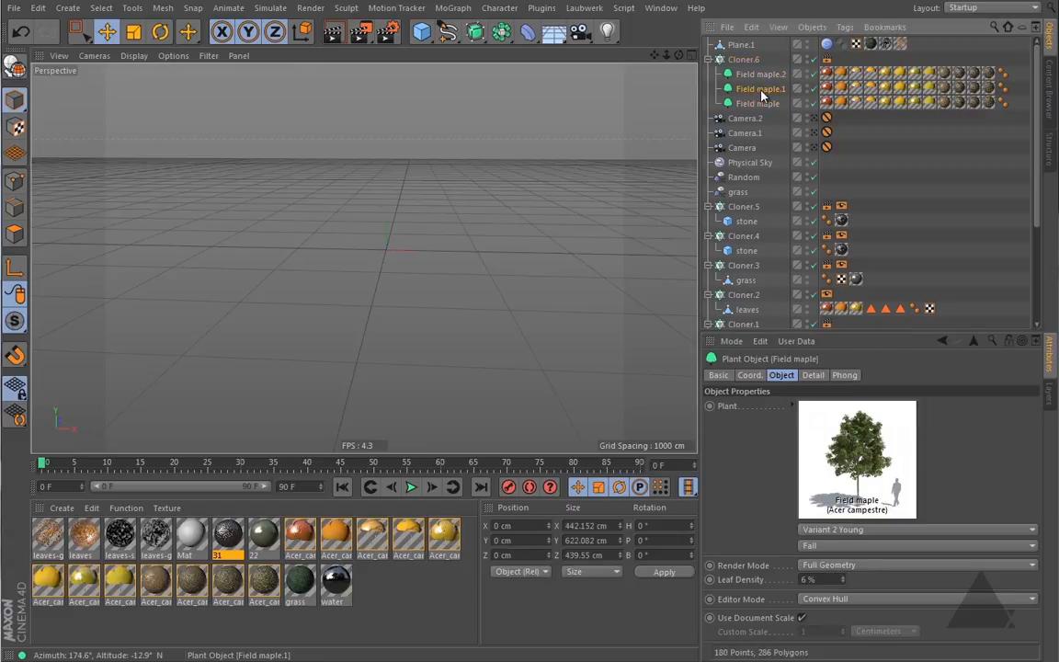
left_click(759, 88)
left_click(759, 73)
left_click(871, 135)
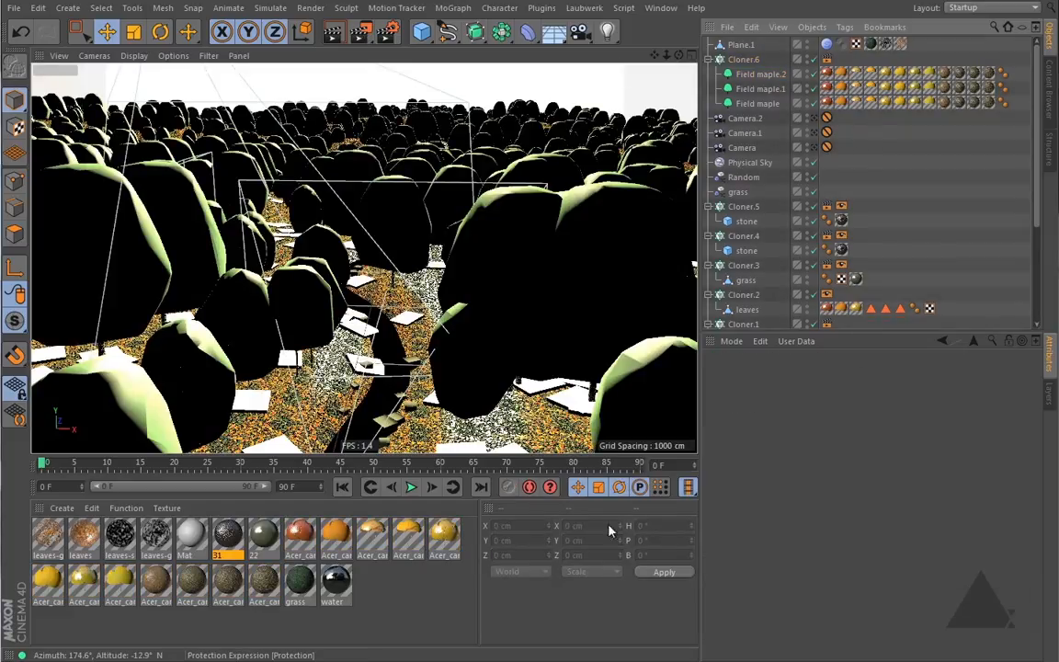
Render the denser forest in the Picture Viewer, compare it with the previous part9-materials render, and stop the running render
left_click(334, 33)
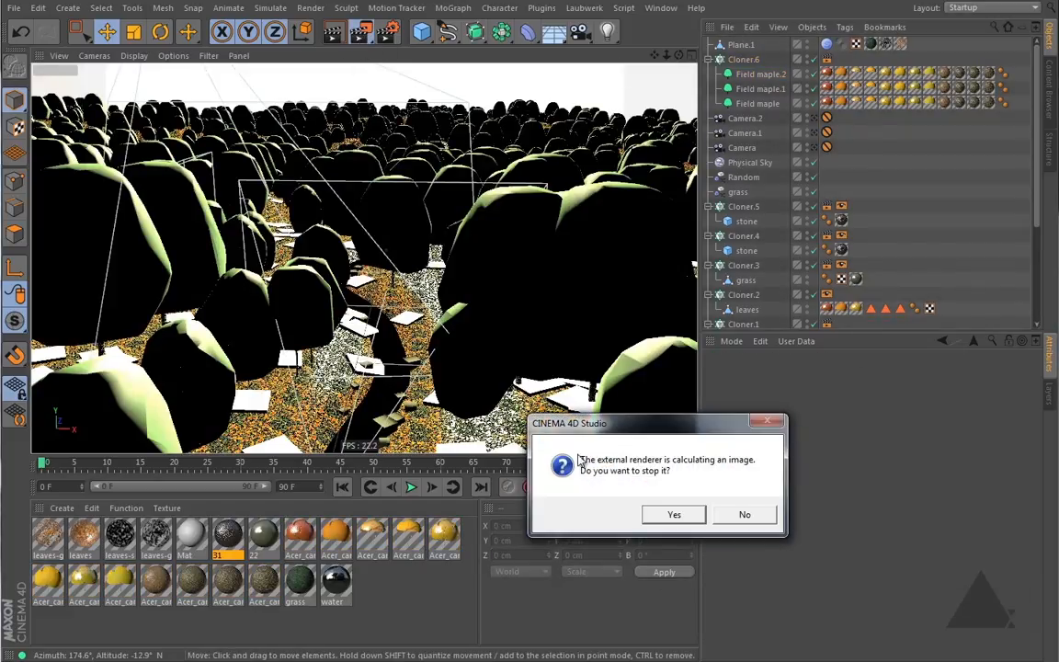
left_click(676, 513)
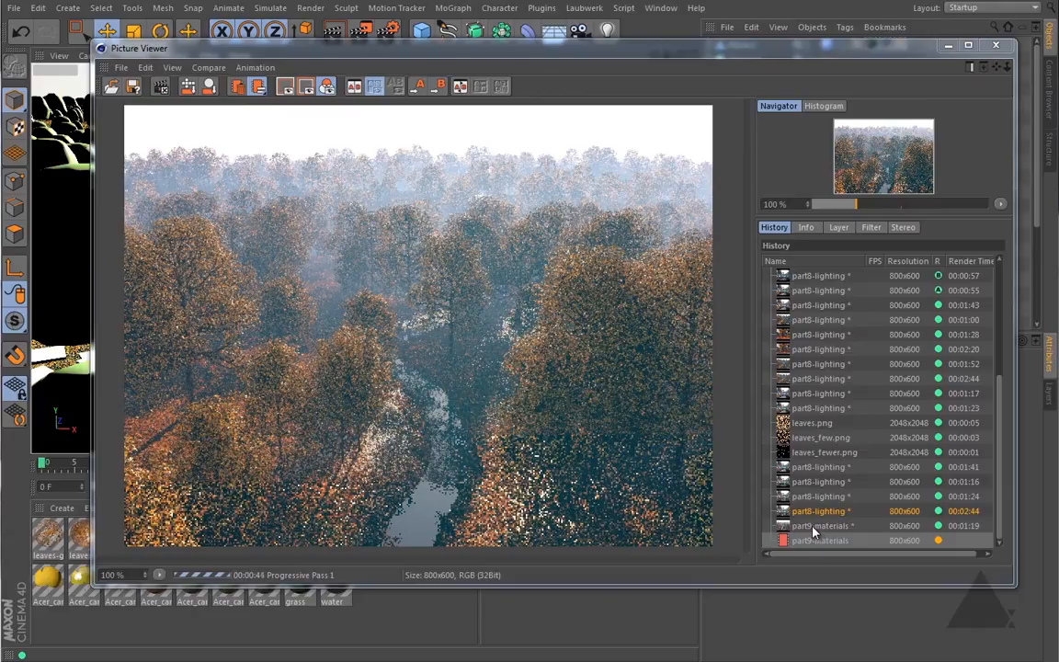
left_click(814, 527)
left_click(813, 540)
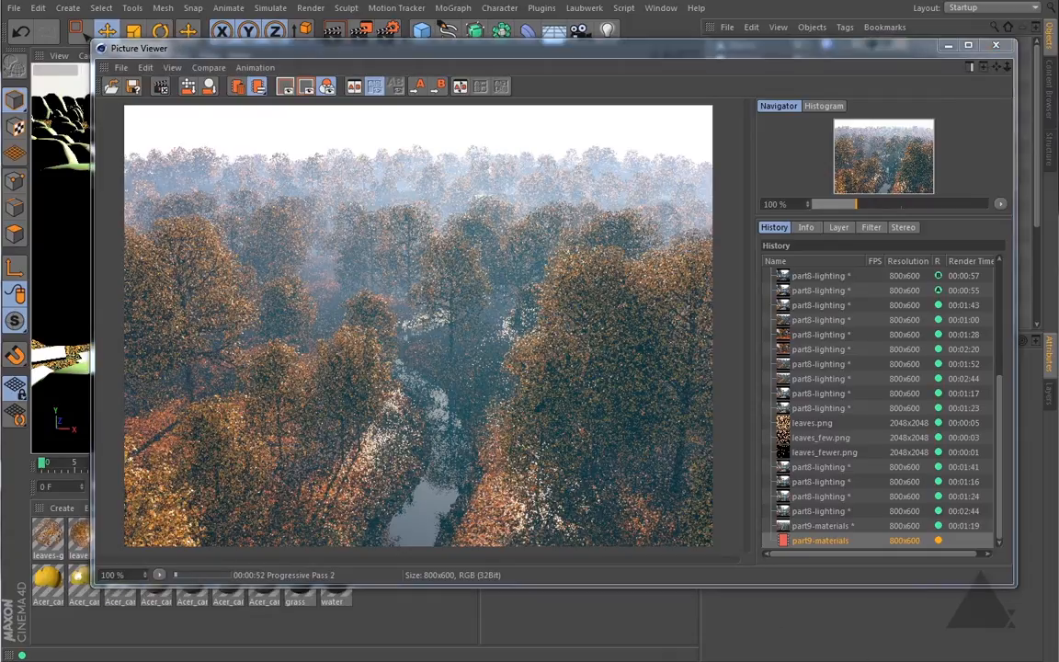
left_click(811, 525)
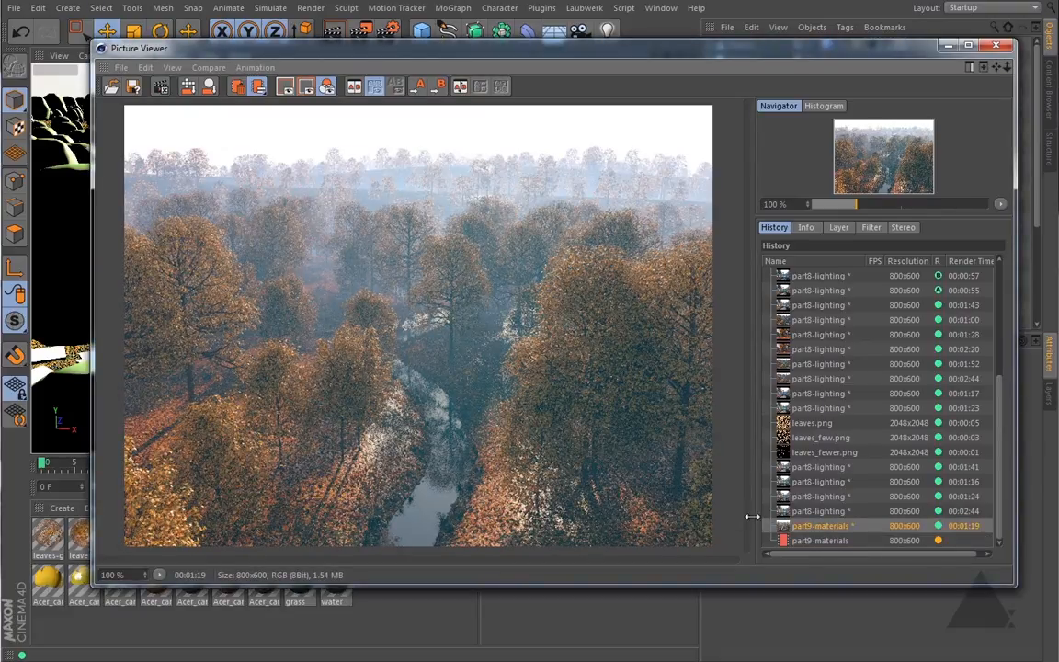
left_click(808, 541)
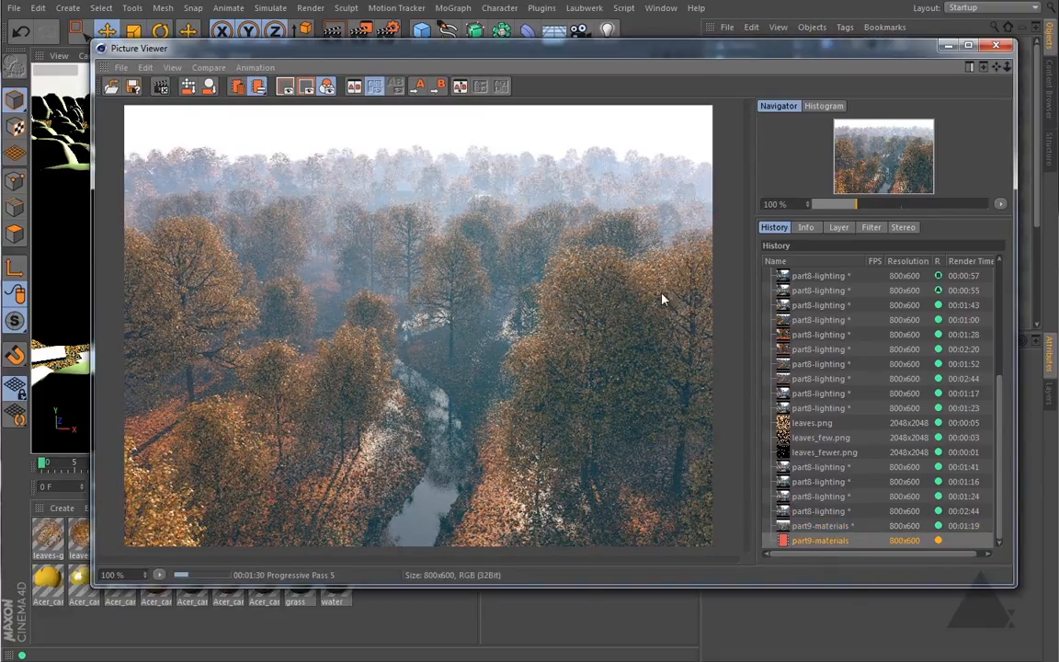
left_click(813, 527)
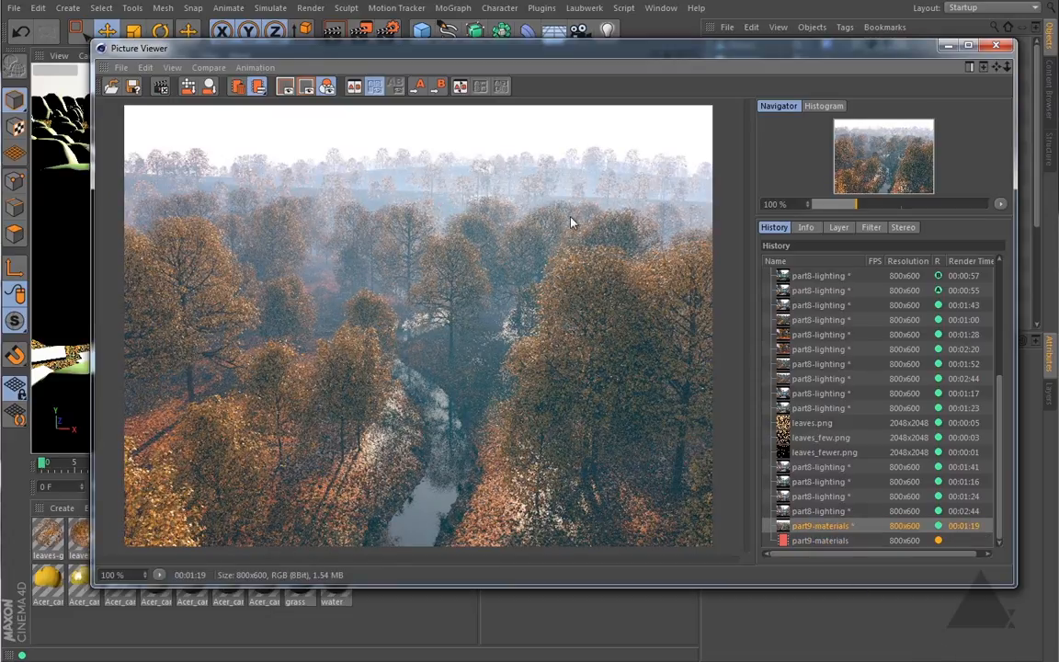
left_click(809, 541)
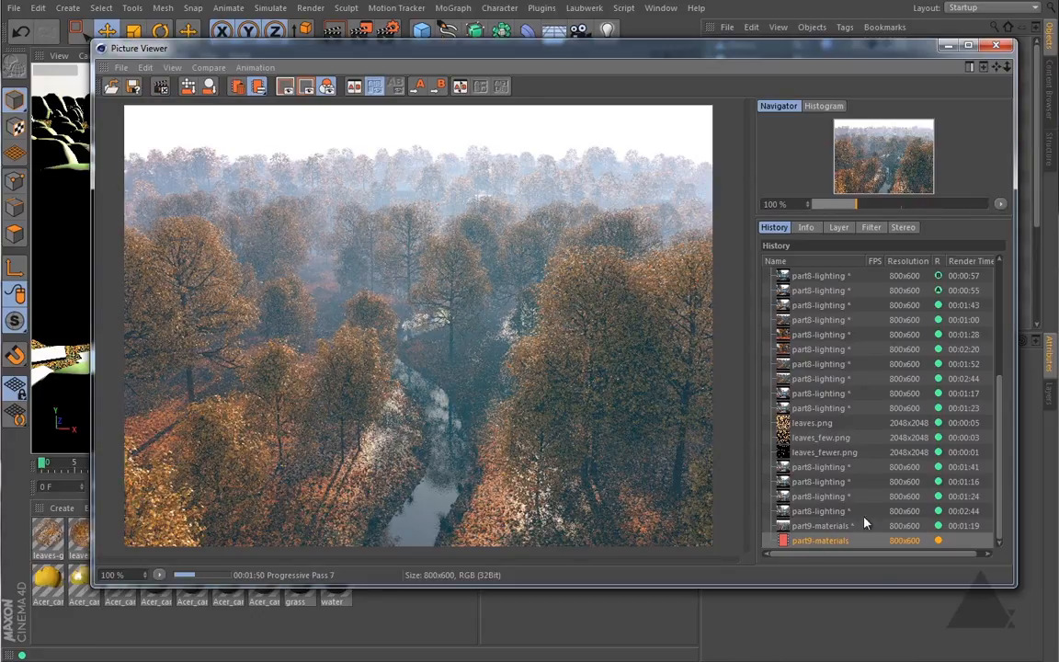
left_click(994, 45)
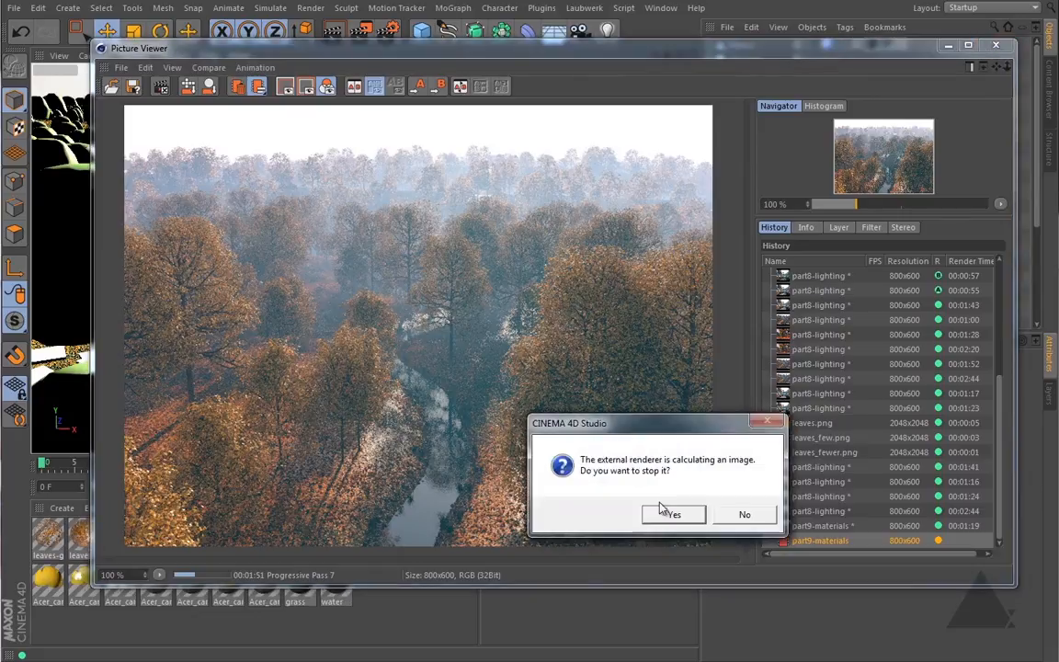
left_click(672, 516)
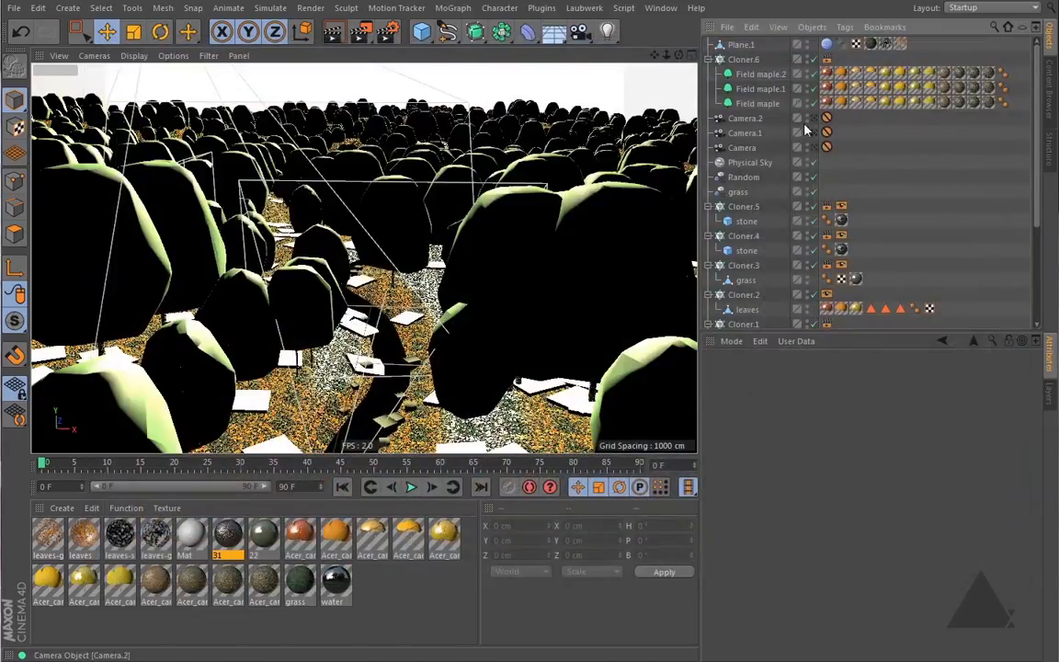
Frame a wide, high view over the whole forest terrain and render it in the Picture Viewer
left_click(812, 135)
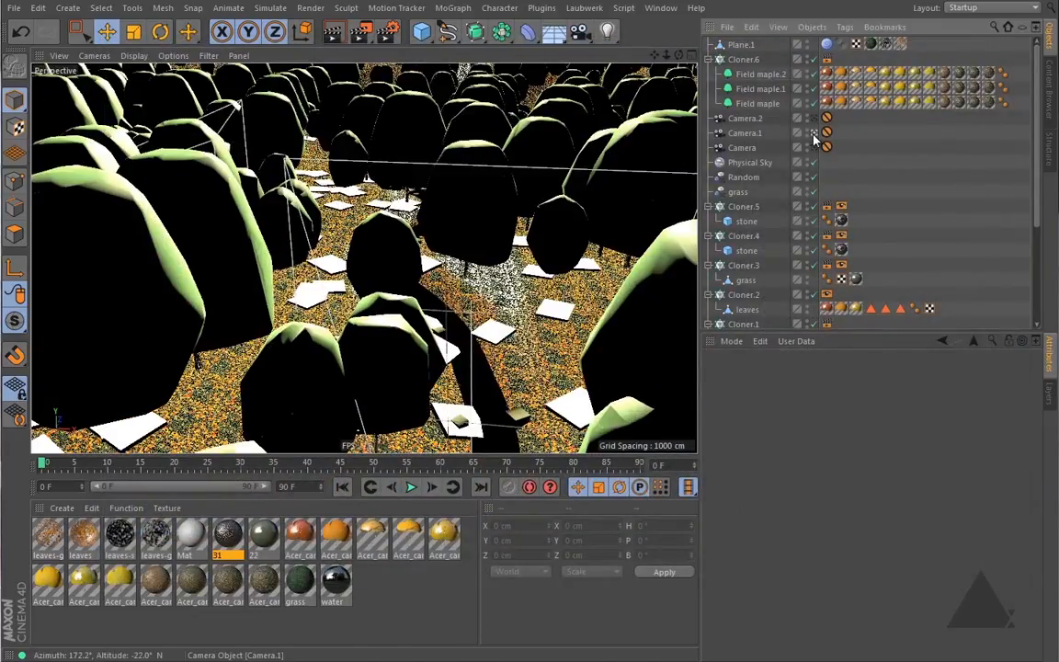
left_click(814, 133)
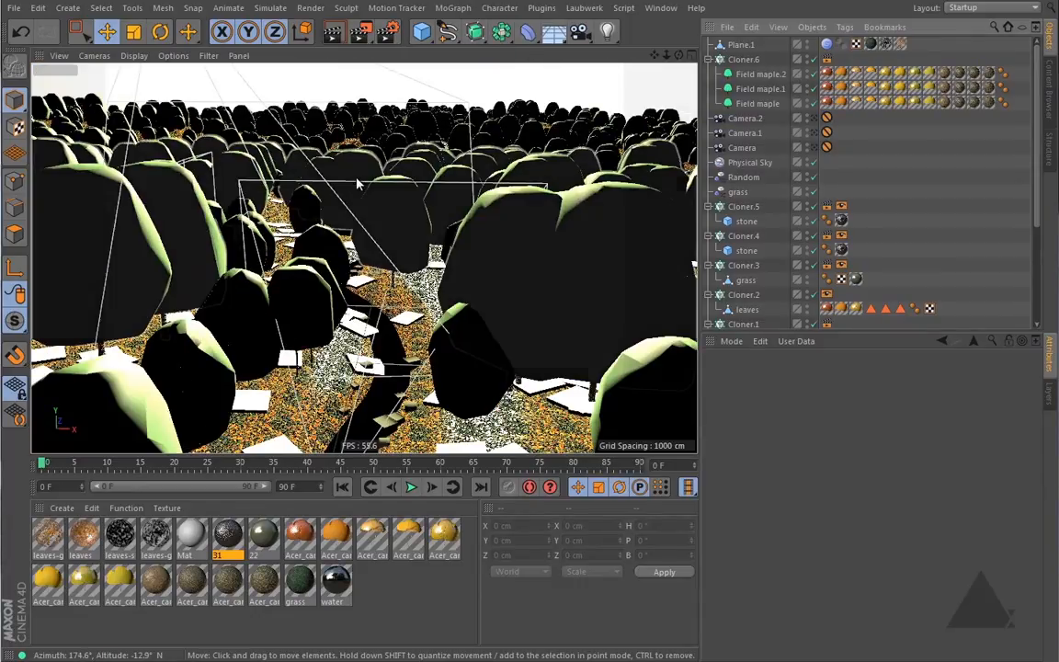
left_click_drag(363, 201, 358, 233, "alt")
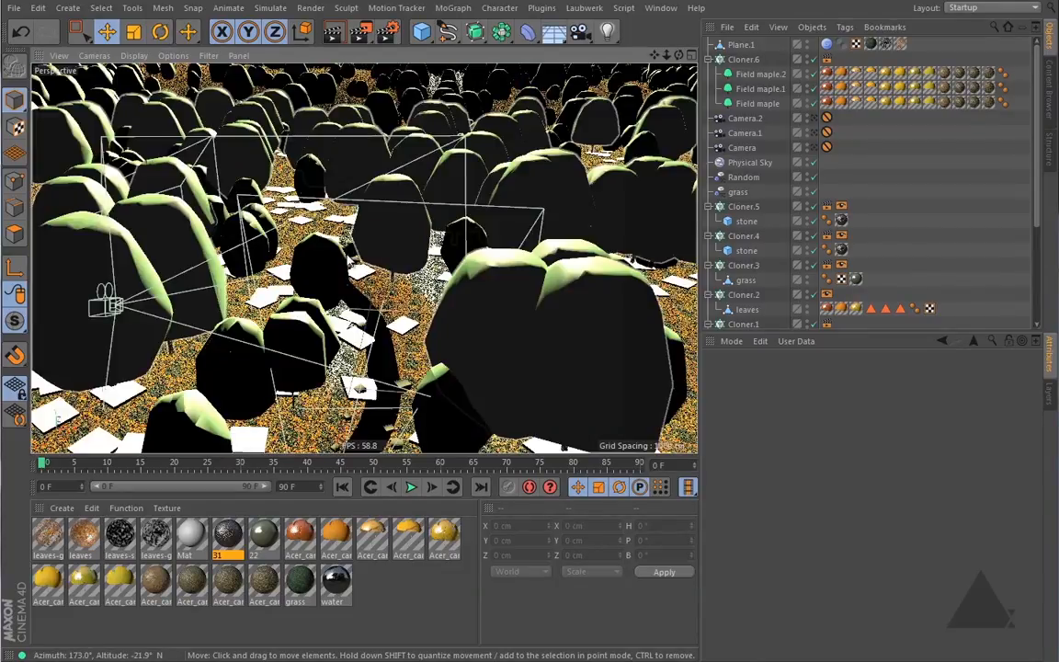
scroll(229, 277, "down", 10)
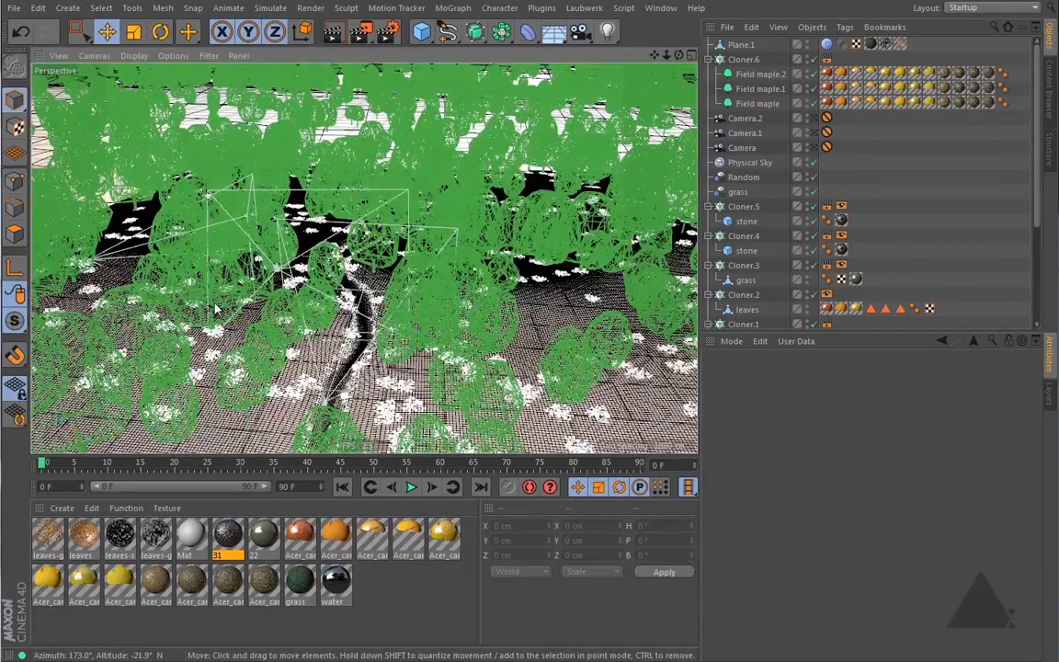
scroll(200, 308, "down", 1)
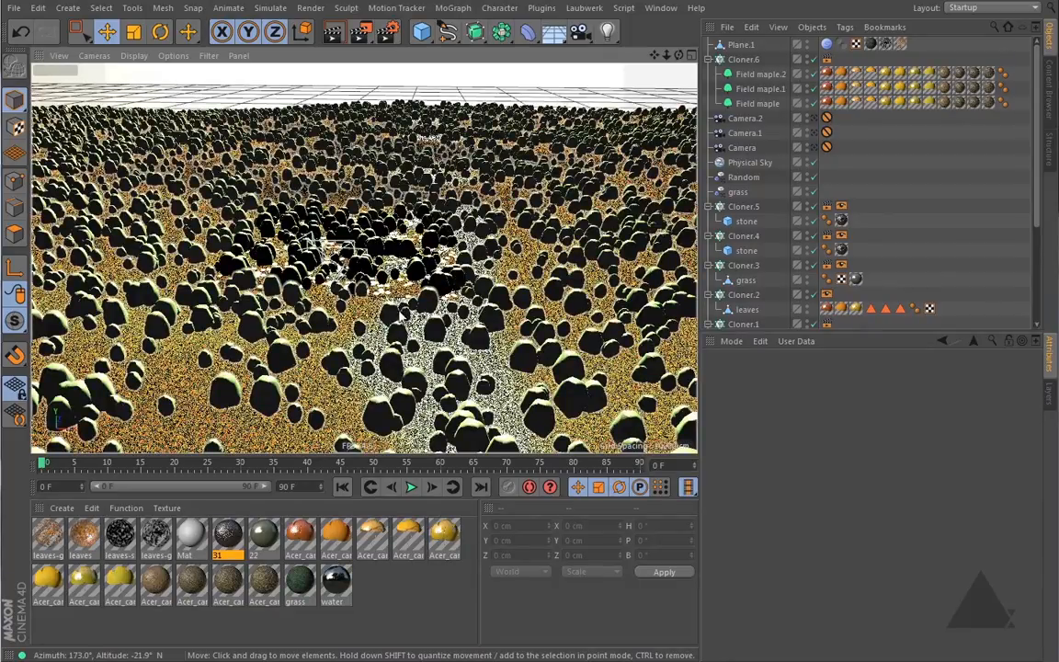
left_click_drag(399, 311, 401, 331, "alt")
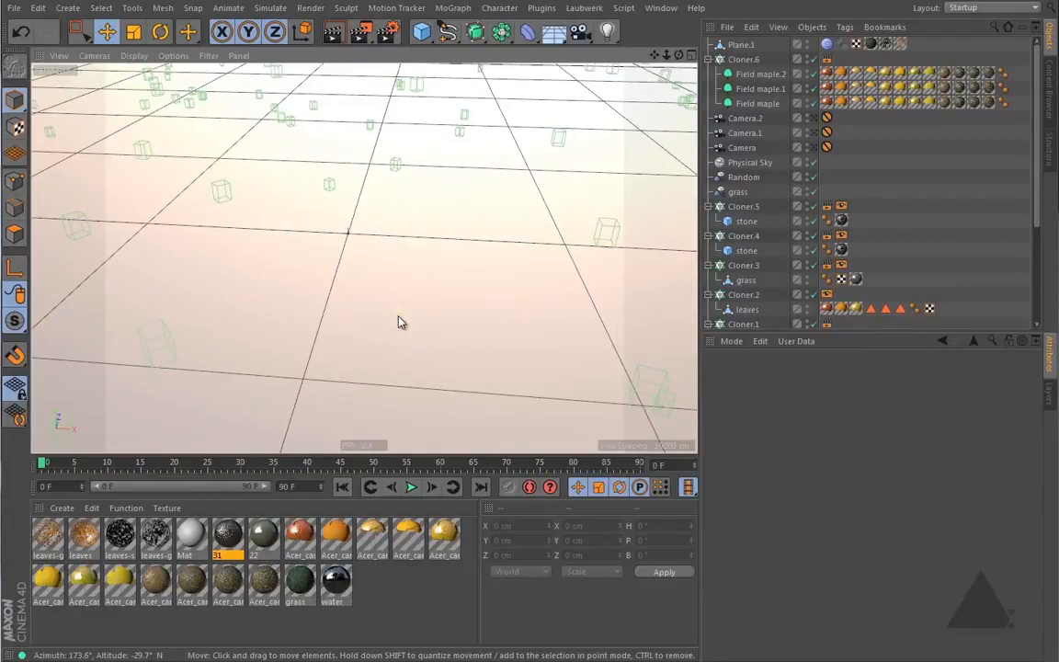
left_click(330, 32)
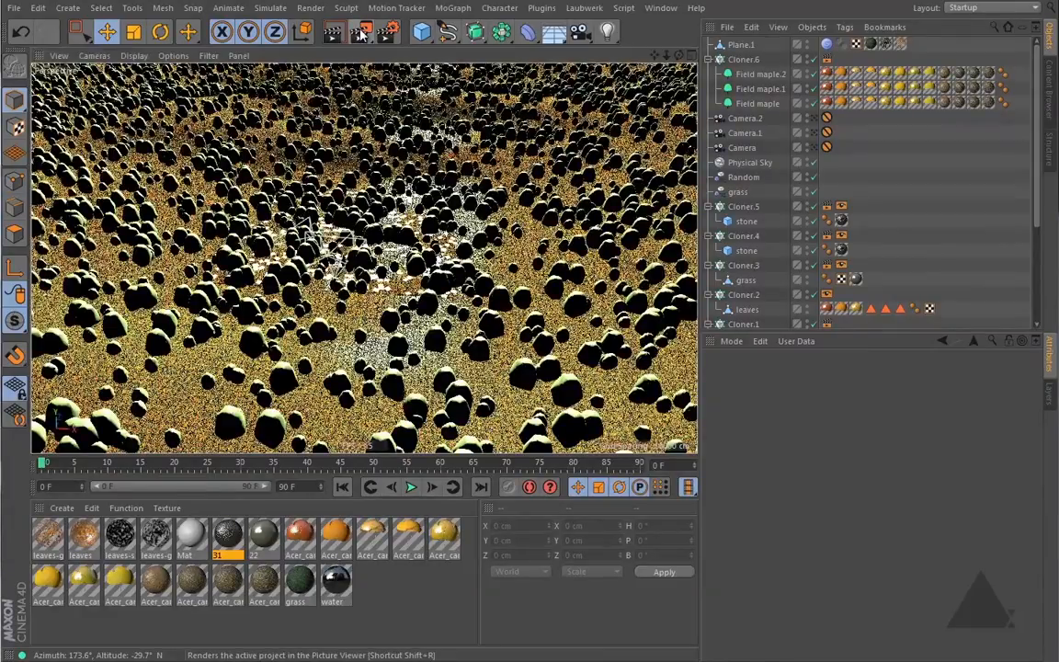
left_click(361, 32)
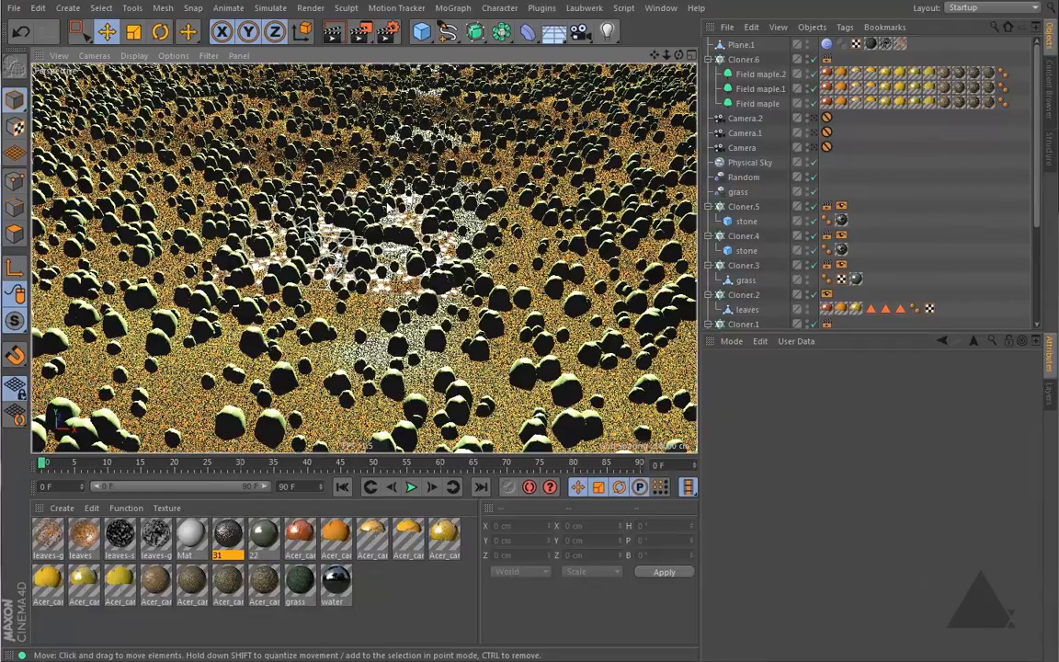
key("shift+r")
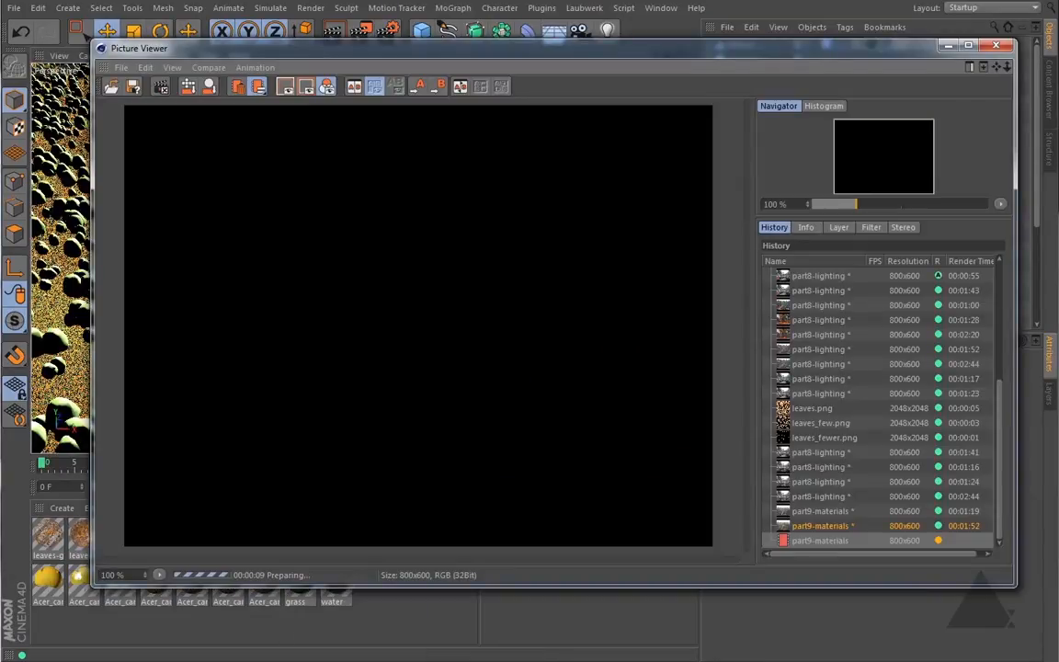